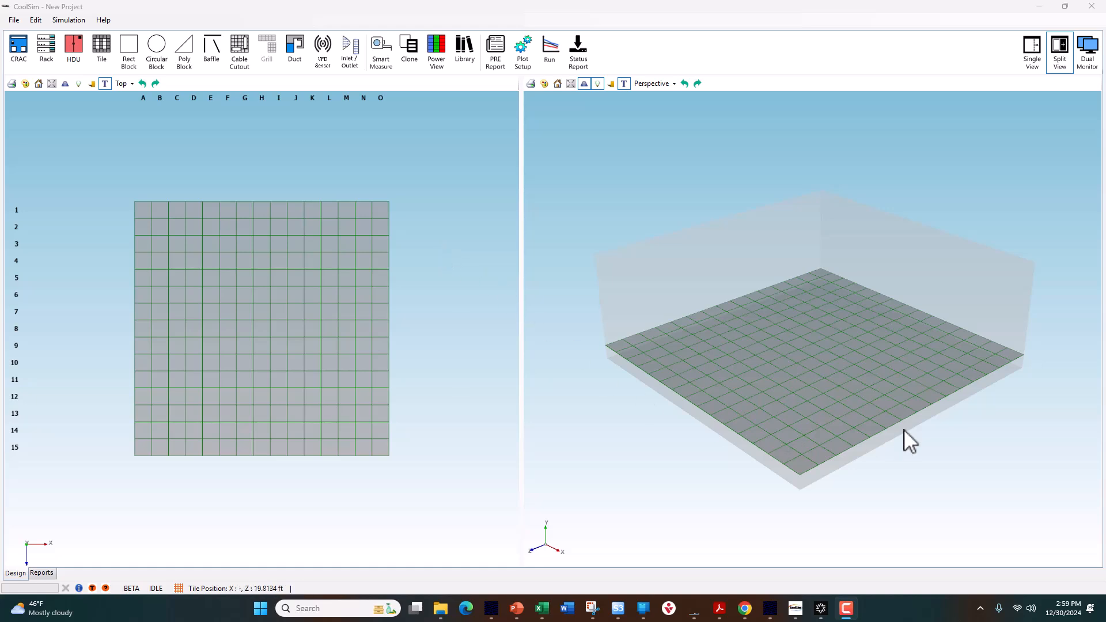
# Widen the perspective view slightly and examine the empty room in the plan and perspective views.
pyautogui.moveTo(835, 395); pyautogui.dragTo(961, 374)
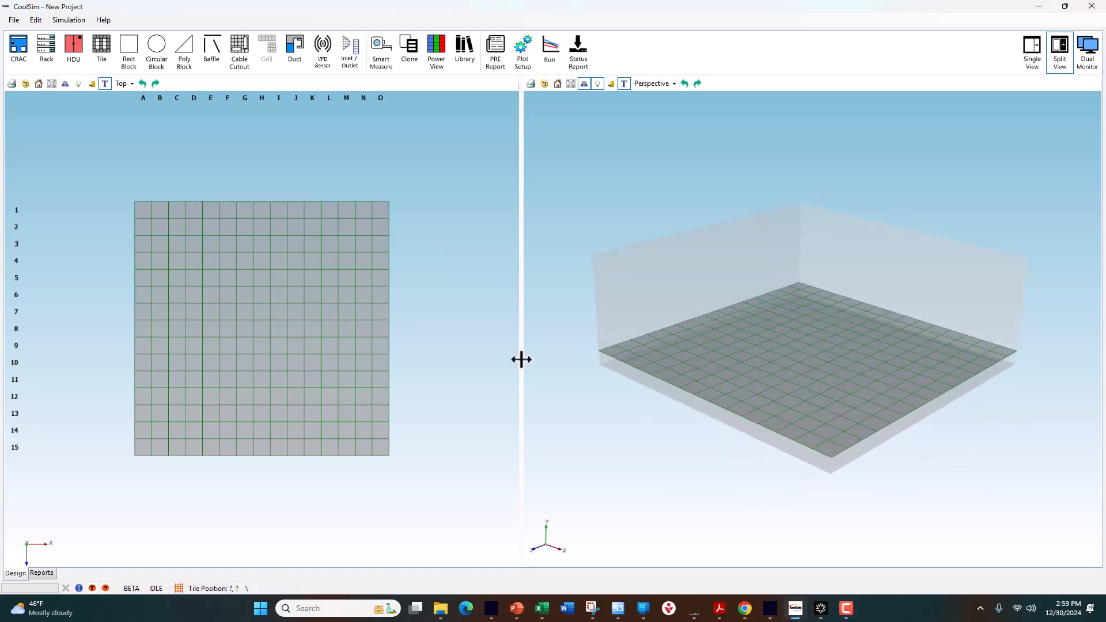
pyautogui.moveTo(521, 357)
pyautogui.mouseDown()
pyautogui.moveTo(485, 358)
pyautogui.moveTo(505, 358)
pyautogui.mouseUp()
pyautogui.moveTo(296, 351); pyautogui.dragTo(314, 363)
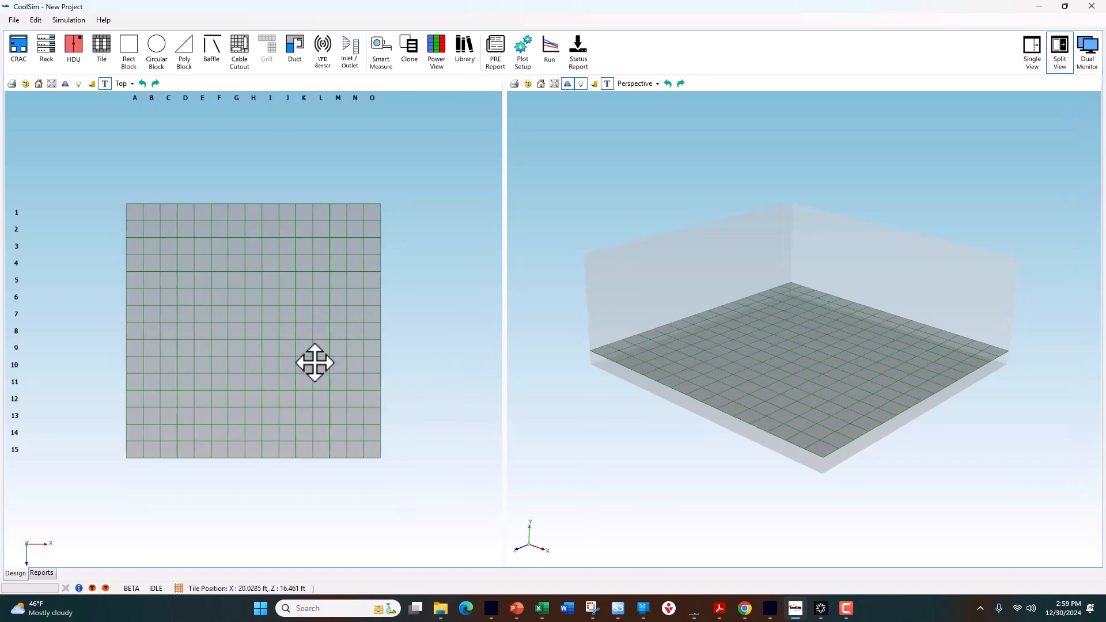
pyautogui.moveTo(701, 361); pyautogui.dragTo(852, 352)
pyautogui.scroll(3, 773, 360)
pyautogui.scroll(-3, 773, 360)
# Open the Room Editor for the room, review its layout settings and close the editor.
pyautogui.doubleClick(708, 303)
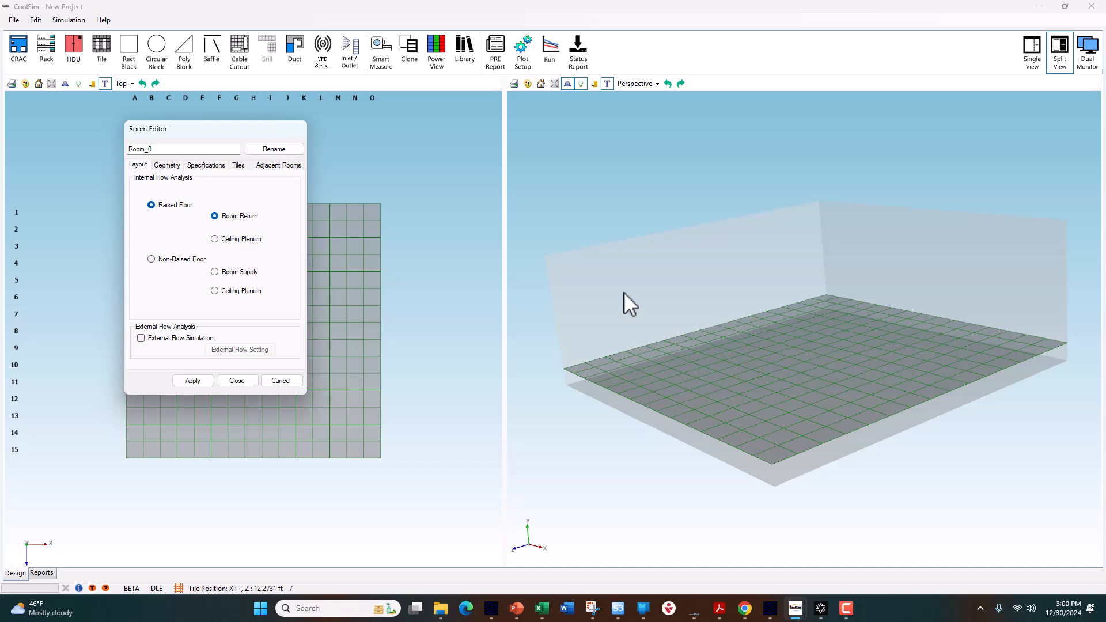
pyautogui.moveTo(232, 131); pyautogui.dragTo(758, 150)
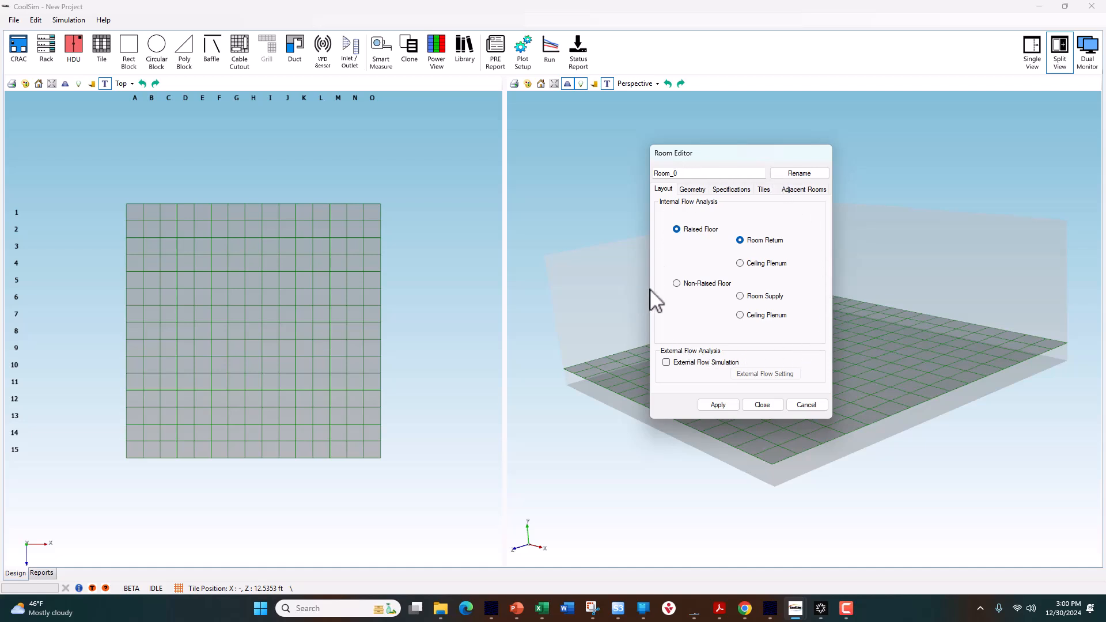
pyautogui.click(765, 406)
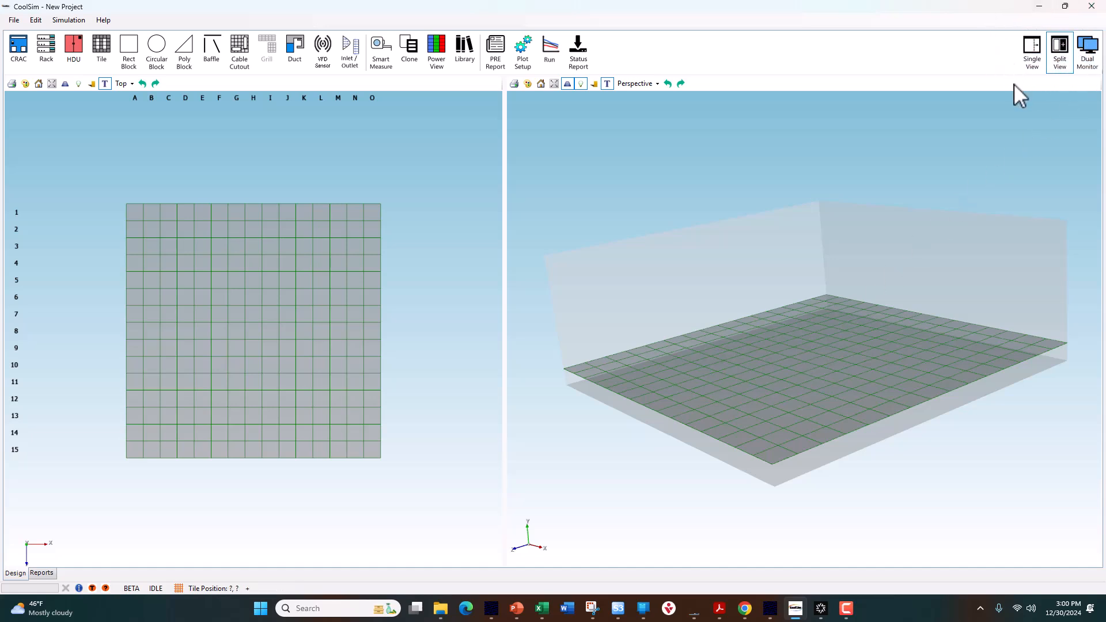
# Switch the workspace to a single view and show the room in perspective.
pyautogui.click(1030, 56)
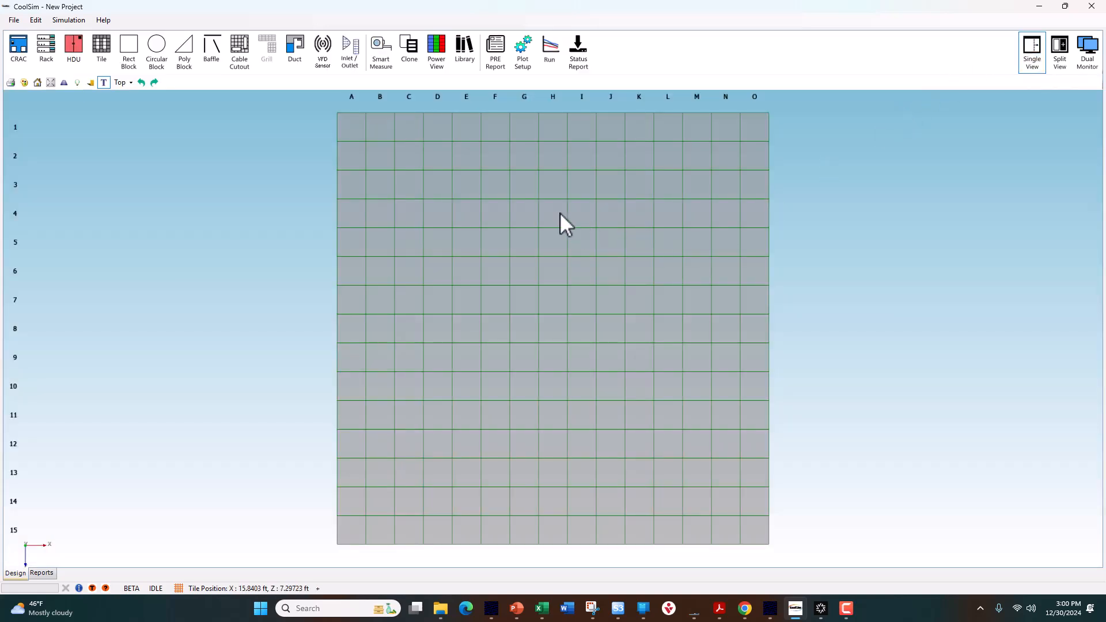
pyautogui.click(120, 82)
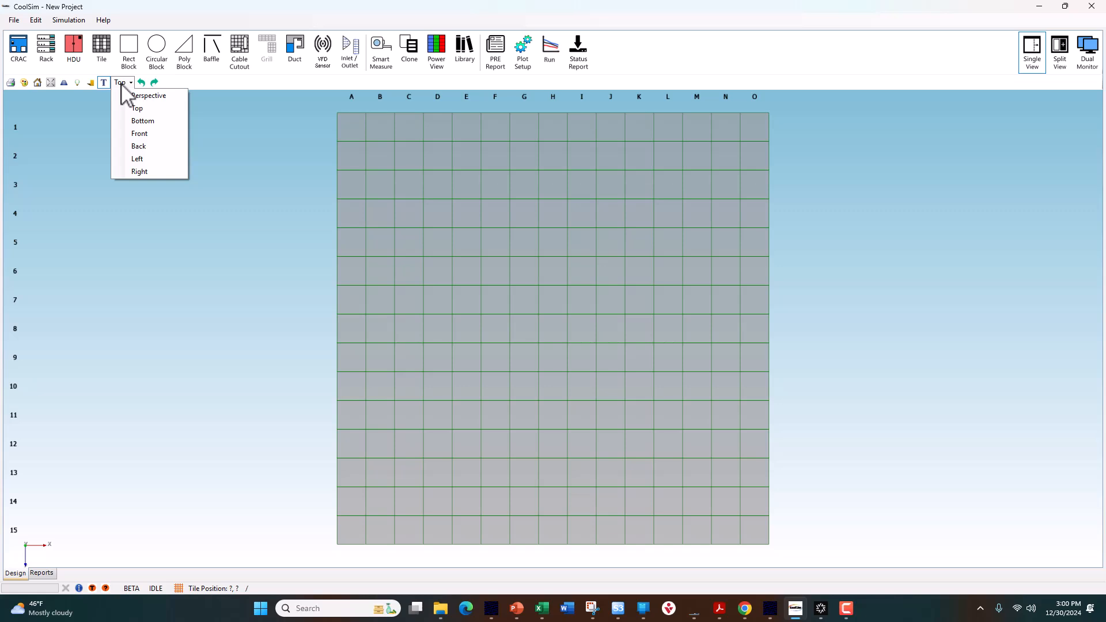
pyautogui.click(126, 96)
pyautogui.moveTo(167, 150); pyautogui.dragTo(438, 277)
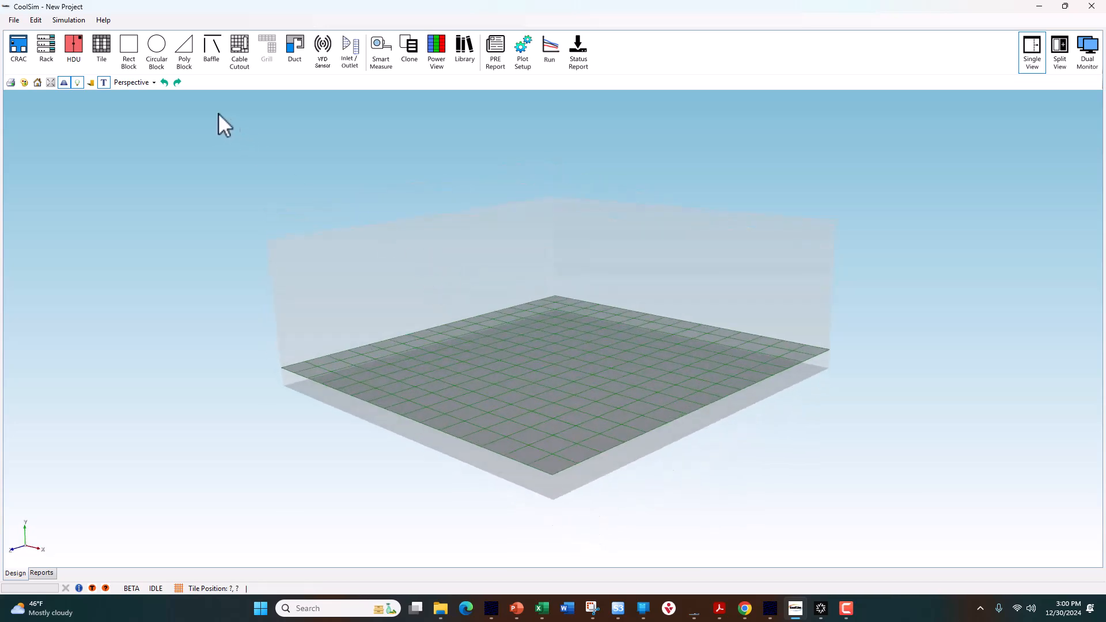
# Change the single view to the top projection and return it to perspective.
pyautogui.click(147, 83)
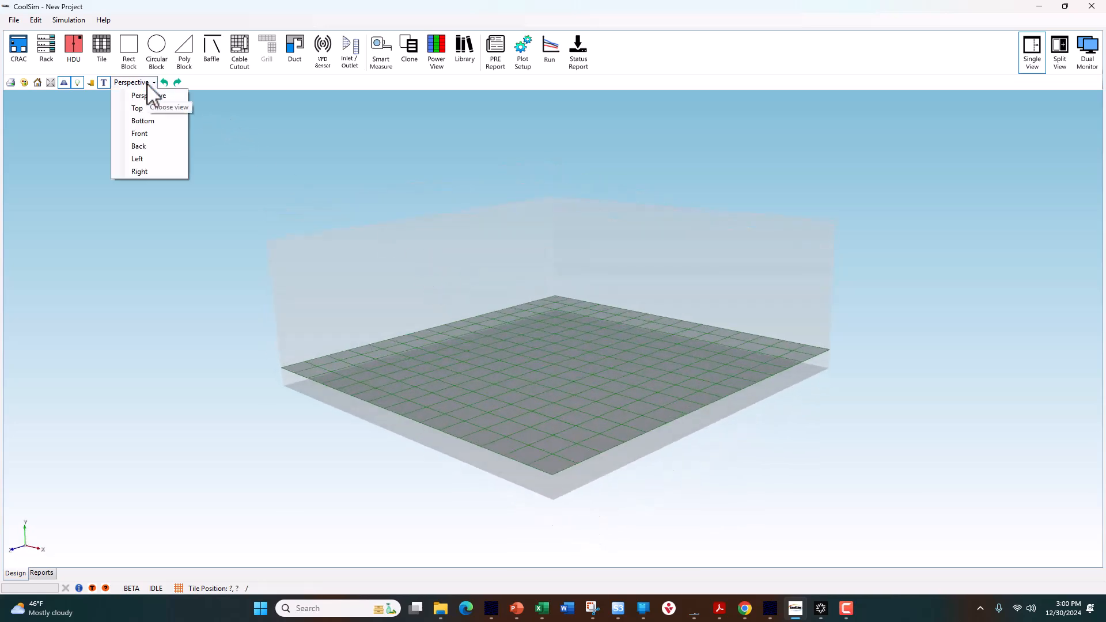
pyautogui.click(141, 108)
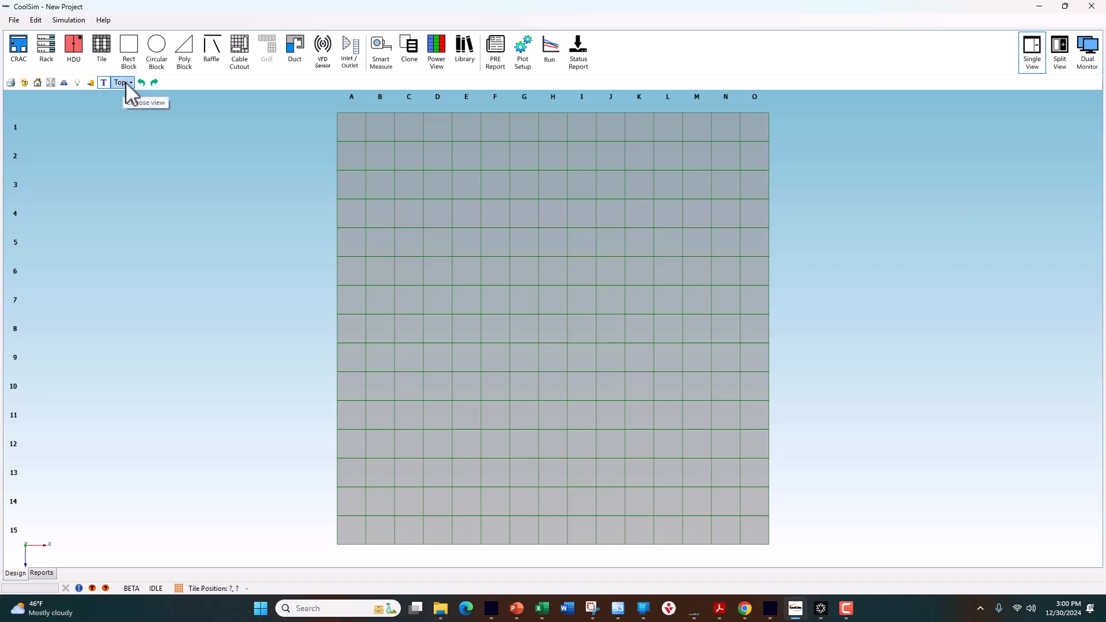
pyautogui.click(126, 81)
pyautogui.click(130, 95)
pyautogui.moveTo(361, 354); pyautogui.dragTo(605, 316)
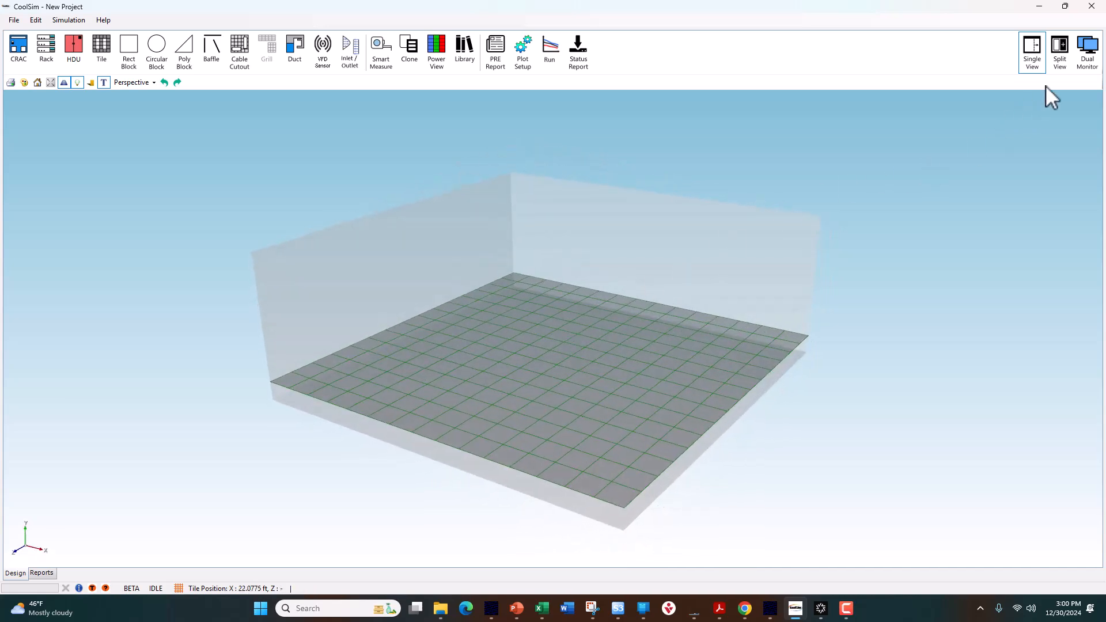
# Restore the split view, show the top projection in the second view and return that view to perspective.
pyautogui.click(1059, 68)
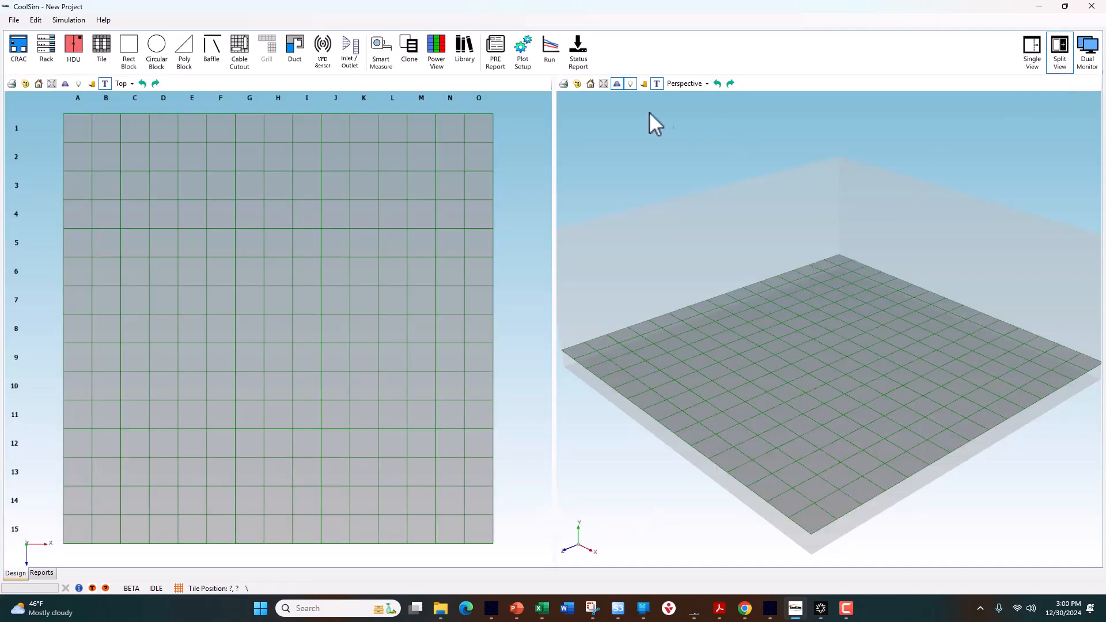
pyautogui.click(679, 84)
pyautogui.click(683, 106)
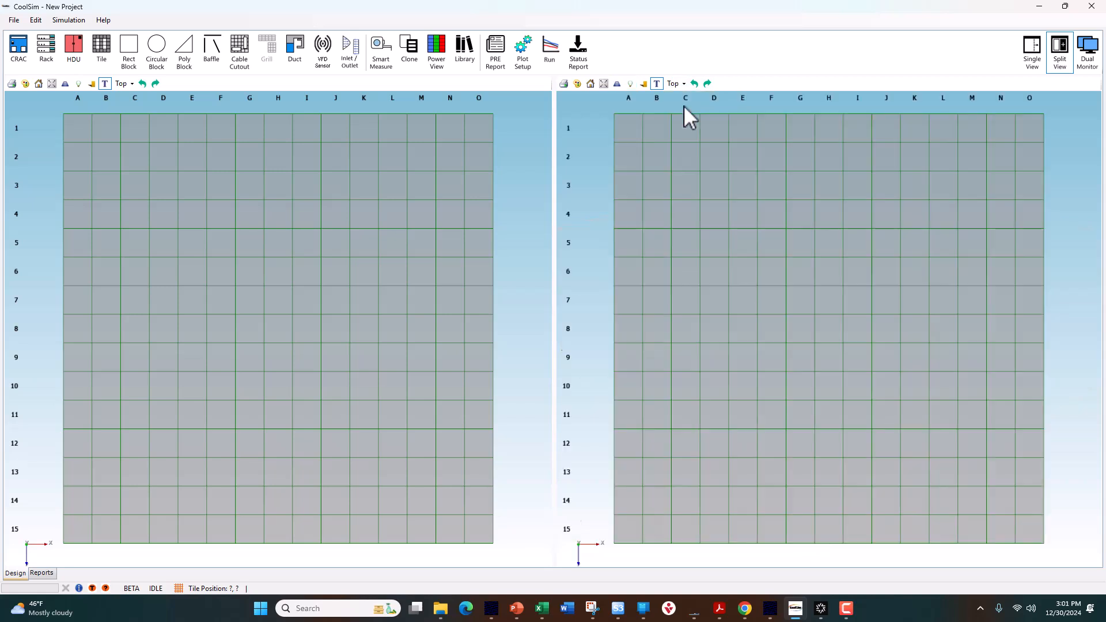
pyautogui.click(680, 84)
pyautogui.click(683, 96)
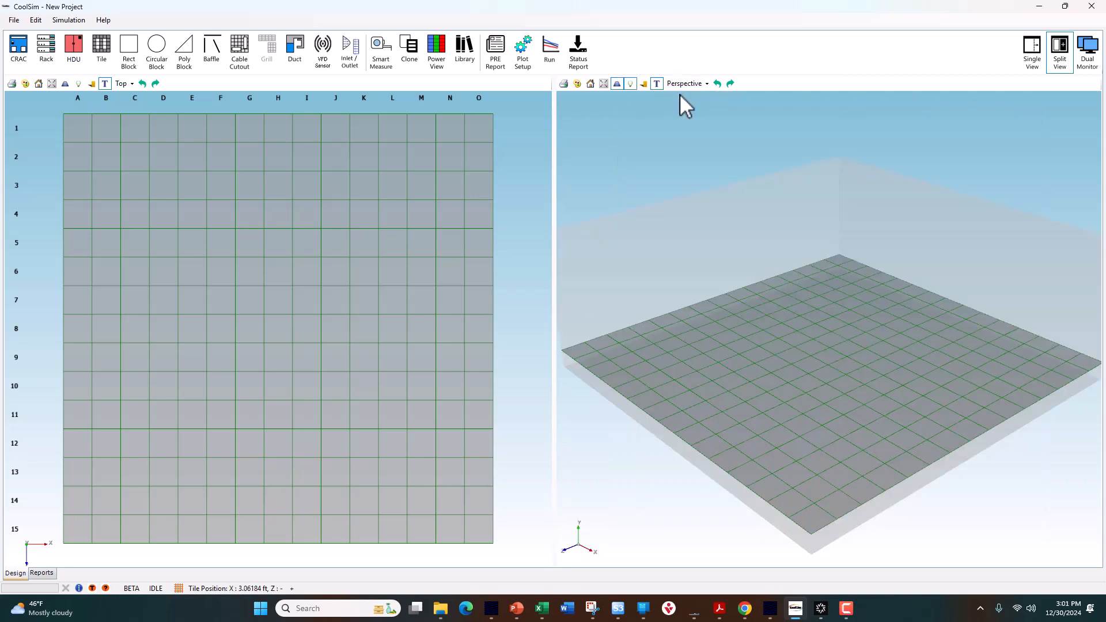
# Turn on dual monitor mode, set the separate window to the perspective view and move it to the second monitor.
pyautogui.click(1089, 55)
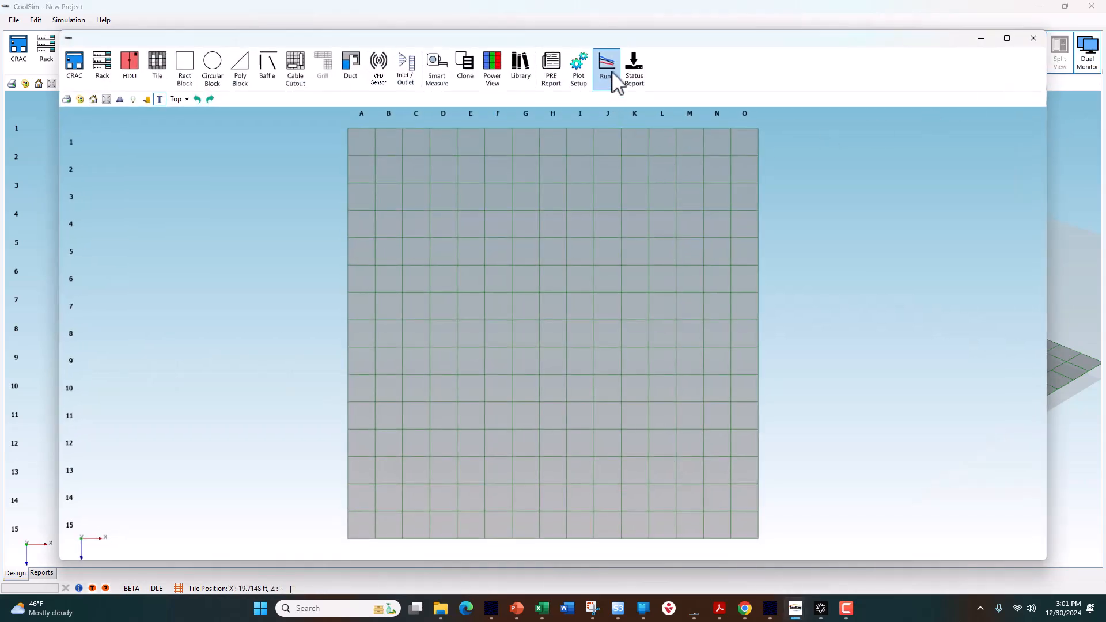
pyautogui.moveTo(689, 45)
pyautogui.mouseDown()
pyautogui.moveTo(729, 50)
pyautogui.moveTo(703, 52)
pyautogui.mouseUp()
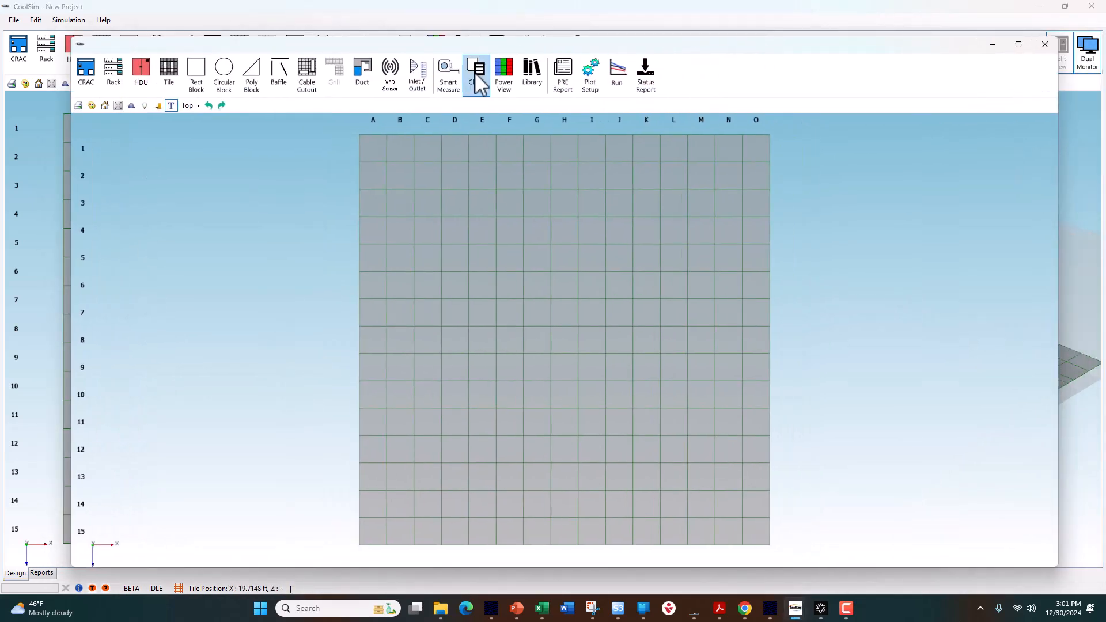
pyautogui.click(191, 107)
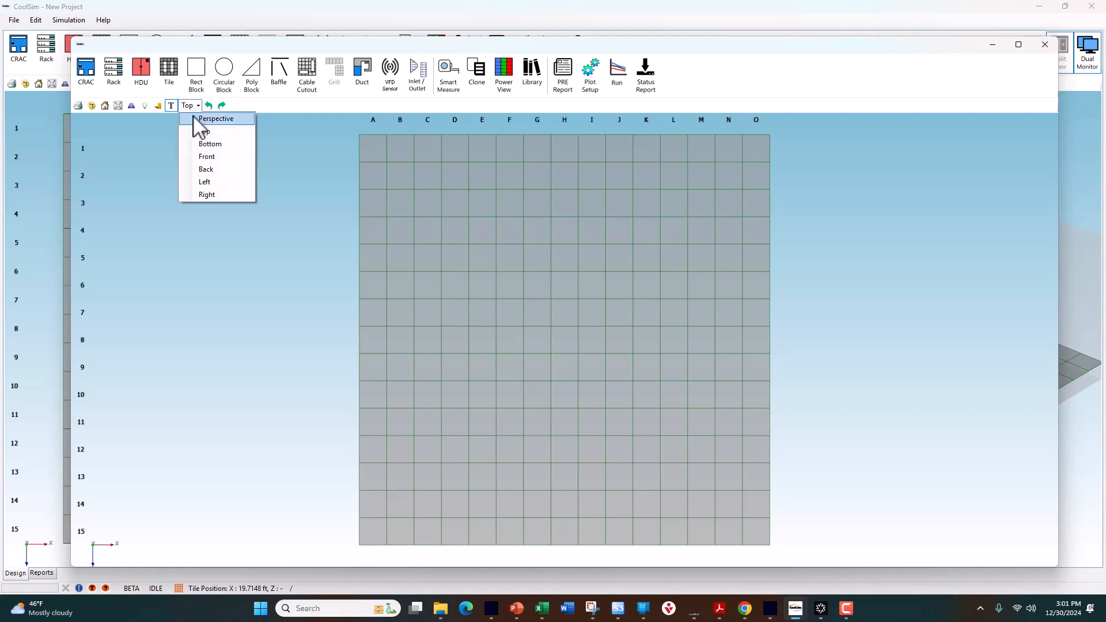
pyautogui.click(207, 119)
pyautogui.moveTo(313, 49); pyautogui.dragTo(1105, 87)
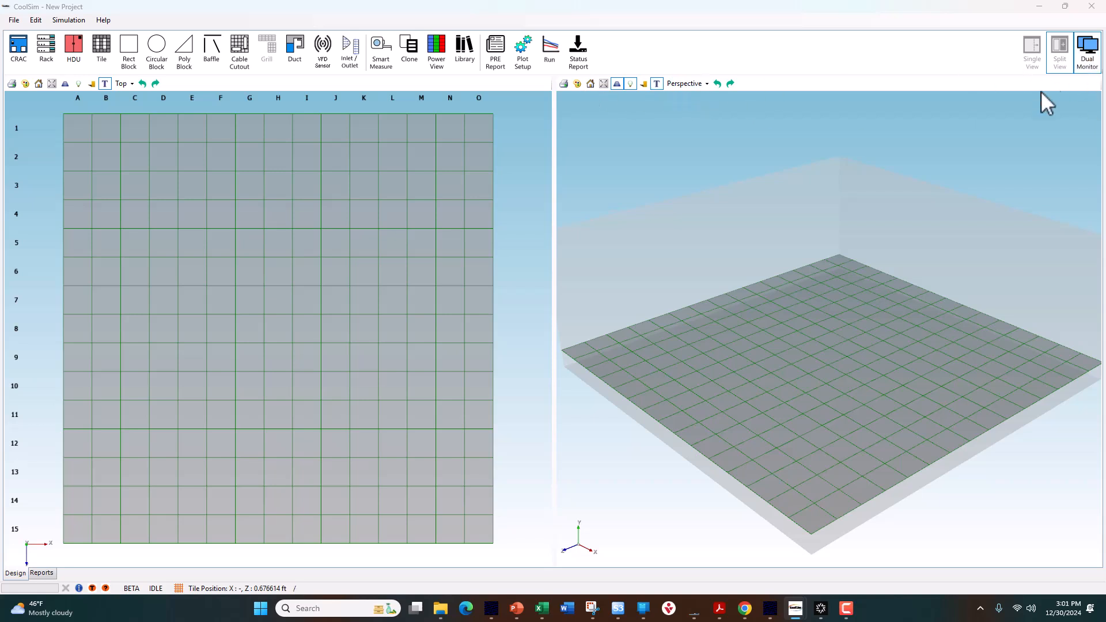
# Change the main window's perspective view to the top projection.
pyautogui.moveTo(787, 261); pyautogui.dragTo(859, 321)
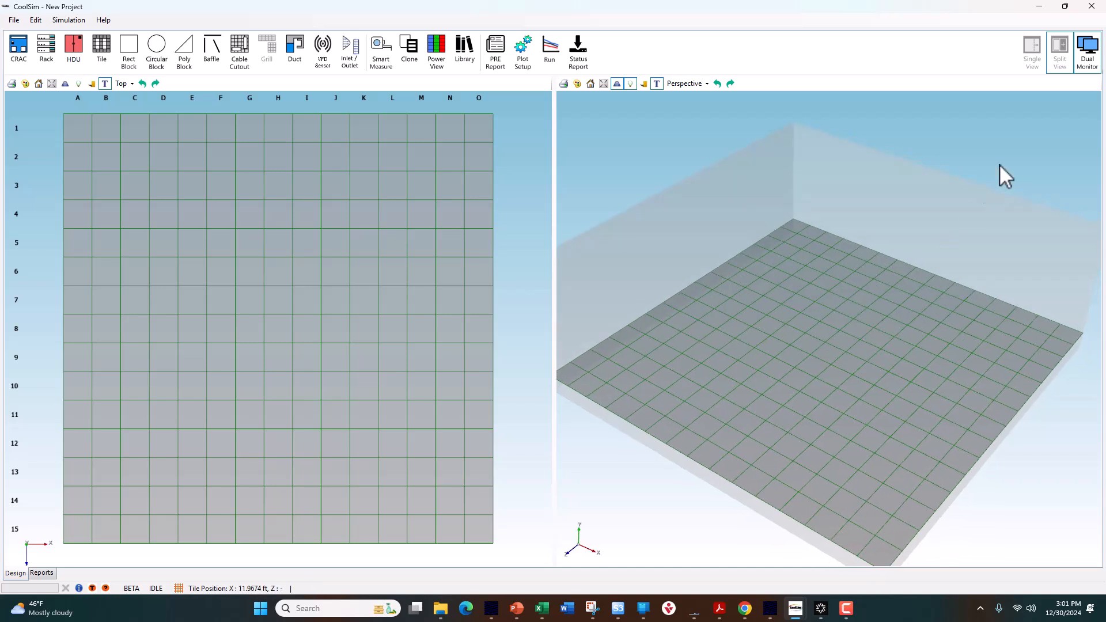
pyautogui.click(689, 85)
pyautogui.click(689, 116)
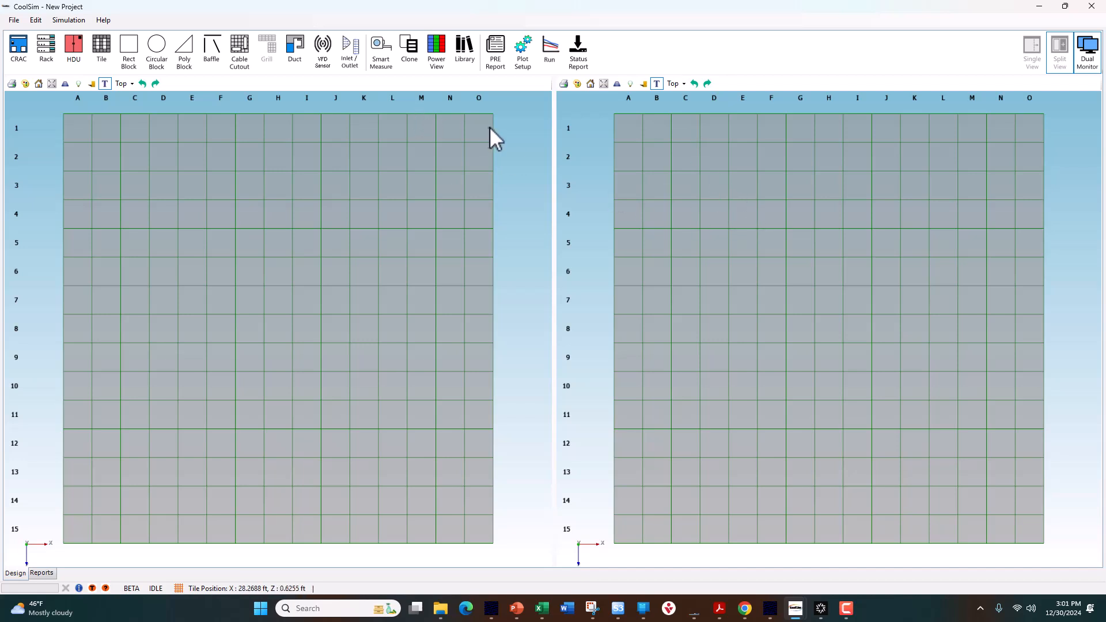
# Turn off dual monitor mode and show the room in a single perspective view.
pyautogui.click(1086, 60)
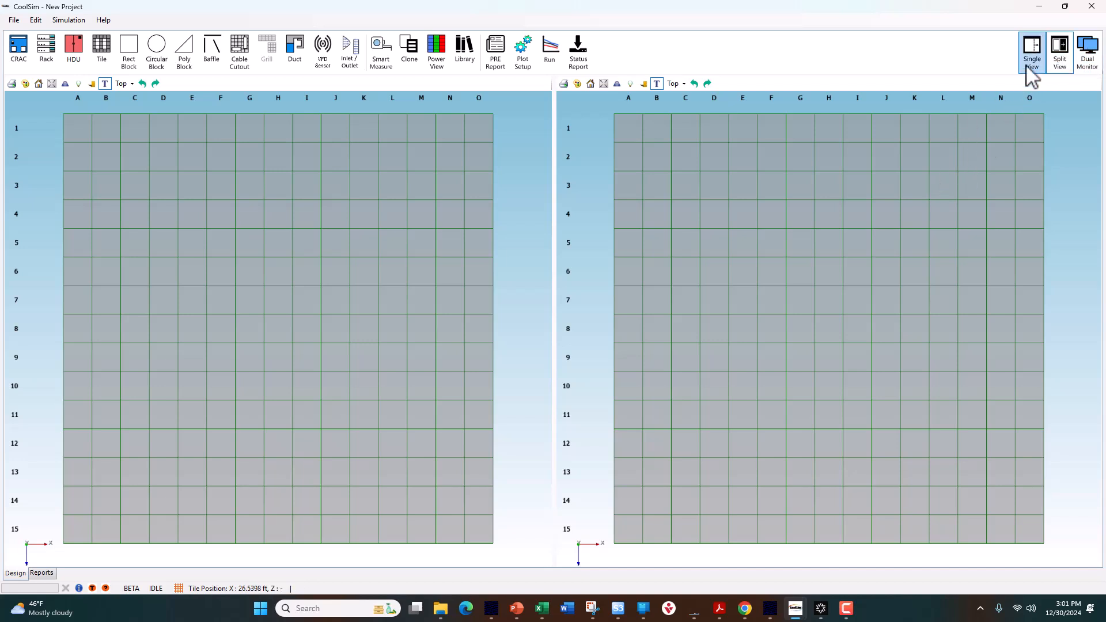
pyautogui.click(1030, 55)
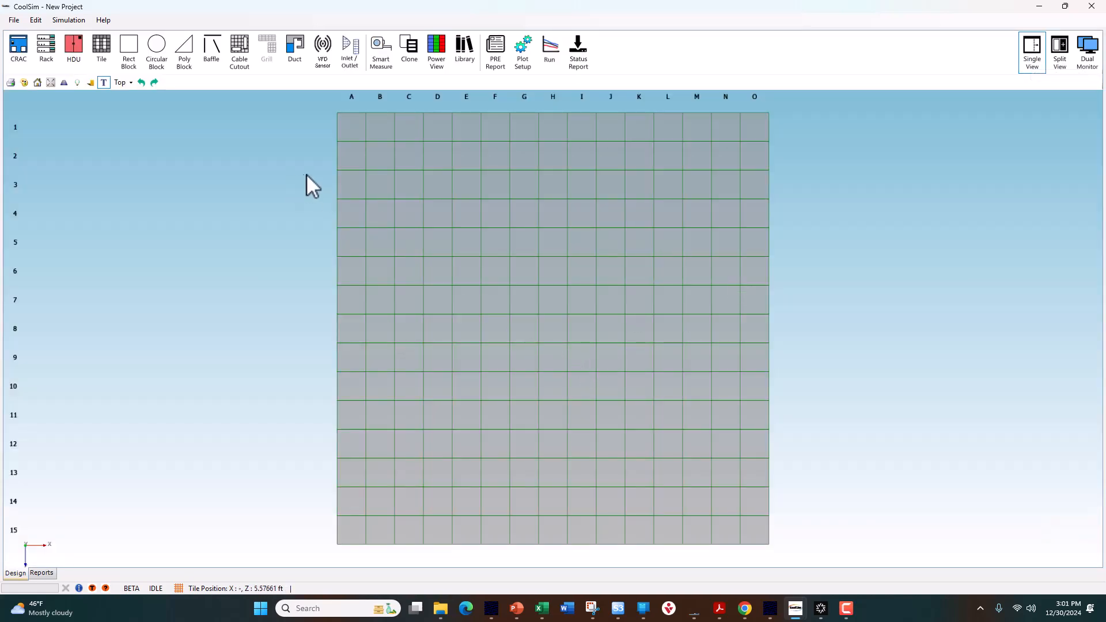
pyautogui.click(124, 82)
pyautogui.click(125, 94)
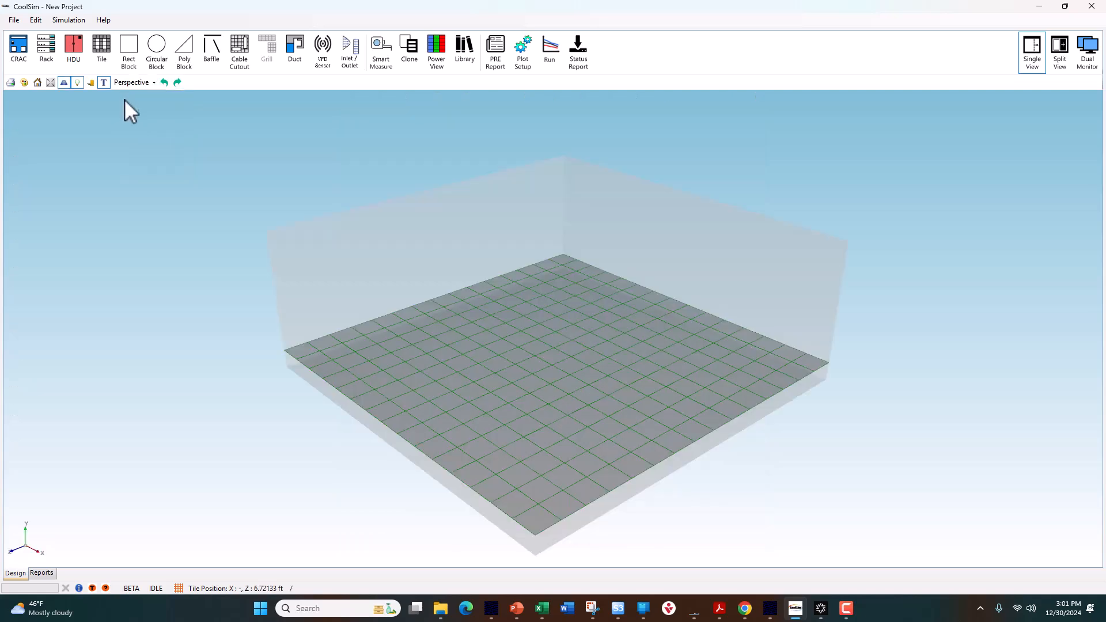
pyautogui.moveTo(234, 363); pyautogui.dragTo(386, 275)
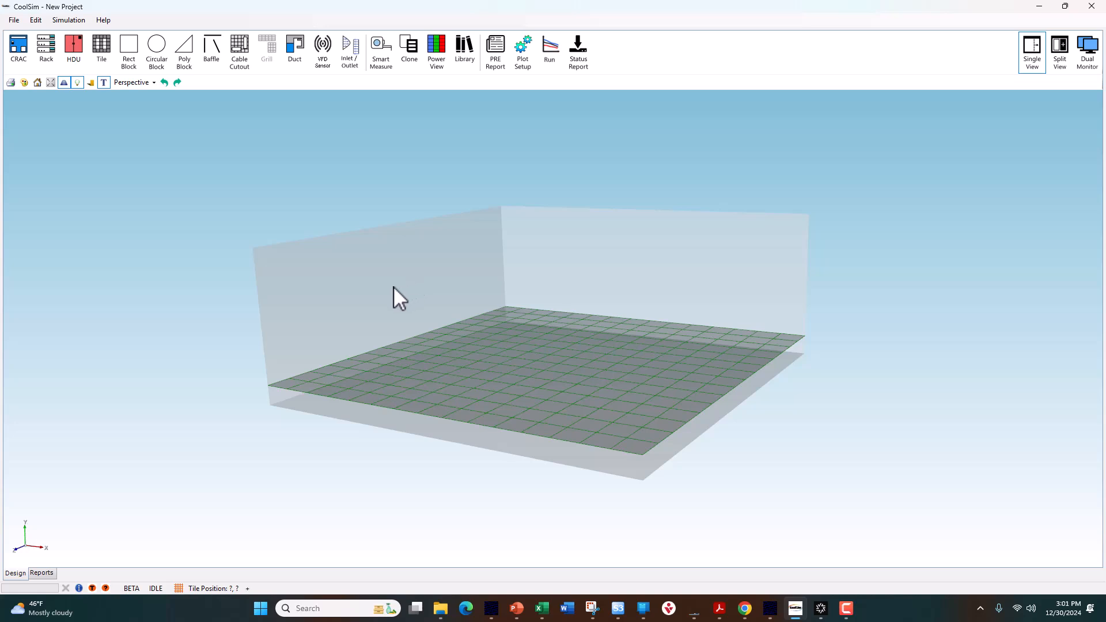
pyautogui.scroll(5, 492, 336)
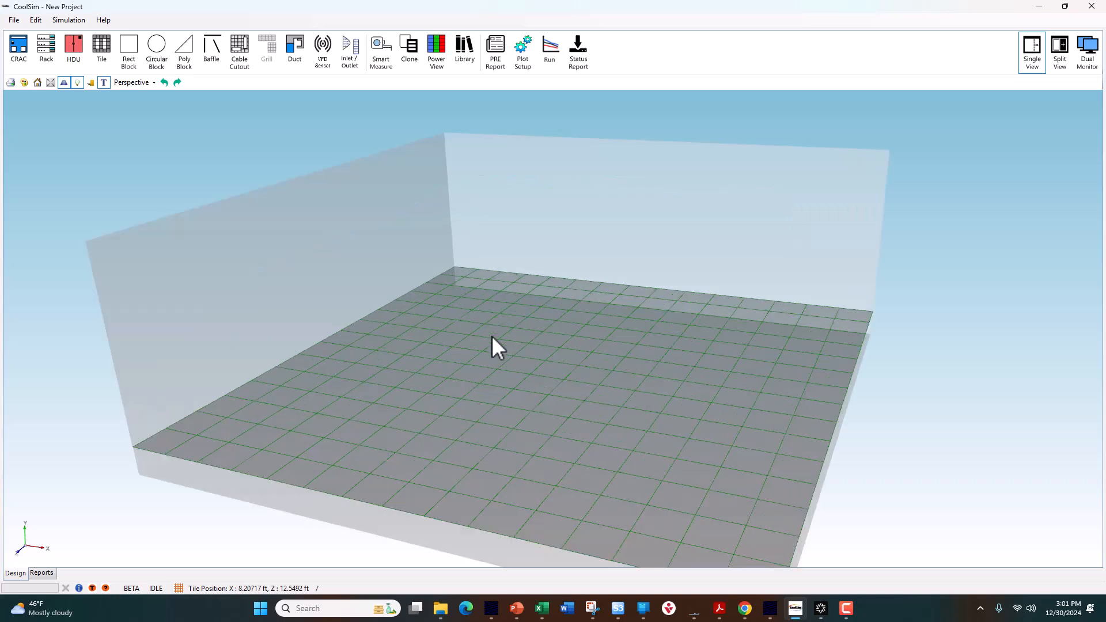
pyautogui.scroll(-2, 491, 336)
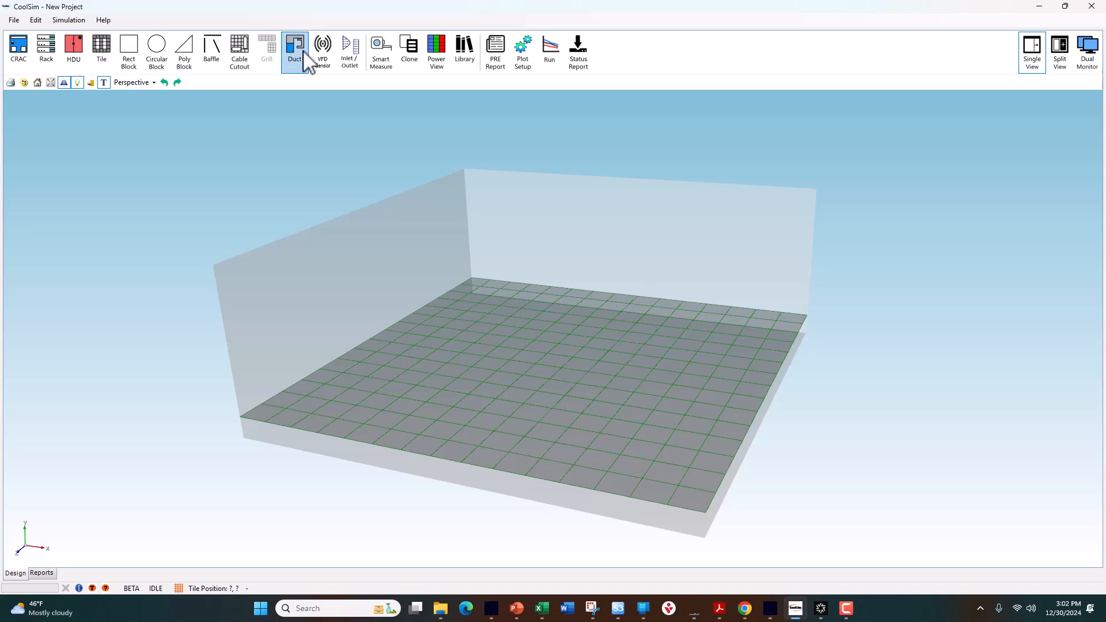
pyautogui.click(36, 20)
pyautogui.moveTo(70, 21)
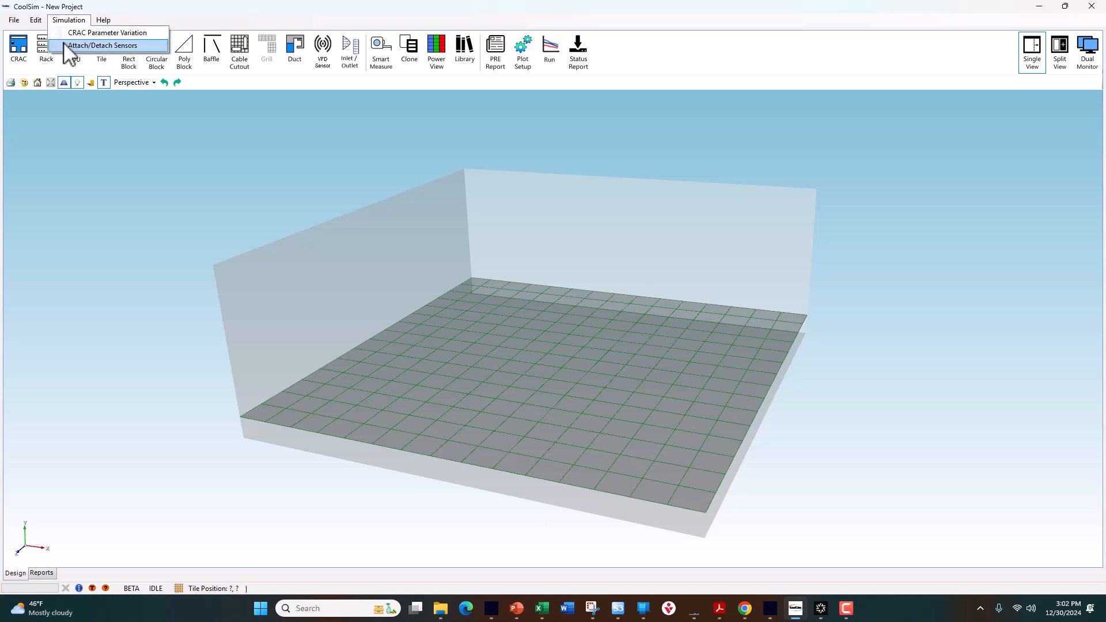
pyautogui.moveTo(36, 20)
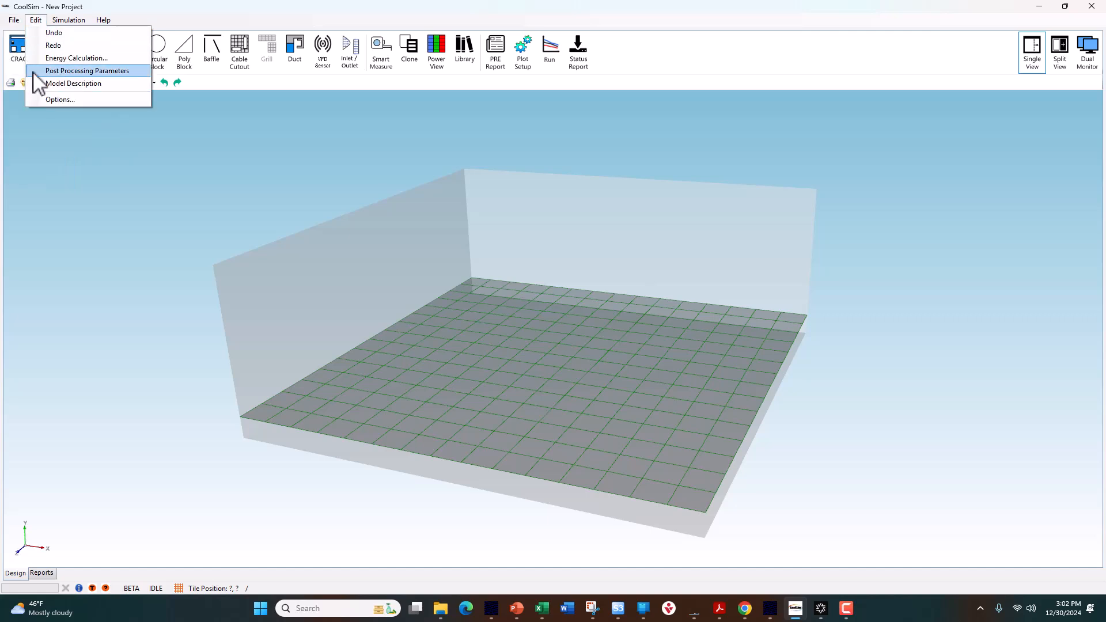
pyautogui.moveTo(104, 22)
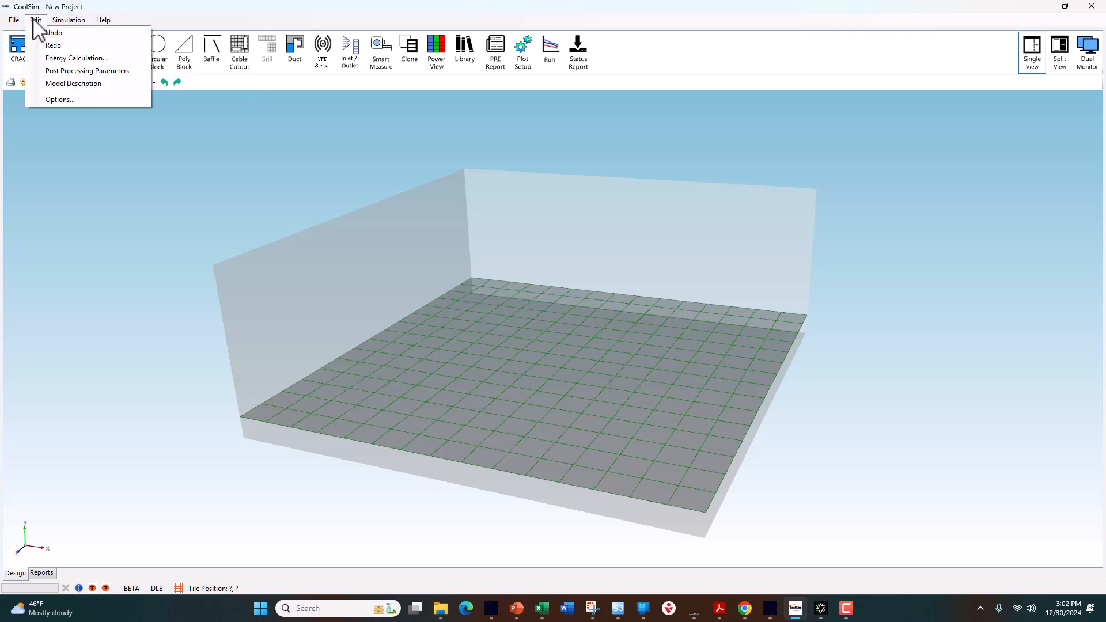
# Set the default wall thermal resistance unit to h-ft2-F/Btu in the unit preferences.
pyautogui.click(50, 98)
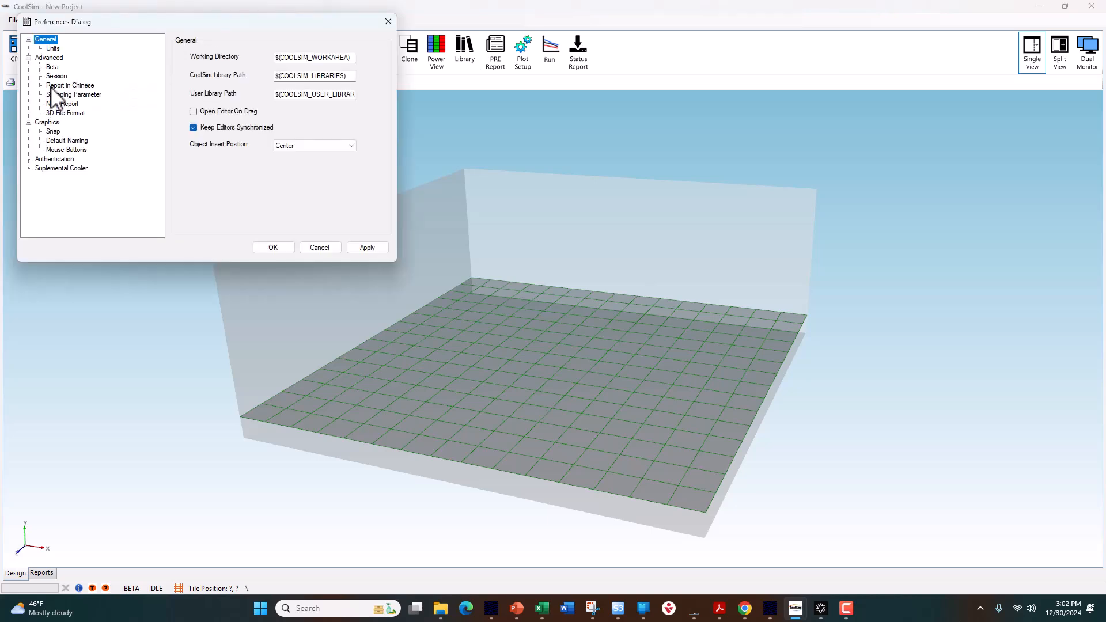
pyautogui.click(52, 48)
pyautogui.moveTo(190, 23); pyautogui.dragTo(647, 41)
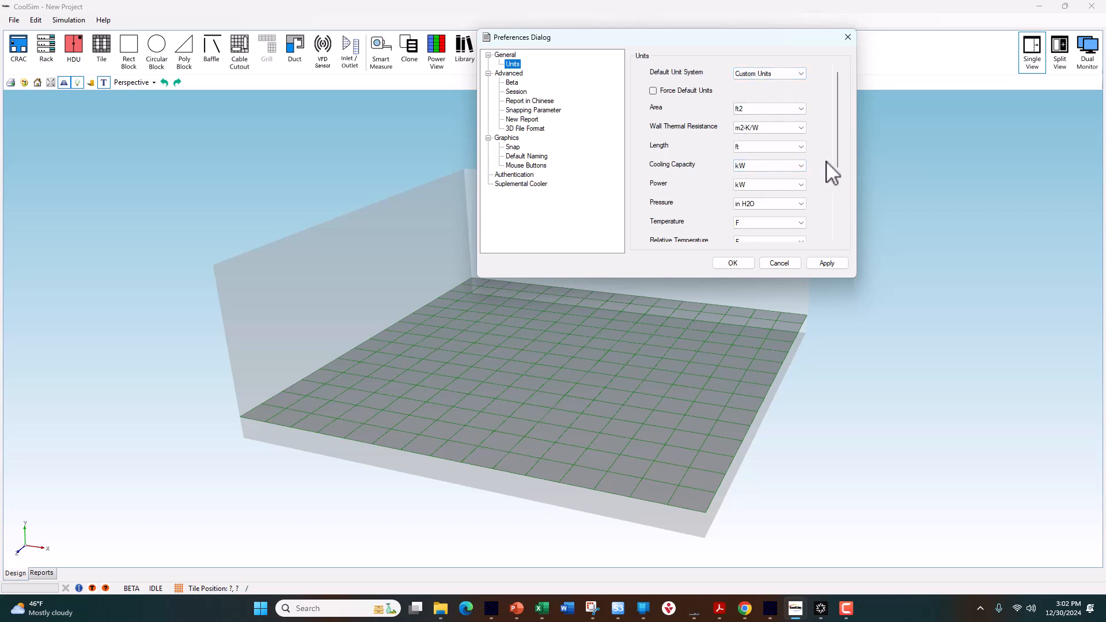
pyautogui.scroll(-3, 832, 173)
pyautogui.scroll(3, 832, 183)
pyautogui.scroll(-3, 828, 185)
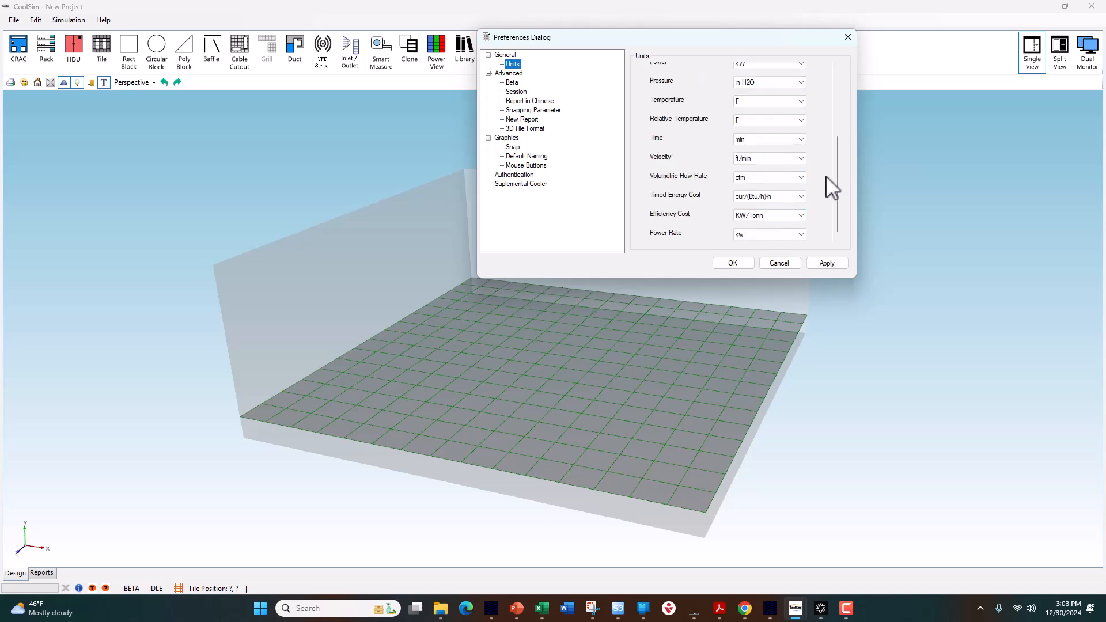
pyautogui.scroll(5, 816, 162)
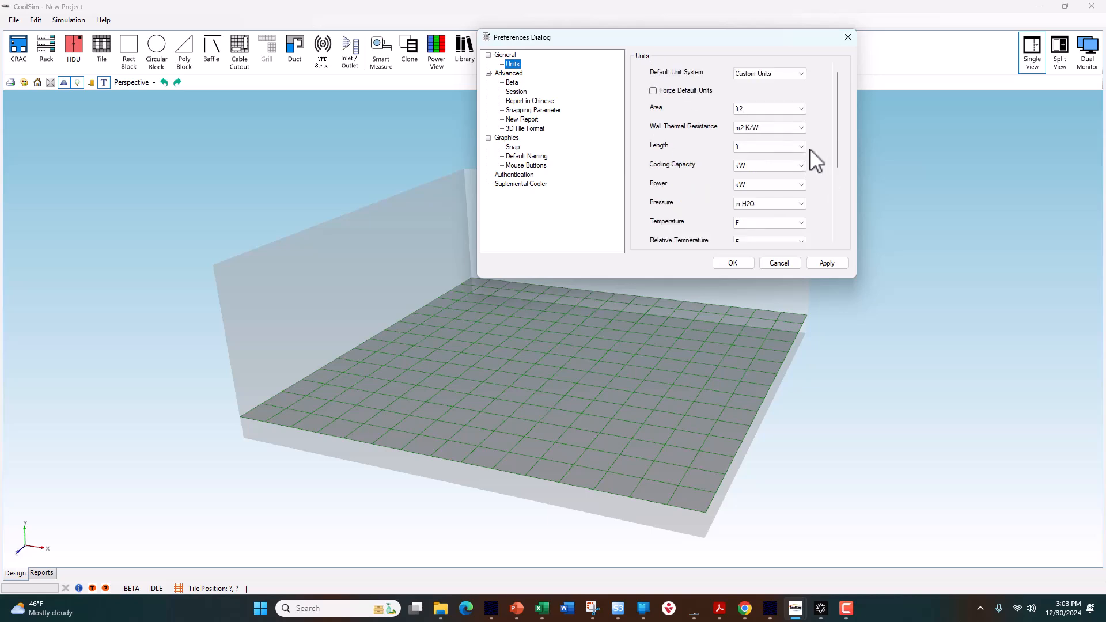
pyautogui.click(784, 129)
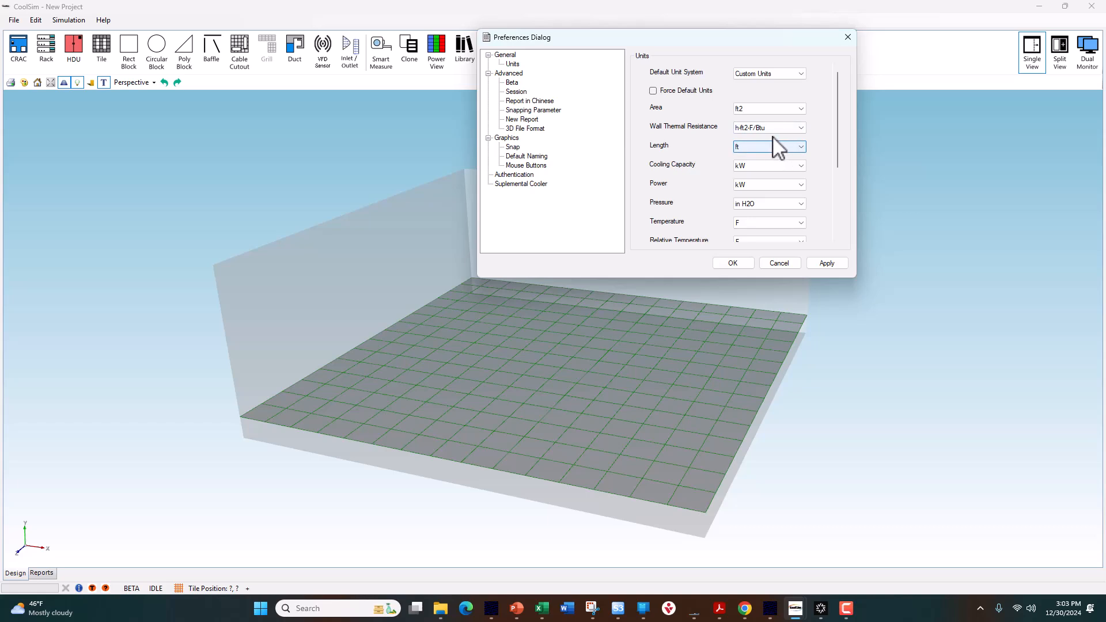
# Check the remaining default units and the authentication settings, and accept the preferences.
pyautogui.scroll(-3, 810, 179)
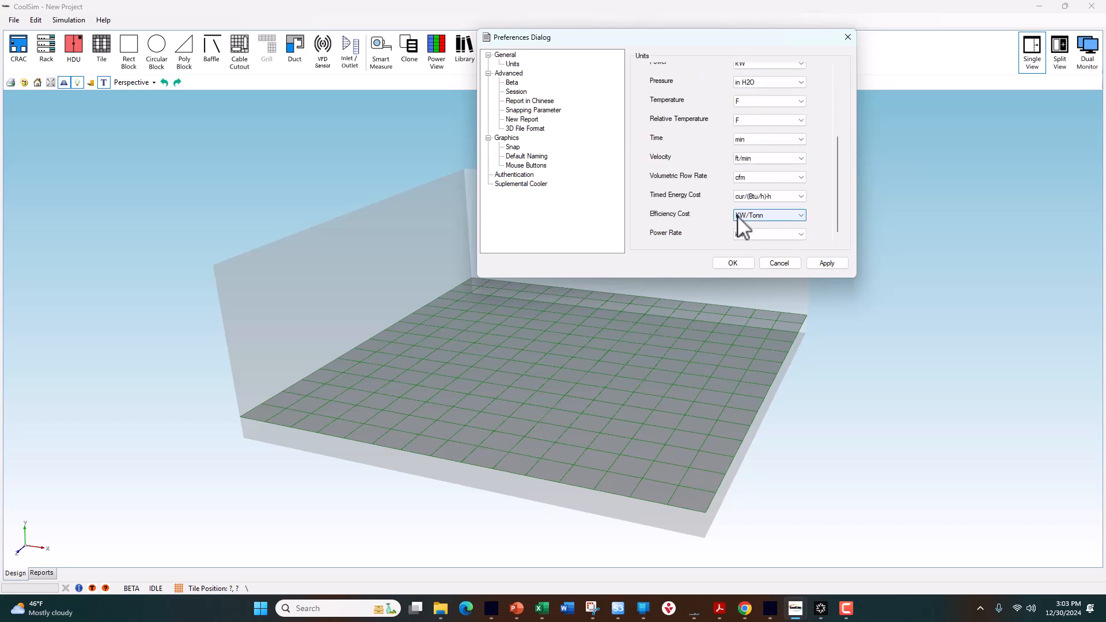
pyautogui.scroll(3, 824, 218)
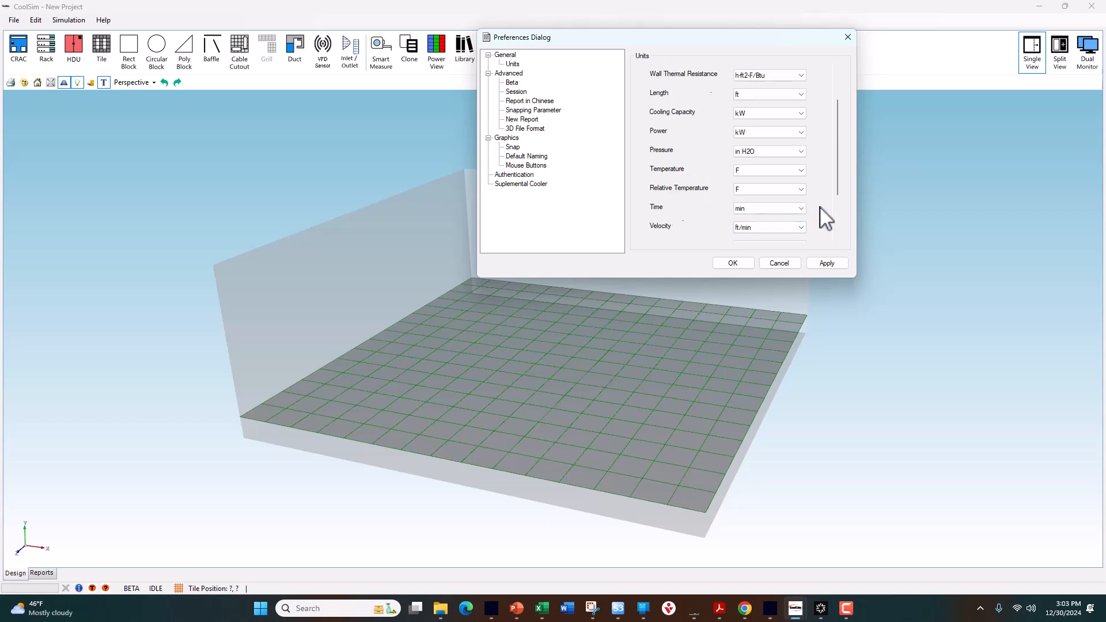
pyautogui.scroll(-3, 821, 218)
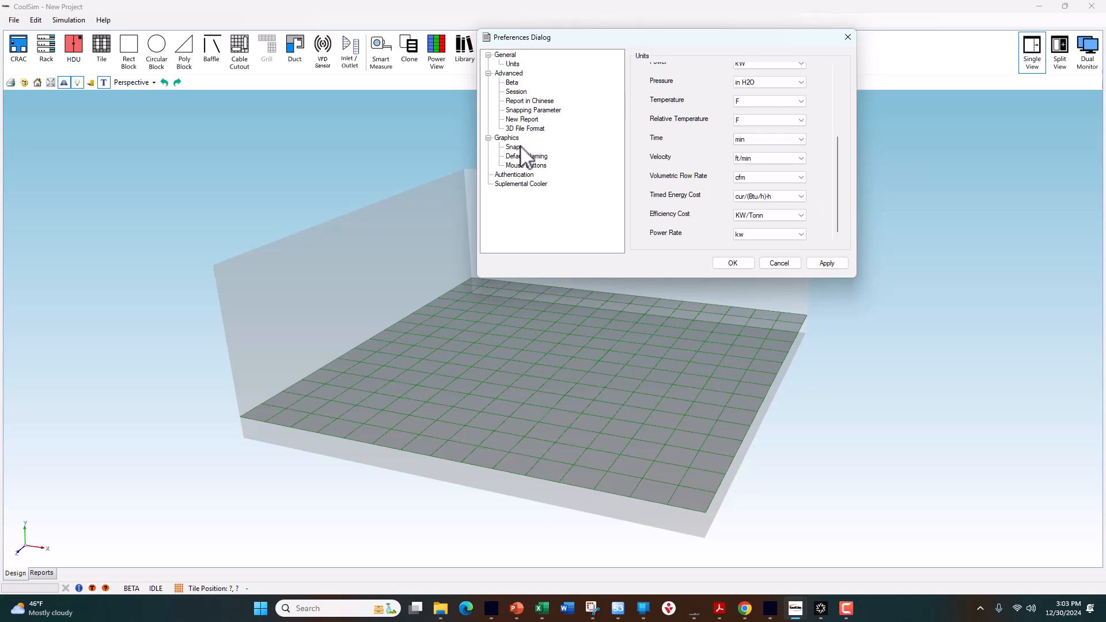
pyautogui.click(517, 174)
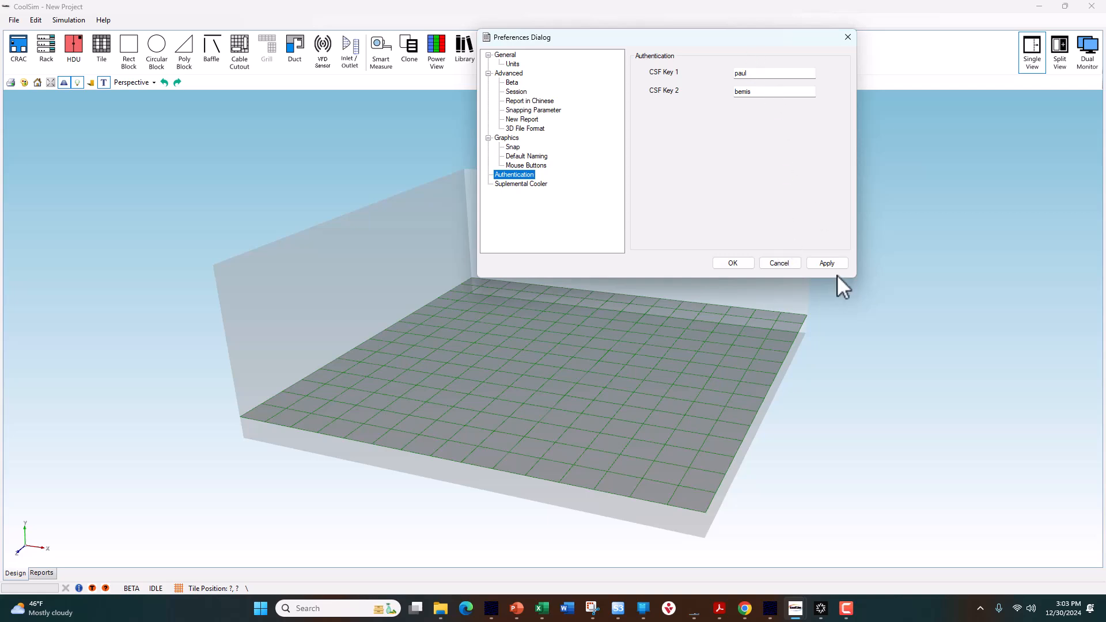
pyautogui.click(732, 264)
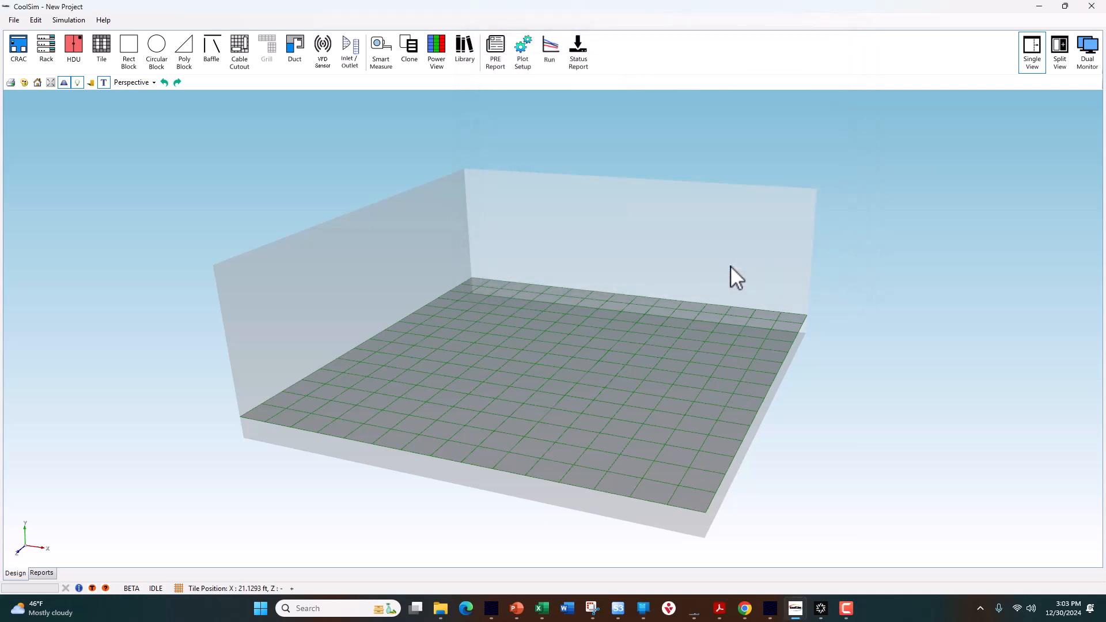
# Change the room's internal flow layout to a raised floor with a ceiling plenum, and close the room editor.
pyautogui.moveTo(674, 231); pyautogui.dragTo(647, 252, button='middle')
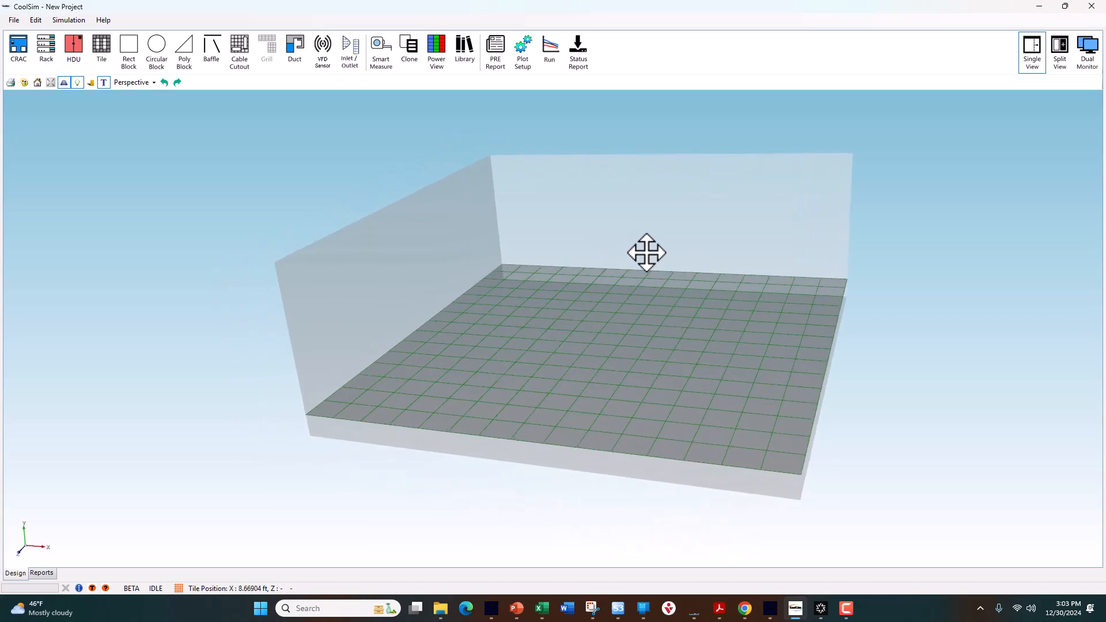
pyautogui.moveTo(509, 300)
pyautogui.mouseDown(button='middle')
pyautogui.moveTo(541, 338)
pyautogui.moveTo(631, 302)
pyautogui.moveTo(528, 301)
pyautogui.mouseUp(button='middle')
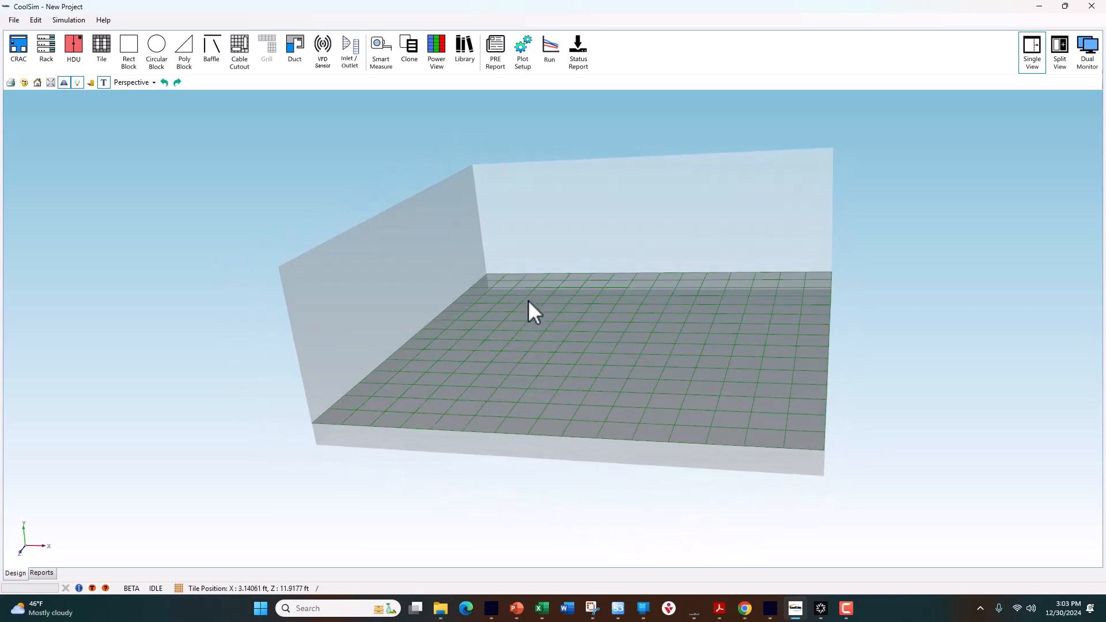
pyautogui.rightClick(537, 250)
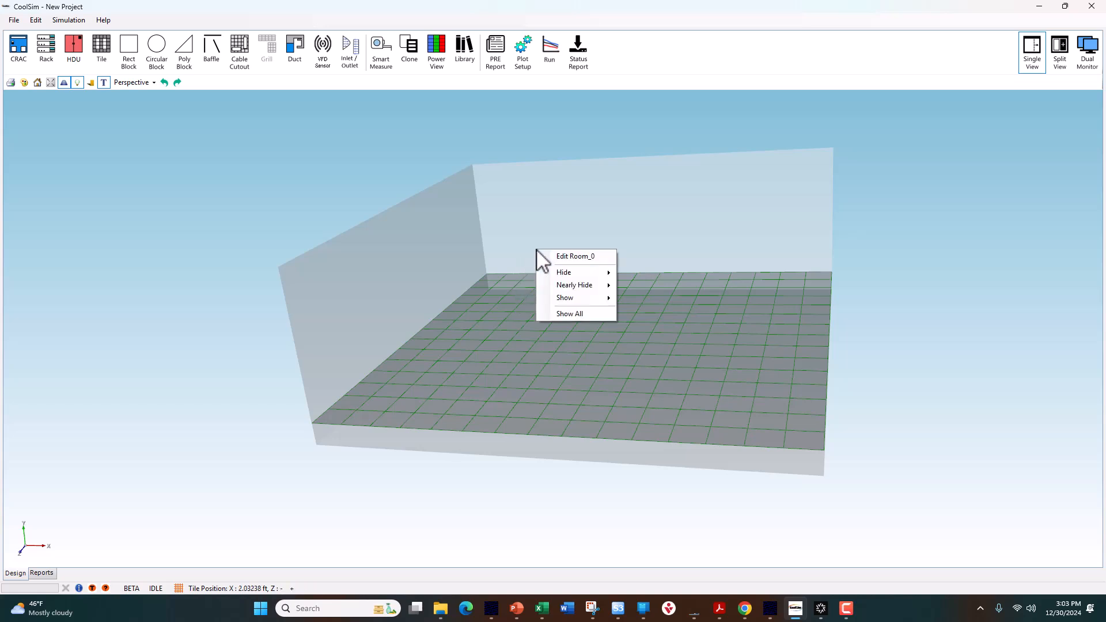
pyautogui.click(562, 255)
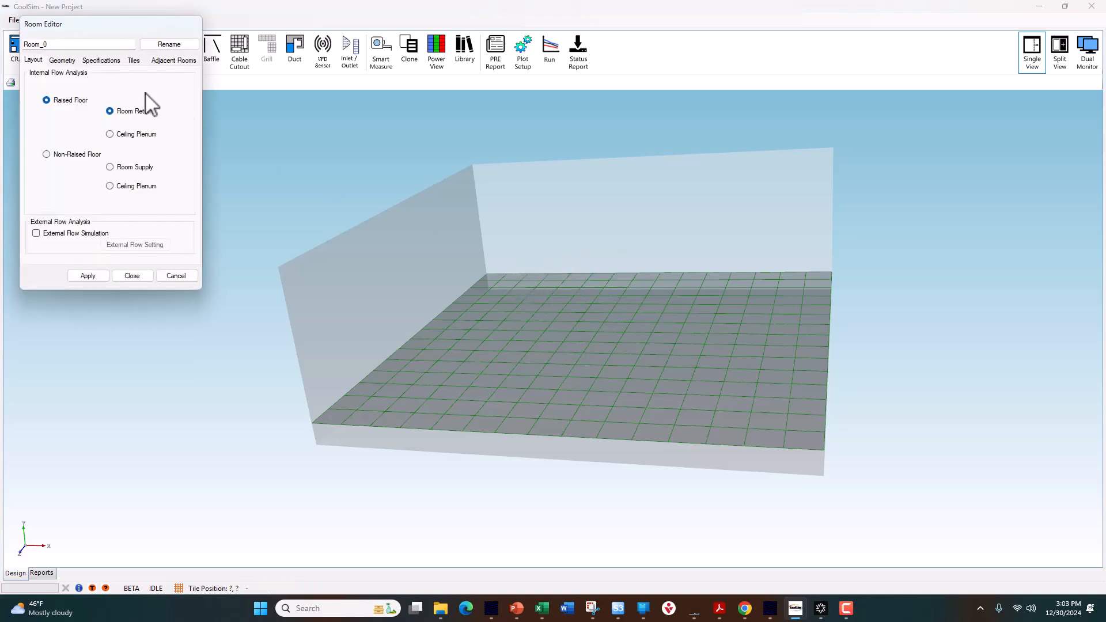
pyautogui.moveTo(100, 19); pyautogui.dragTo(684, 65)
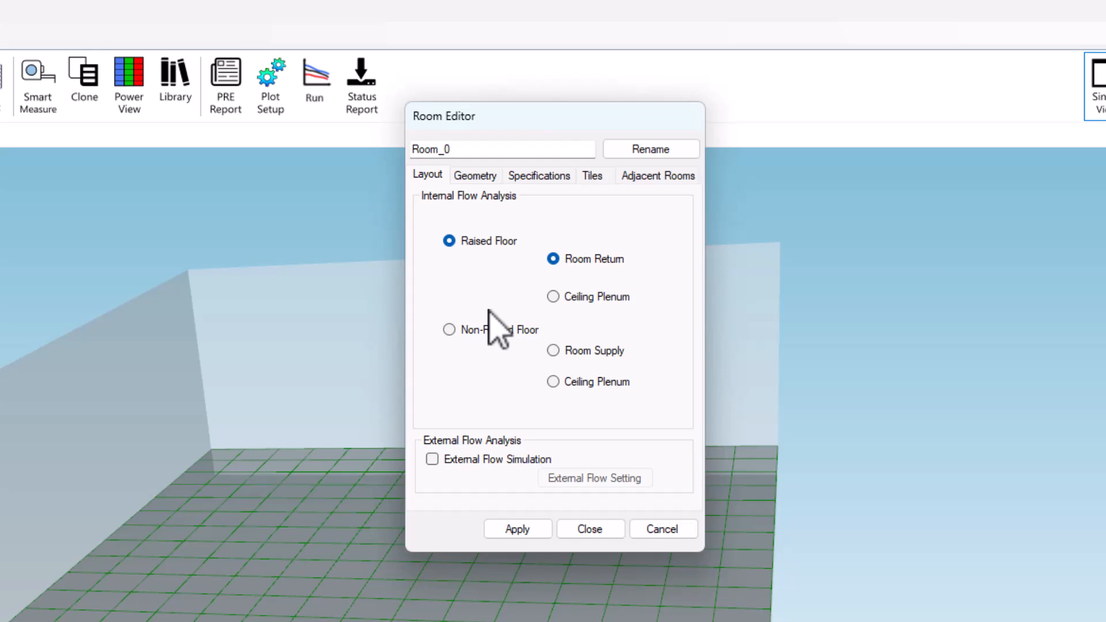
pyautogui.click(553, 297)
pyautogui.click(515, 529)
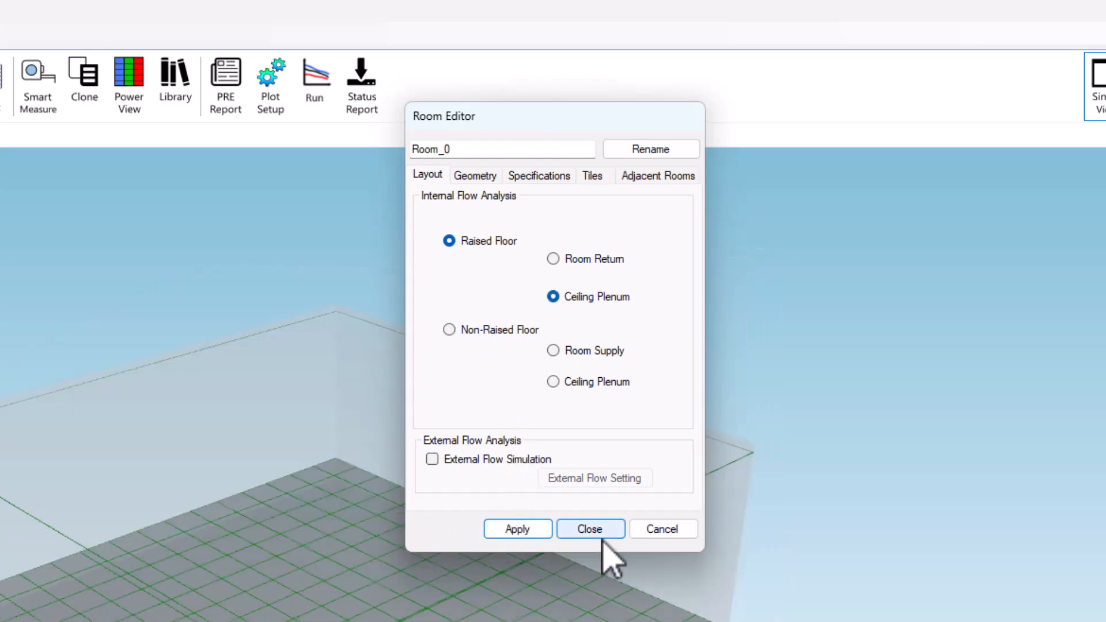
pyautogui.click(593, 533)
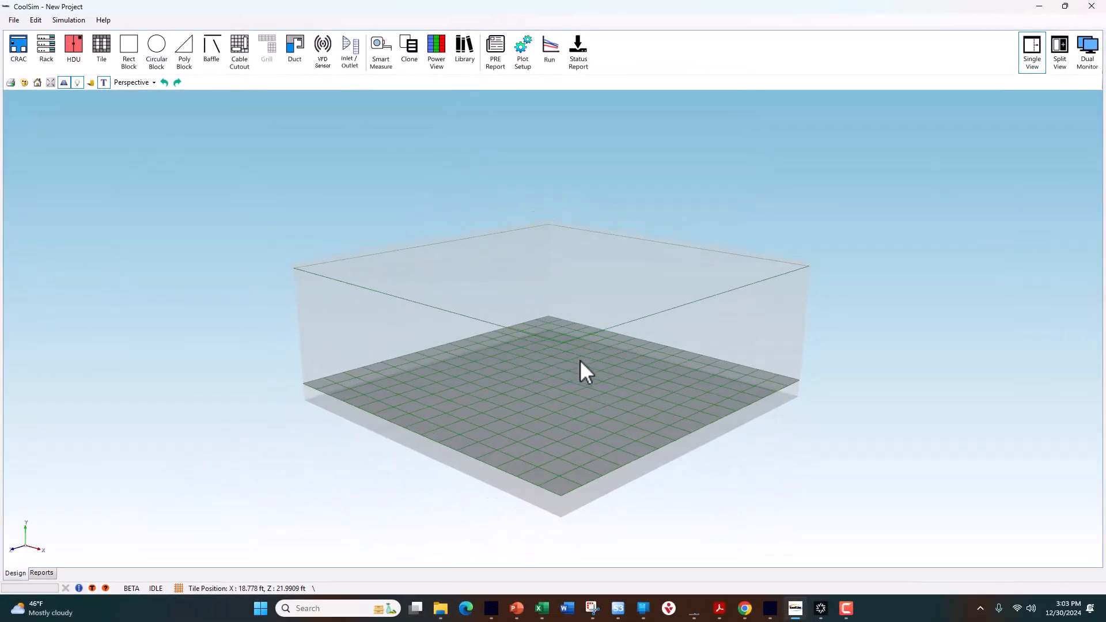
# Set the room's ceiling plenum height to 4 ft and the room height to 12 ft in its geometry settings.
pyautogui.moveTo(580, 359); pyautogui.dragTo(478, 336)
pyautogui.doubleClick(478, 336)
pyautogui.moveTo(123, 44); pyautogui.dragTo(780, 109)
pyautogui.click(736, 139)
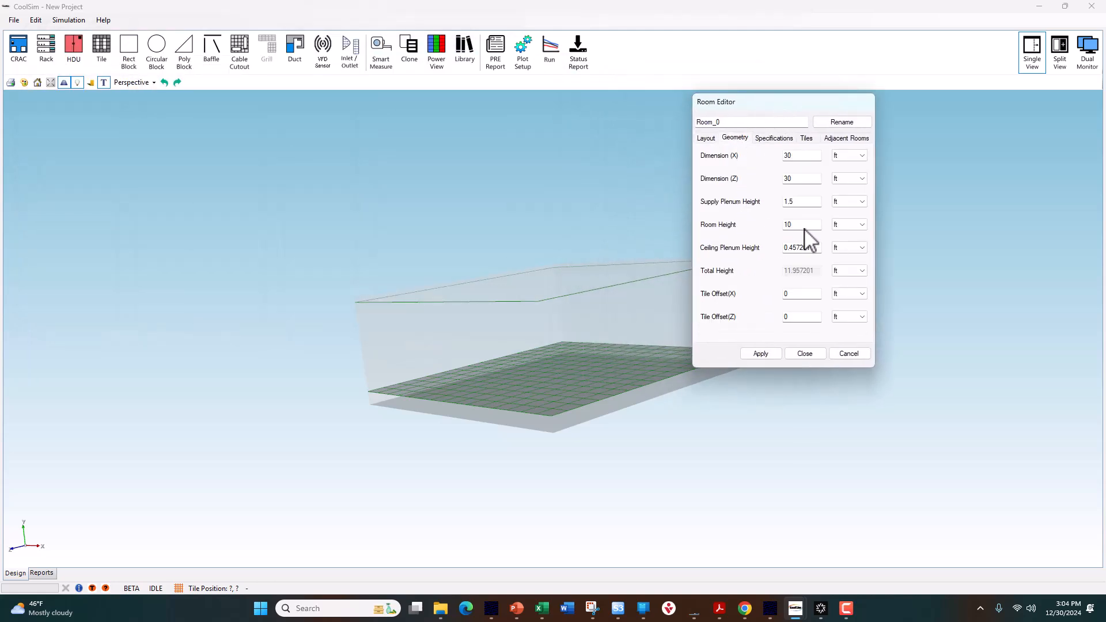
pyautogui.click(817, 248)
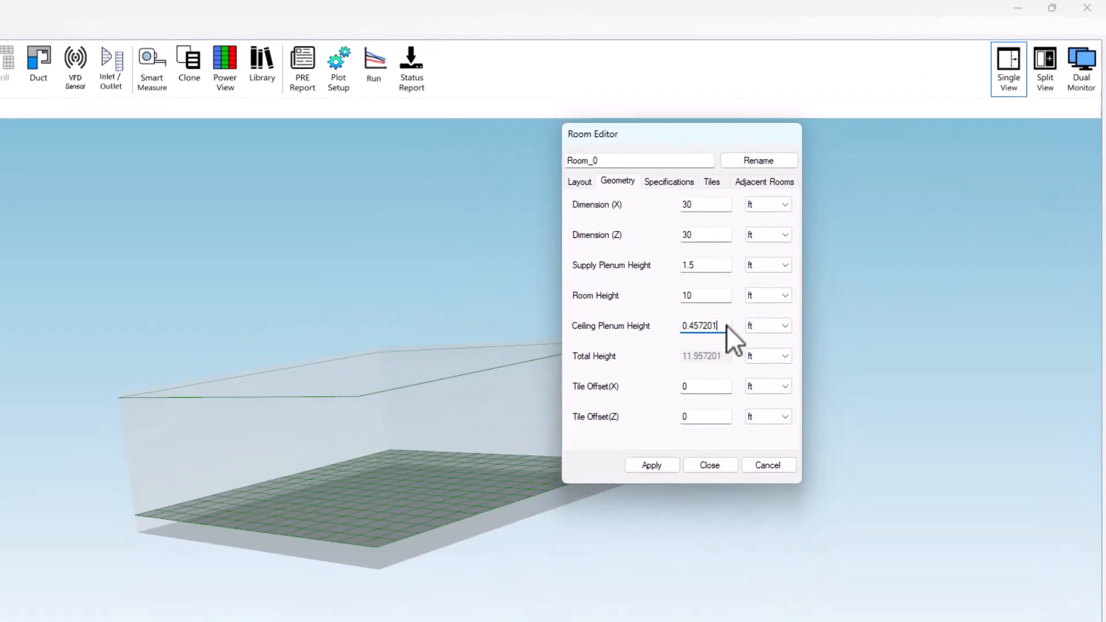
pyautogui.moveTo(726, 325); pyautogui.dragTo(641, 326)
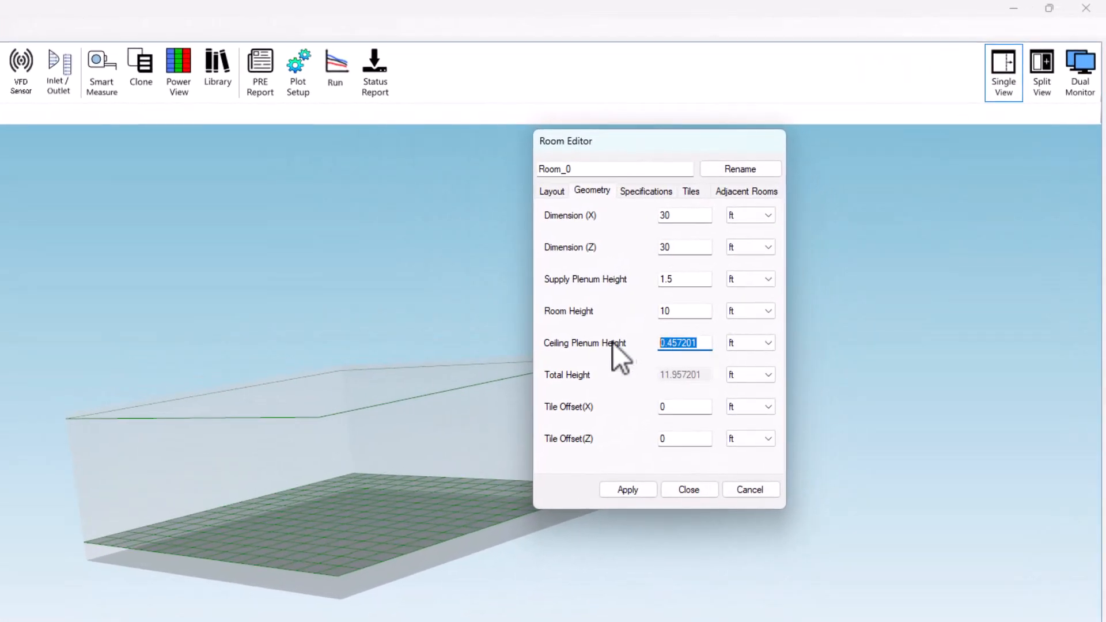
pyautogui.write('4')
pyautogui.moveTo(686, 312); pyautogui.dragTo(617, 313)
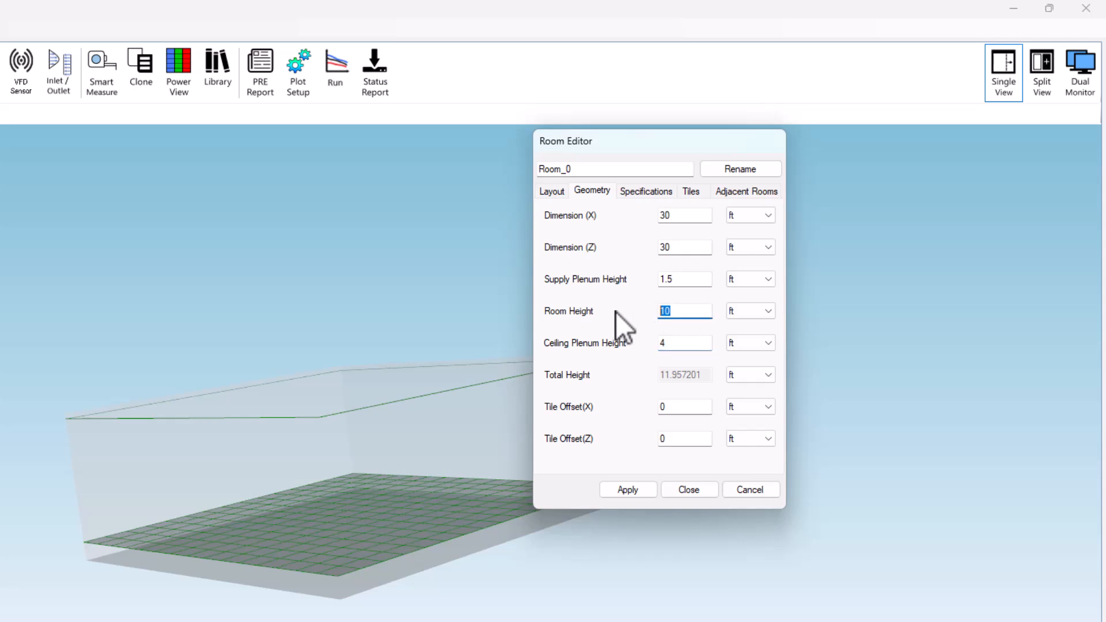
pyautogui.write('12')
# Set the room's X and Z dimensions to 40 ft each and apply the geometry.
pyautogui.moveTo(676, 222); pyautogui.dragTo(609, 220)
pyautogui.write('40')
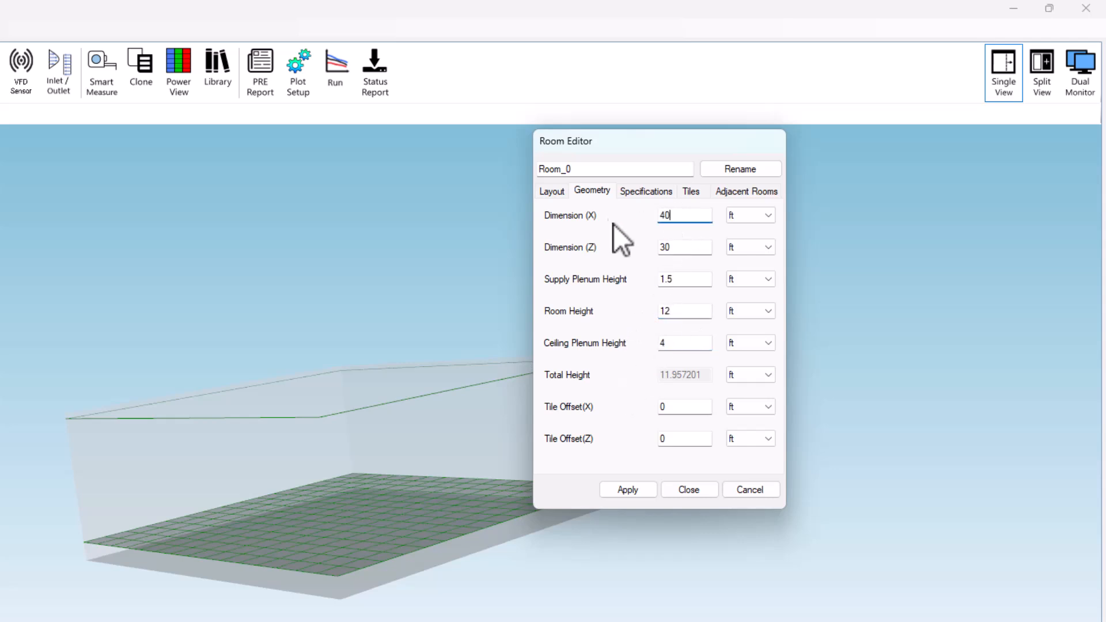
pyautogui.moveTo(684, 251); pyautogui.dragTo(617, 251)
pyautogui.write('40')
pyautogui.click(628, 490)
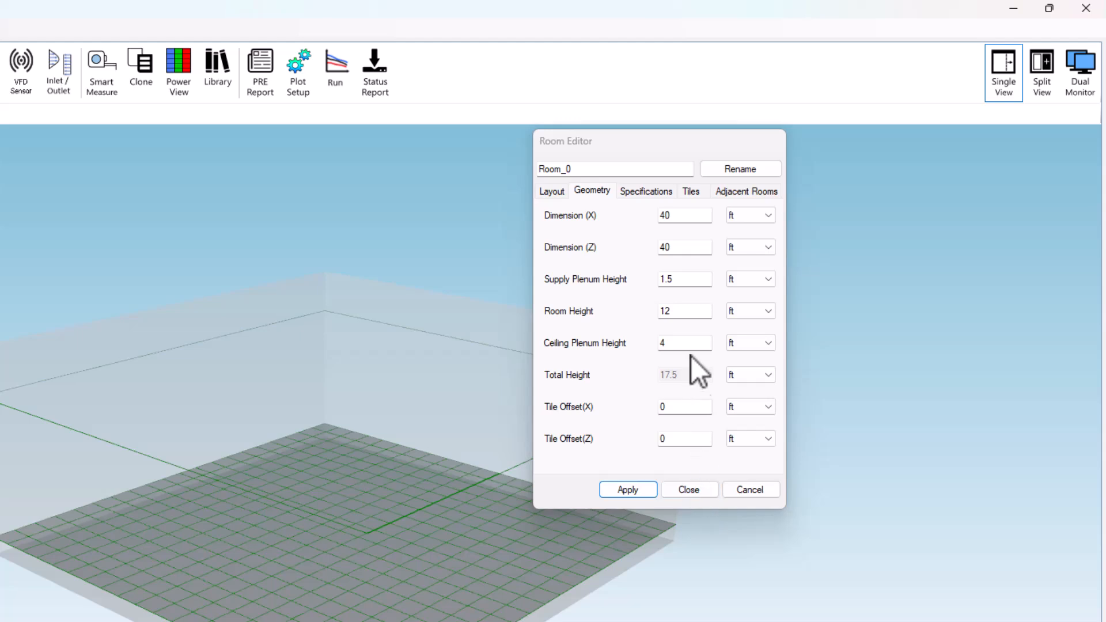
# Review the room's density specification, tile labelling and adjacent room settings, and close the room editor.
pyautogui.click(639, 192)
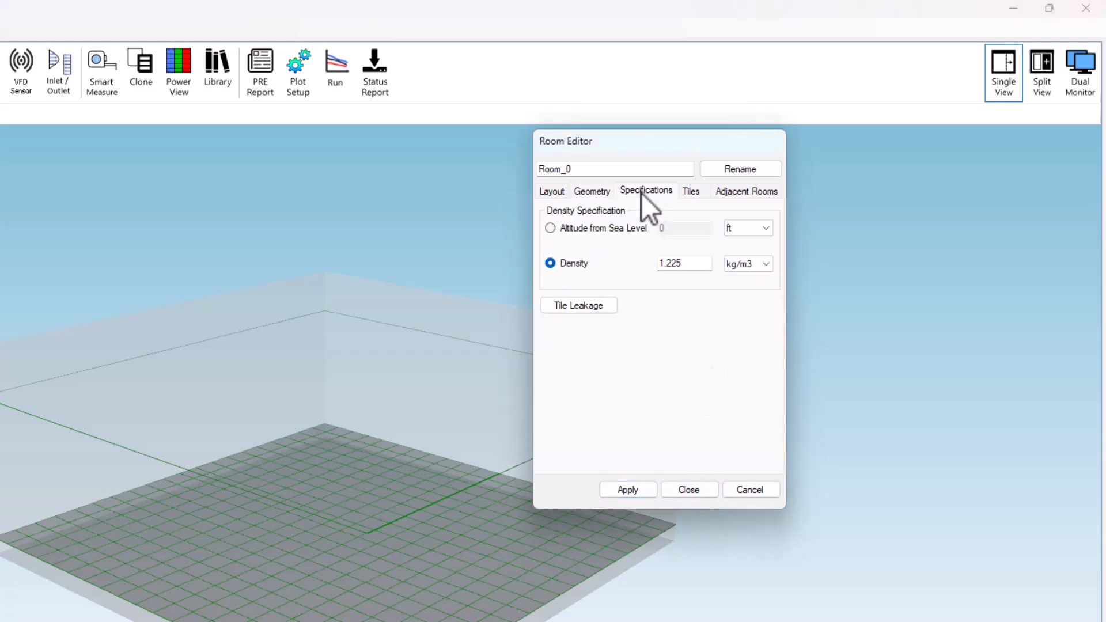
pyautogui.click(689, 191)
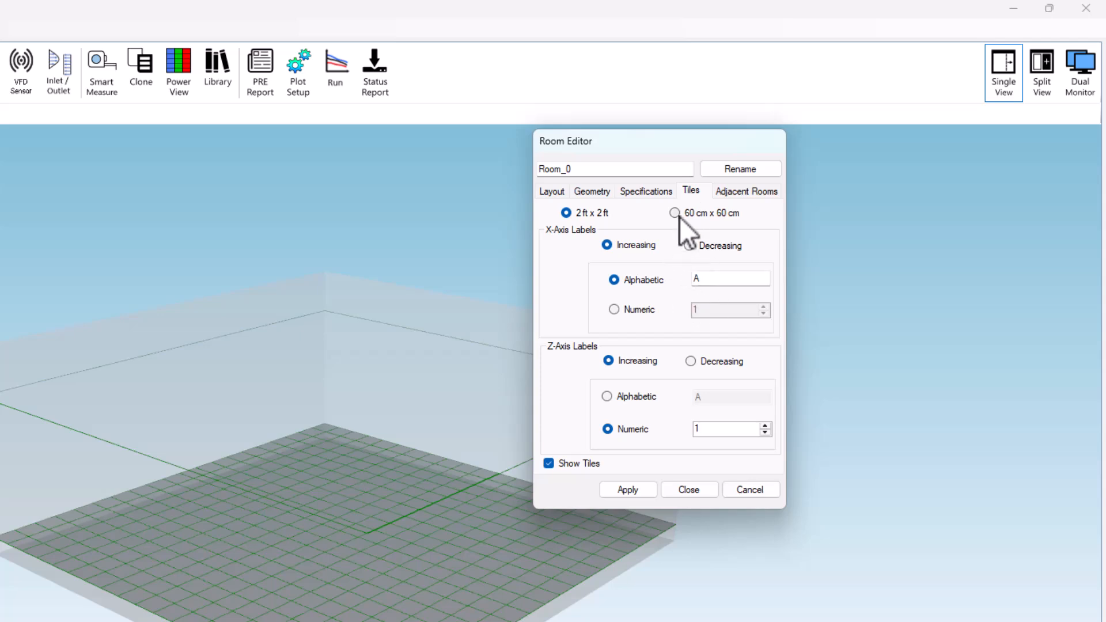
pyautogui.click(745, 192)
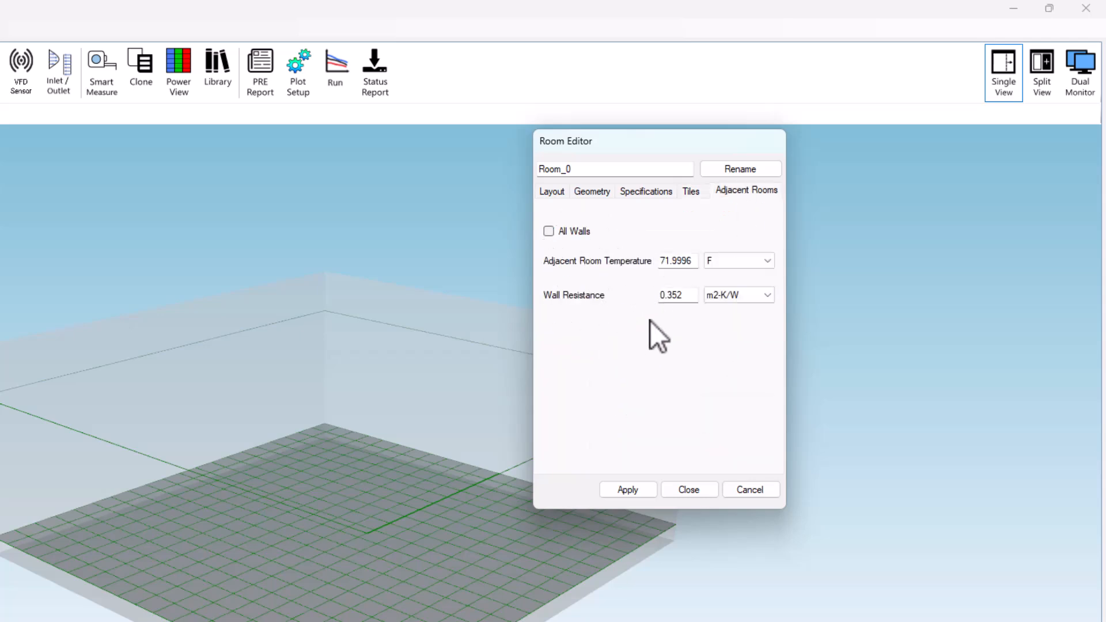
pyautogui.click(634, 491)
pyautogui.click(686, 483)
# Switch to the top projection and add a CRAC unit to the room around tile I5.
pyautogui.moveTo(525, 376); pyautogui.dragTo(535, 282, button='middle')
pyautogui.moveTo(454, 331); pyautogui.dragTo(556, 328, button='middle')
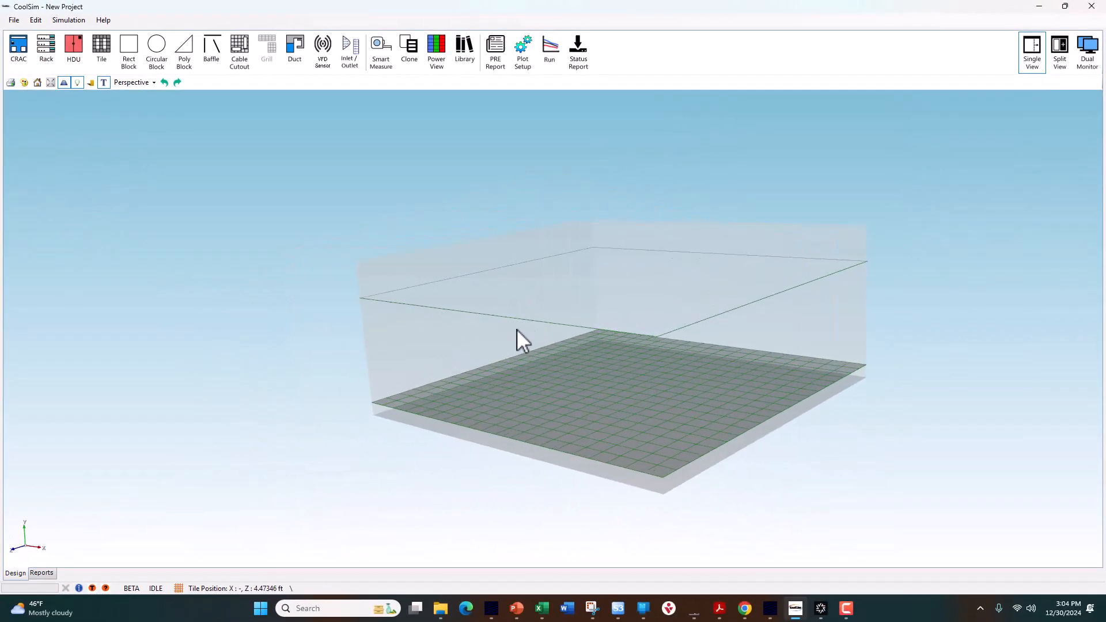
pyautogui.moveTo(496, 279); pyautogui.dragTo(582, 350, button='middle')
pyautogui.click(133, 82)
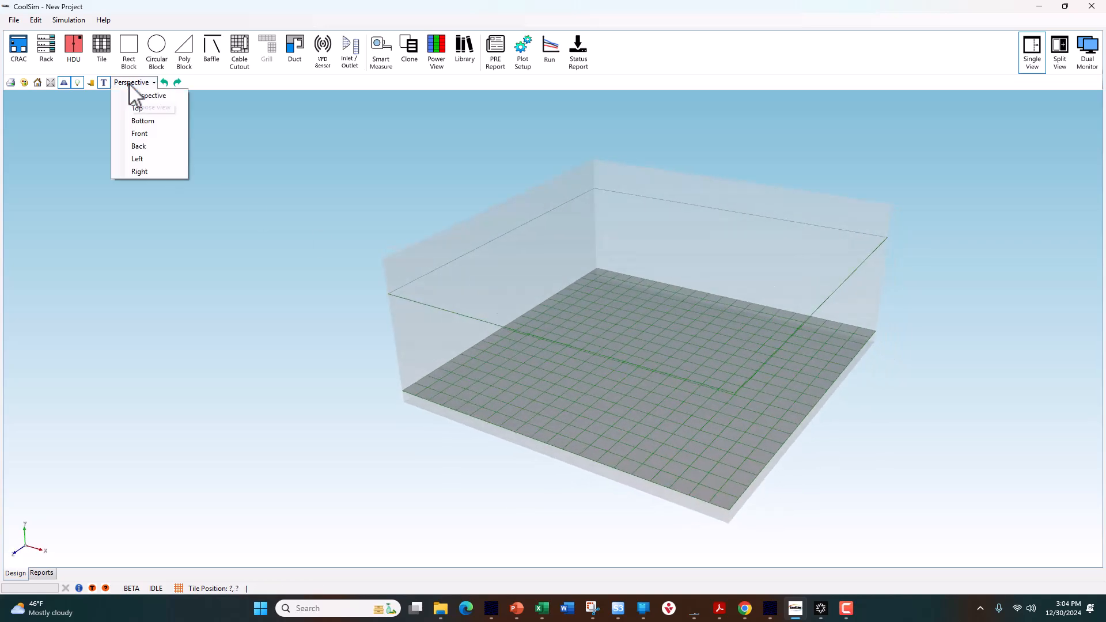
pyautogui.click(139, 108)
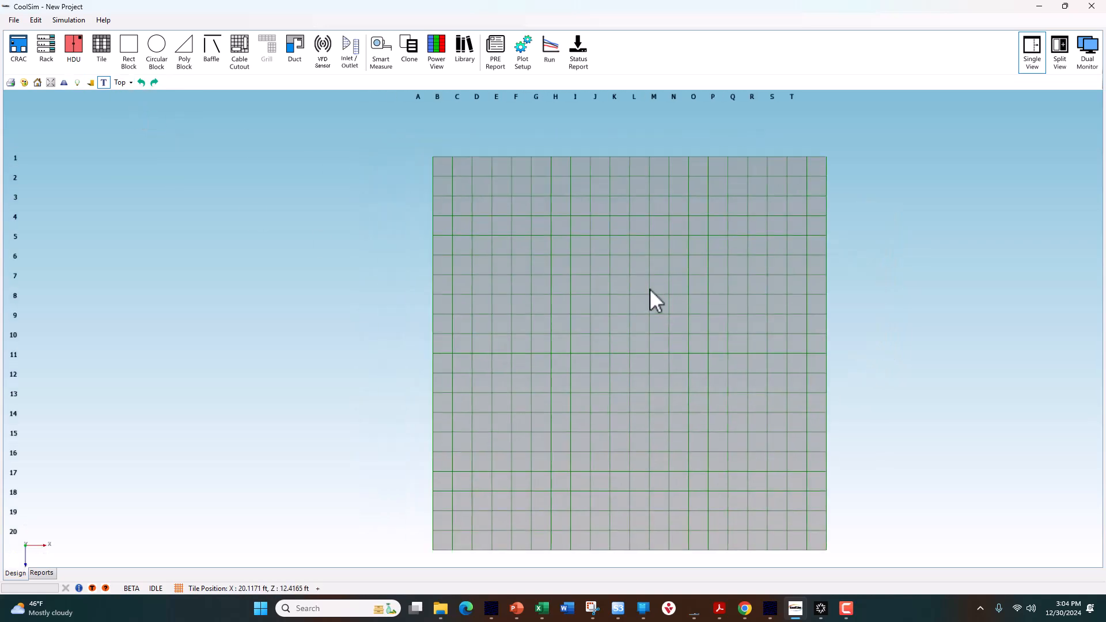
pyautogui.moveTo(561, 289); pyautogui.dragTo(526, 238, button='middle')
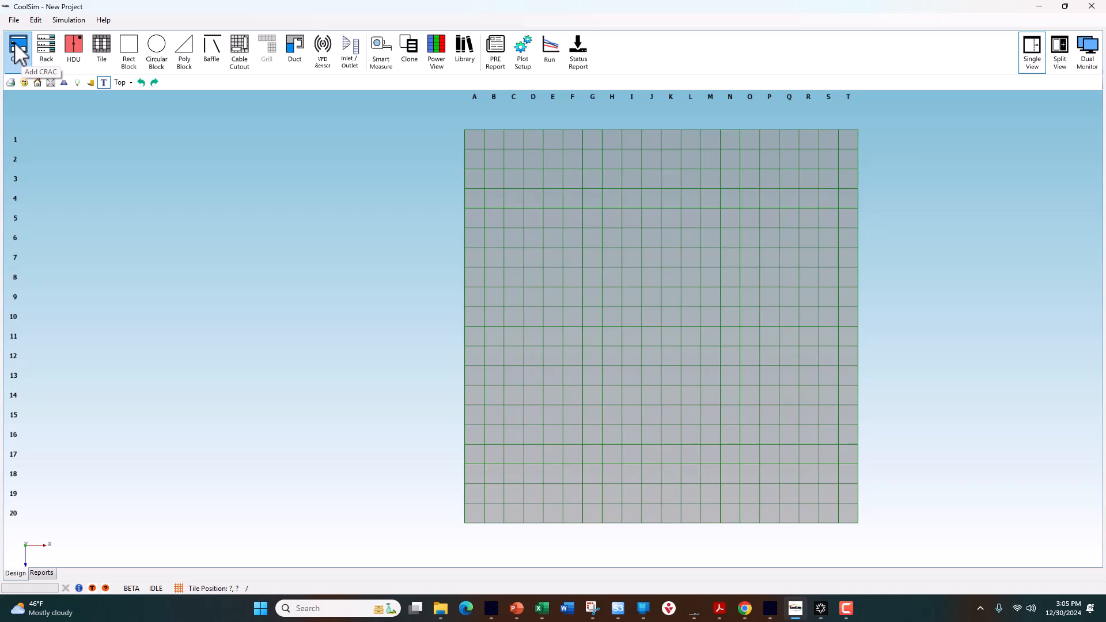
pyautogui.moveTo(16, 47); pyautogui.dragTo(454, 185)
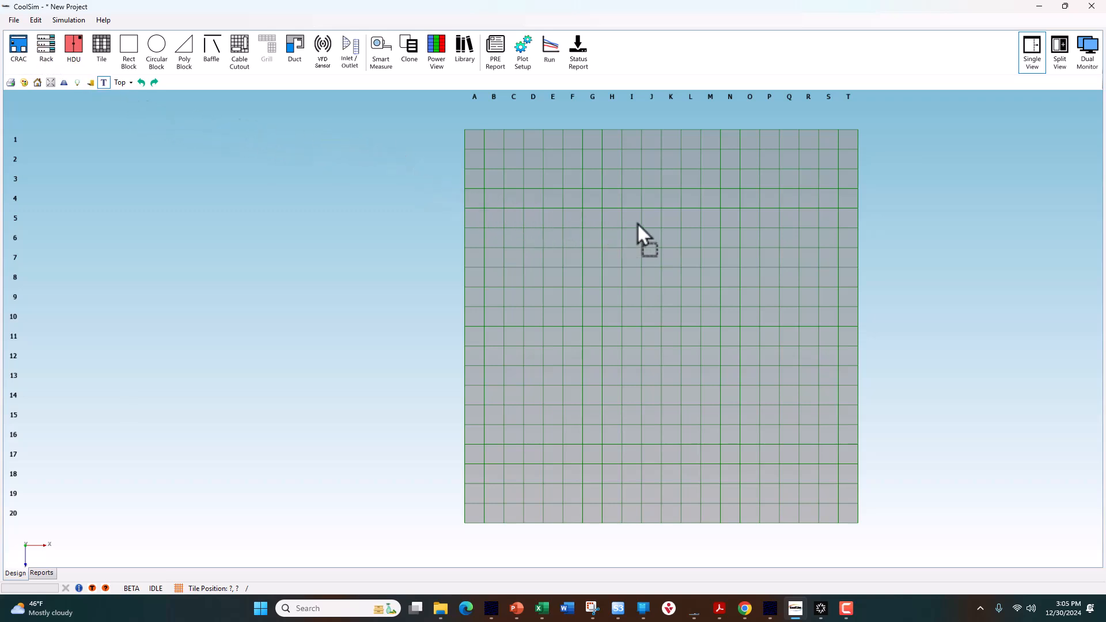
pyautogui.moveTo(638, 224); pyautogui.dragTo(639, 228)
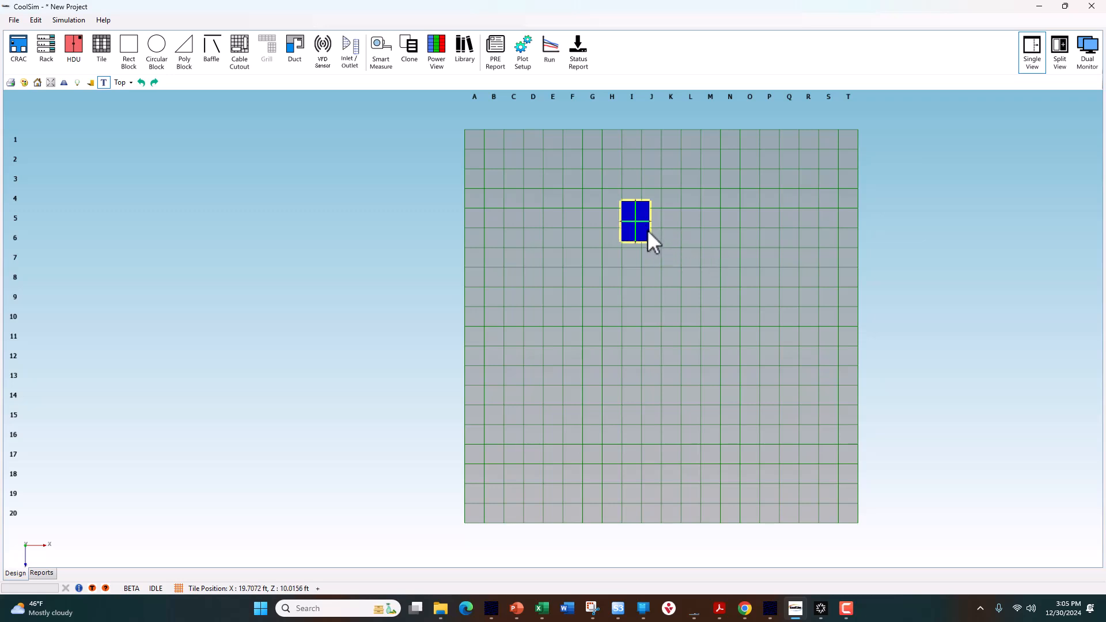
# Return to the perspective view and examine the CRAC unit and its airflow direction up close.
pyautogui.click(122, 83)
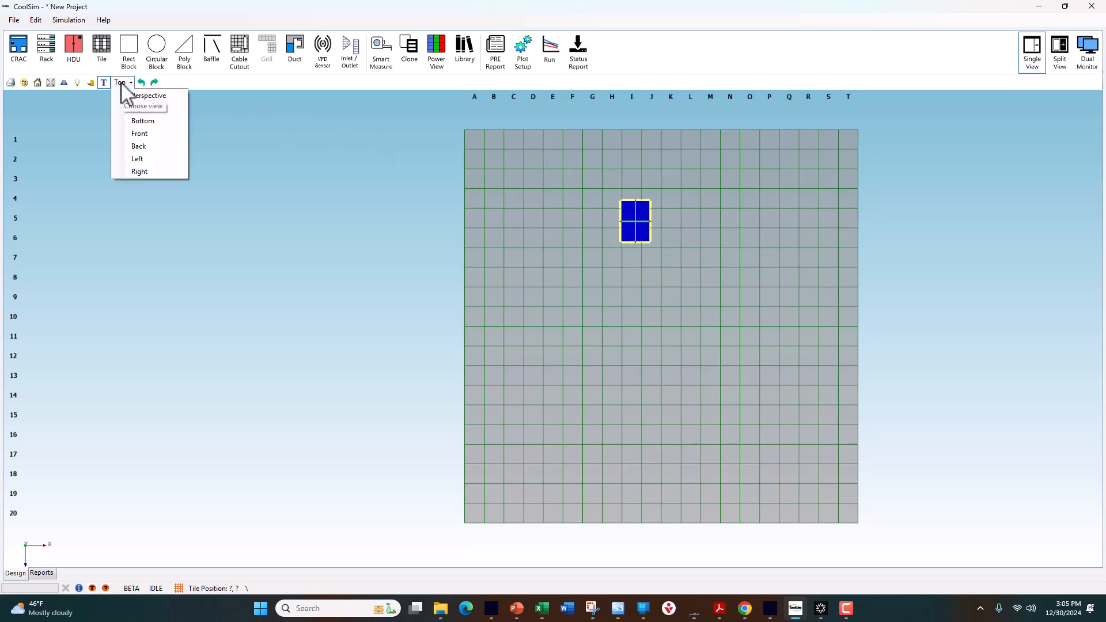
pyautogui.click(127, 95)
pyautogui.moveTo(648, 324); pyautogui.dragTo(593, 307)
pyautogui.scroll(5, 593, 307)
pyautogui.moveTo(768, 339); pyautogui.dragTo(825, 358)
pyautogui.scroll(-4, 825, 357)
pyautogui.moveTo(540, 358); pyautogui.dragTo(624, 355)
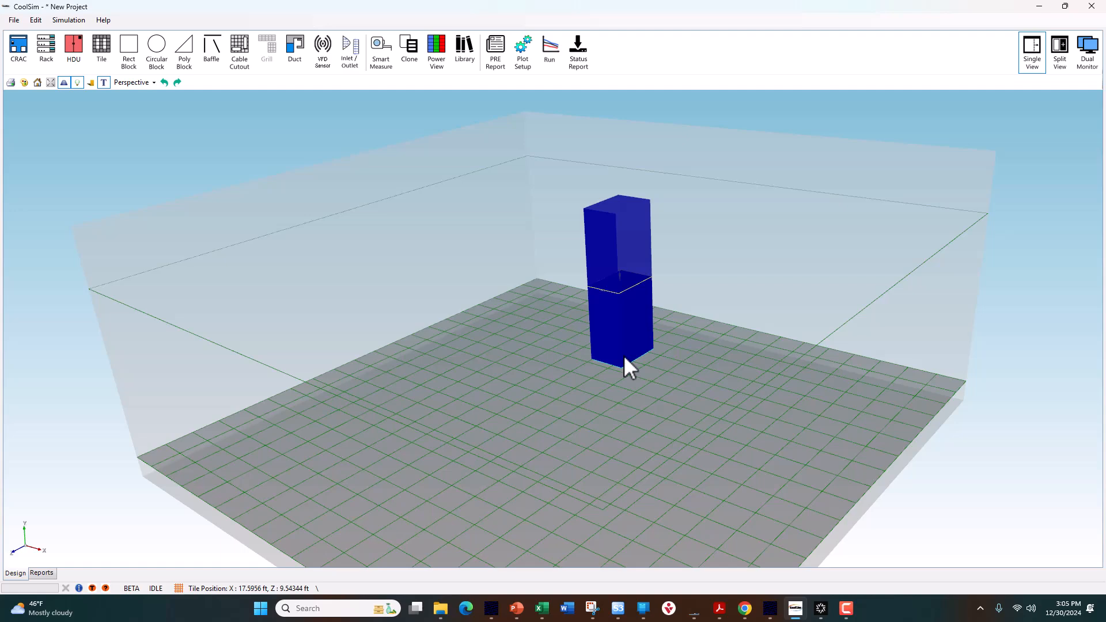
pyautogui.moveTo(578, 395); pyautogui.dragTo(632, 311)
pyautogui.scroll(5, 632, 311)
pyautogui.moveTo(634, 312); pyautogui.dragTo(604, 395, button='middle')
pyautogui.scroll(3, 604, 395)
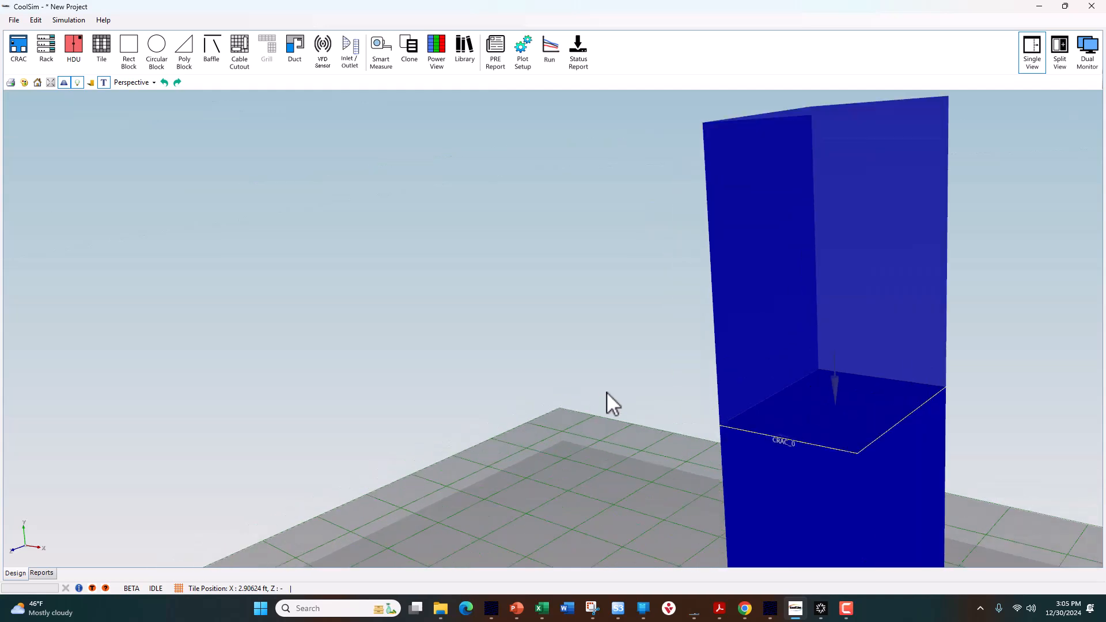
# Examine the CRAC unit from low and raised angles, from close up and with the surrounding room in view.
pyautogui.scroll(3, 520, 372)
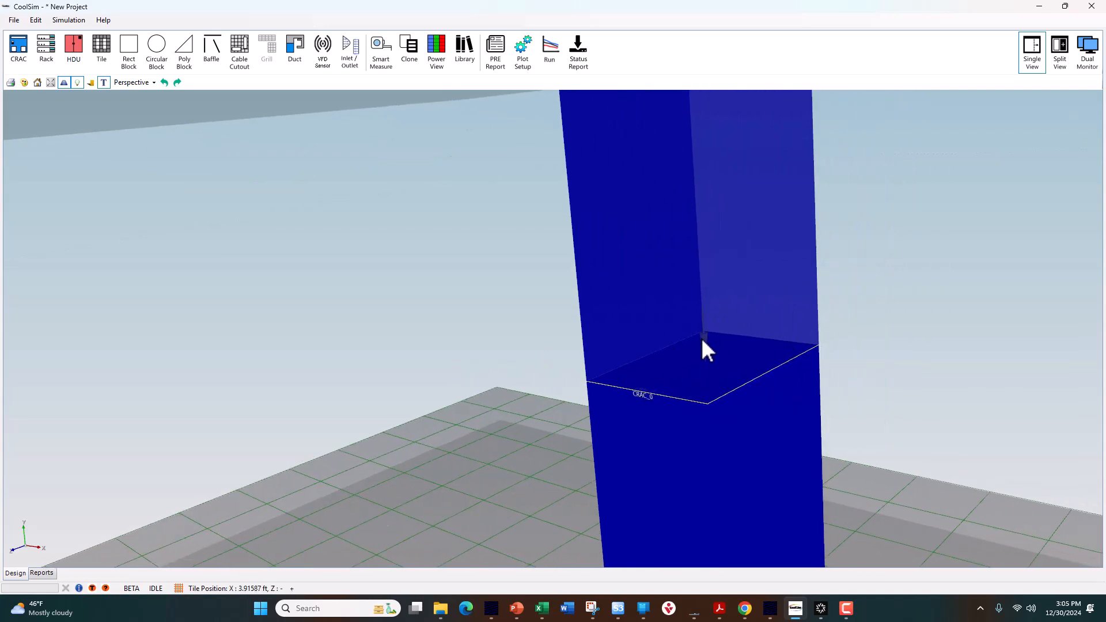
pyautogui.moveTo(796, 428); pyautogui.dragTo(803, 326, button='middle')
pyautogui.moveTo(764, 443); pyautogui.dragTo(681, 417, button='middle')
pyautogui.moveTo(680, 457); pyautogui.dragTo(756, 442, button='middle')
pyautogui.scroll(-7, 630, 409)
pyautogui.scroll(-5, 630, 409)
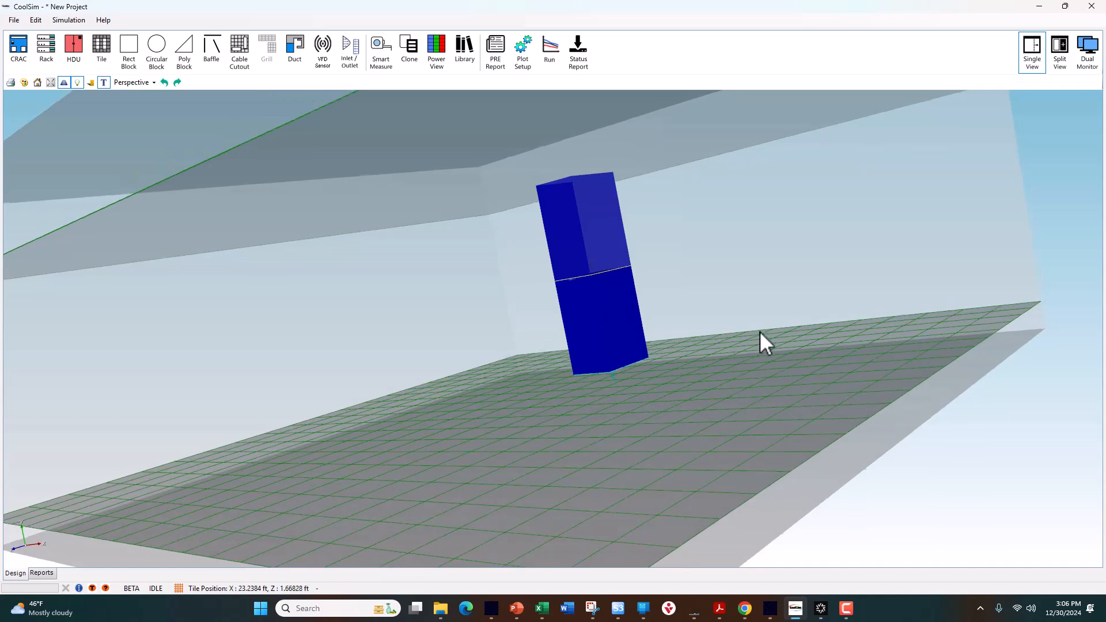
pyautogui.moveTo(759, 331); pyautogui.dragTo(816, 379, button='middle')
pyautogui.moveTo(768, 383); pyautogui.dragTo(821, 426, button='right')
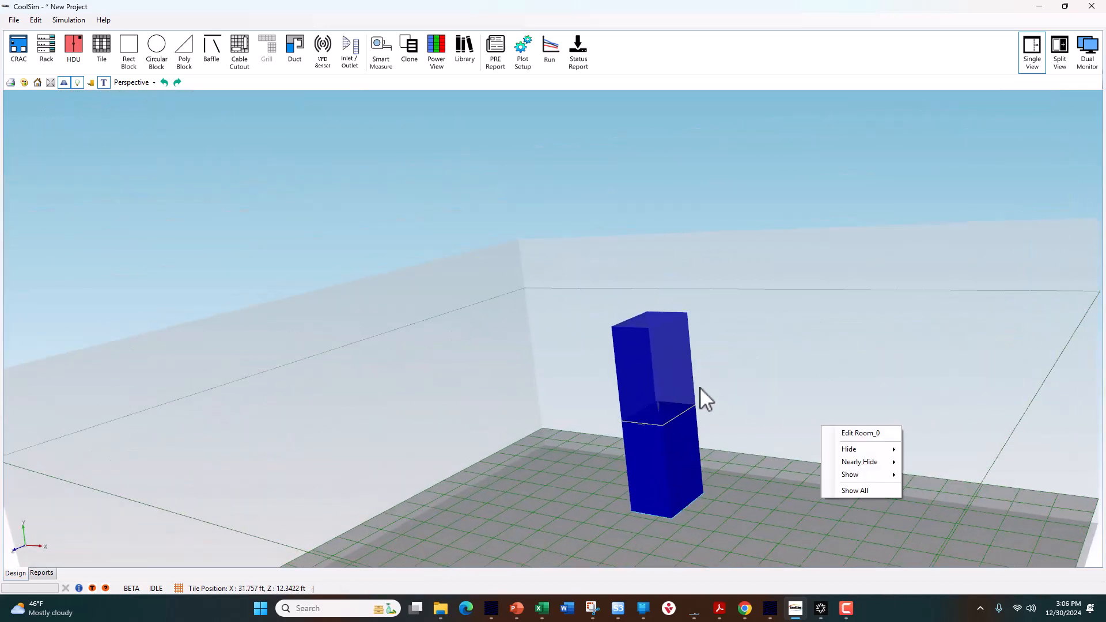
# Open the CRAC unit's properties for editing and set its flow direction to Front Flow.
pyautogui.click(642, 388)
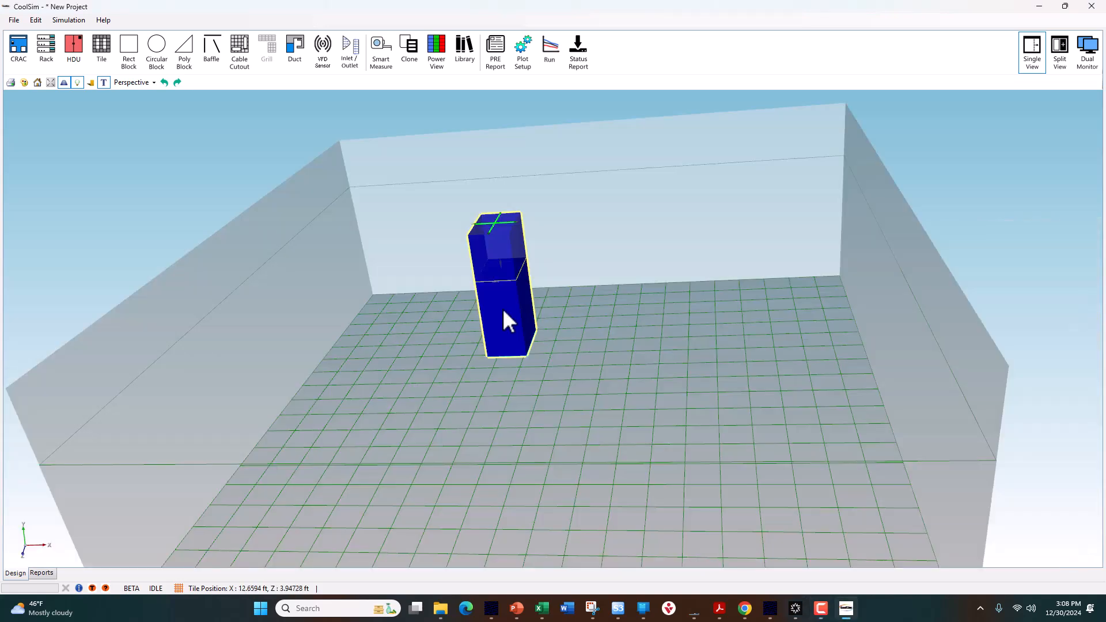
pyautogui.doubleClick(503, 312)
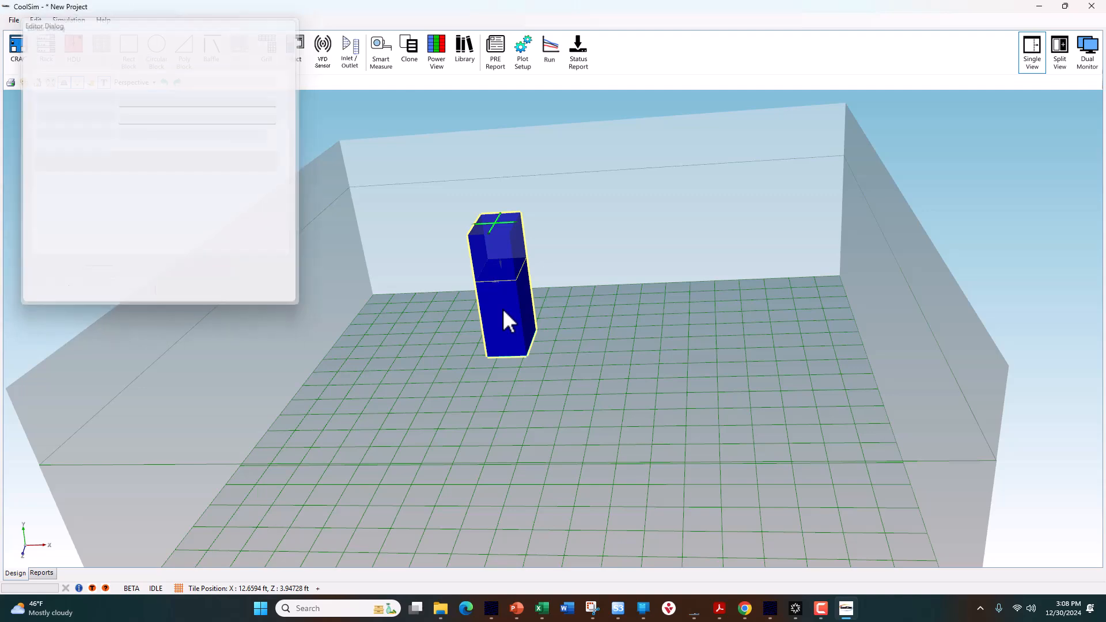
pyautogui.moveTo(159, 33); pyautogui.dragTo(746, 117)
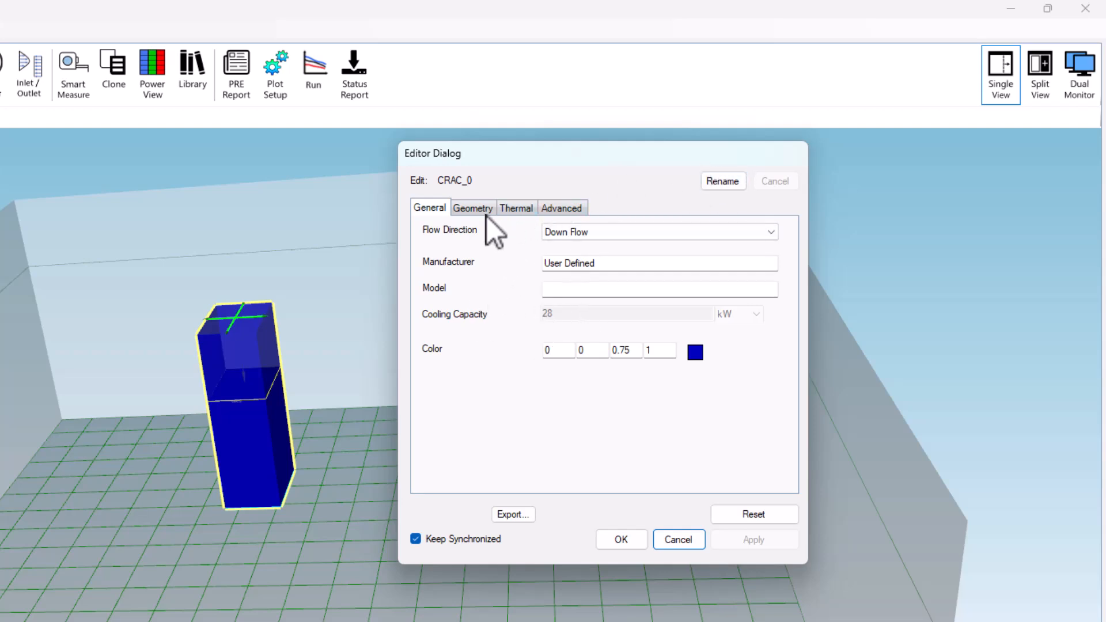
pyautogui.click(551, 233)
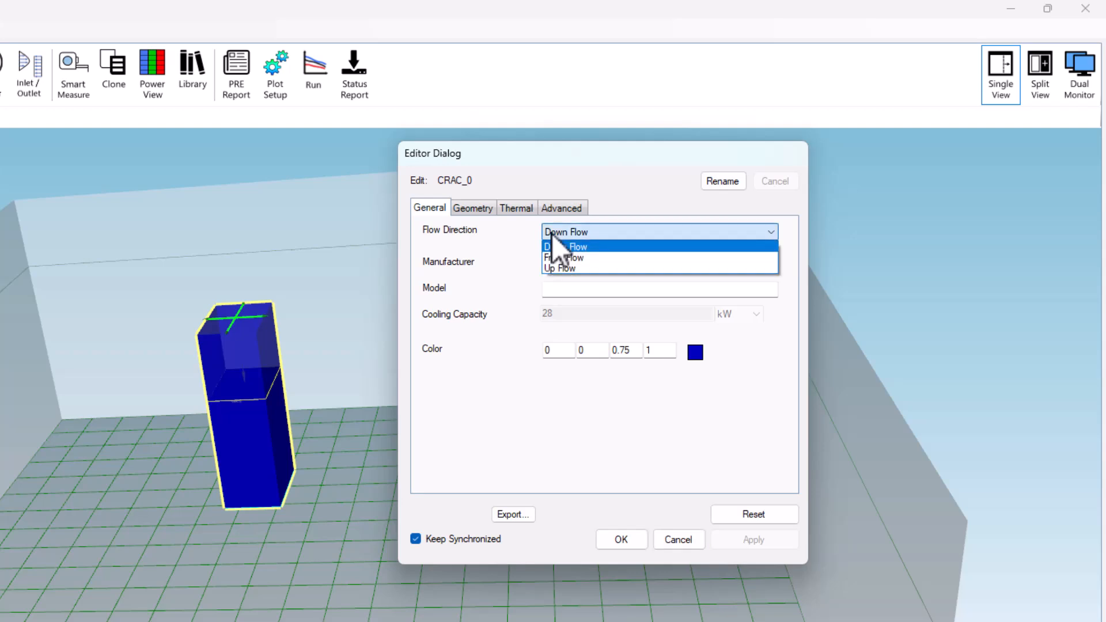
pyautogui.click(554, 258)
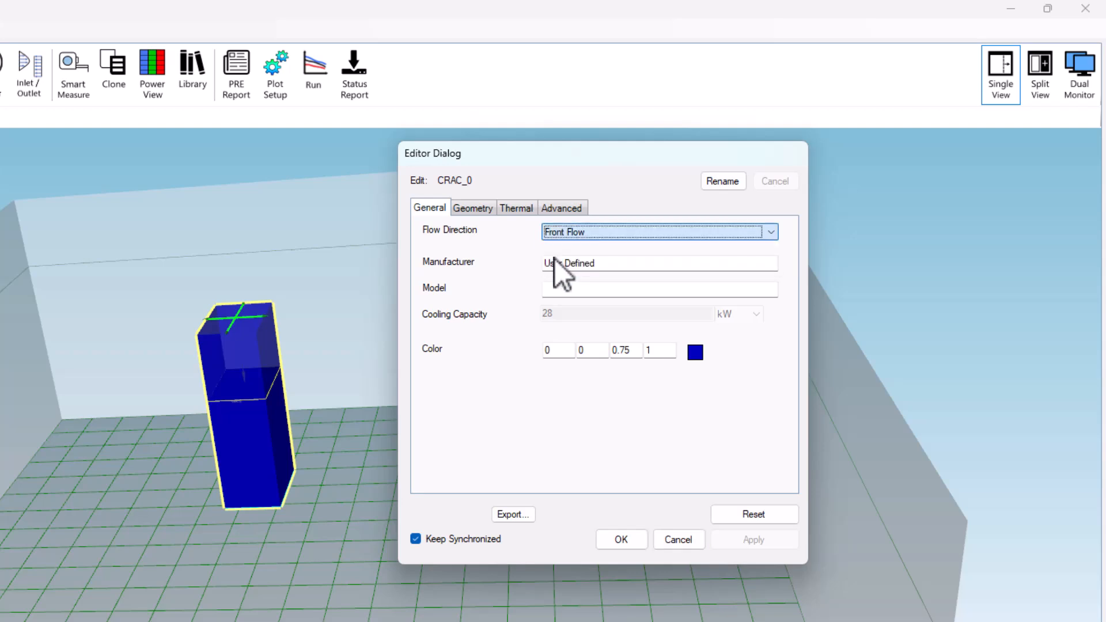
pyautogui.moveTo(340, 518); pyautogui.dragTo(256, 486)
pyautogui.scroll(3, 253, 484)
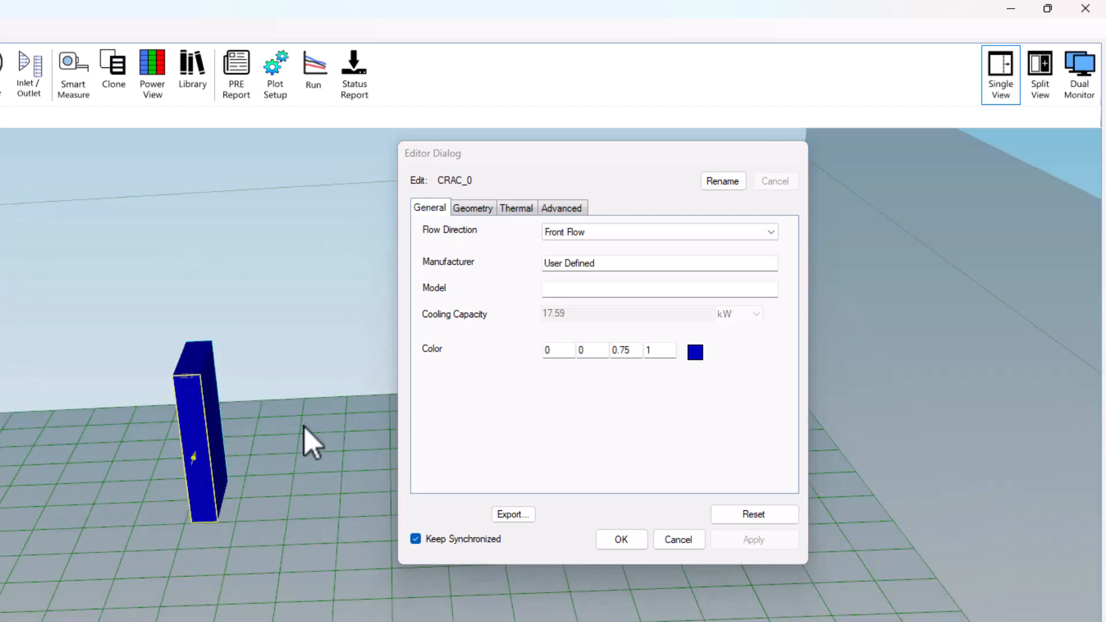
pyautogui.moveTo(306, 437); pyautogui.dragTo(175, 427)
# Review the CRAC unit's geometry settings, including the supply inputs, return inputs and plenum extension.
pyautogui.click(470, 208)
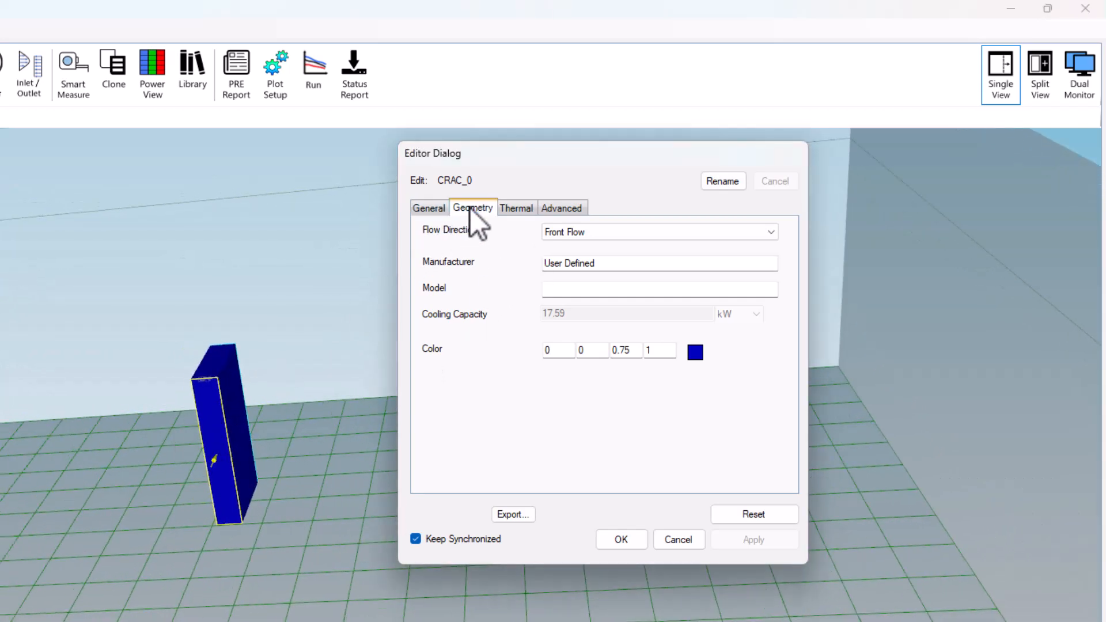
pyautogui.scroll(-5, 514, 271)
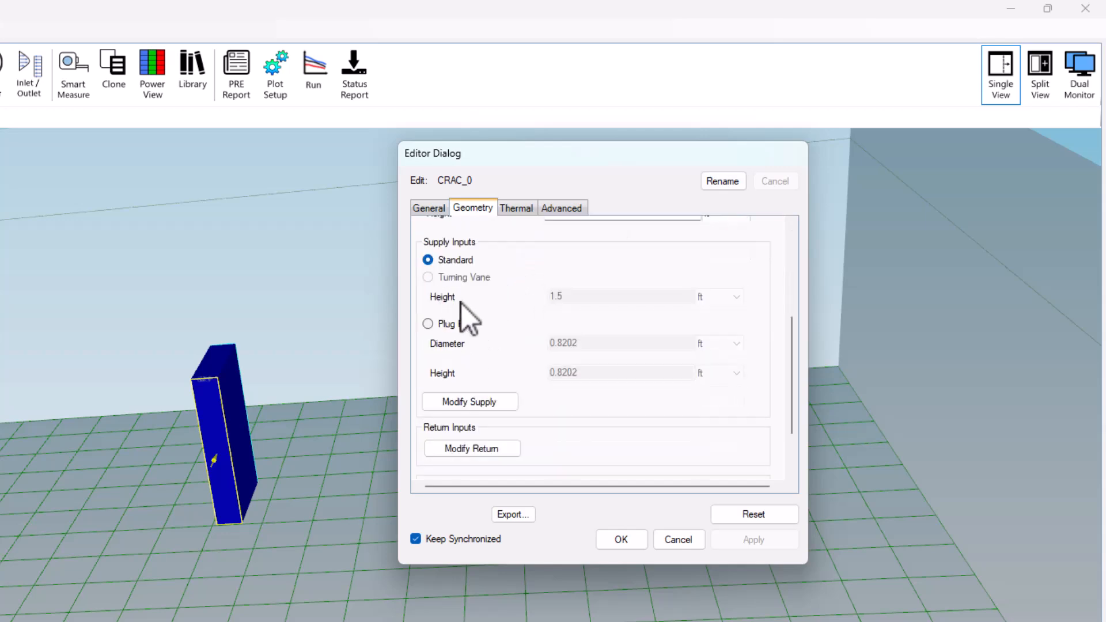
pyautogui.scroll(-2, 449, 337)
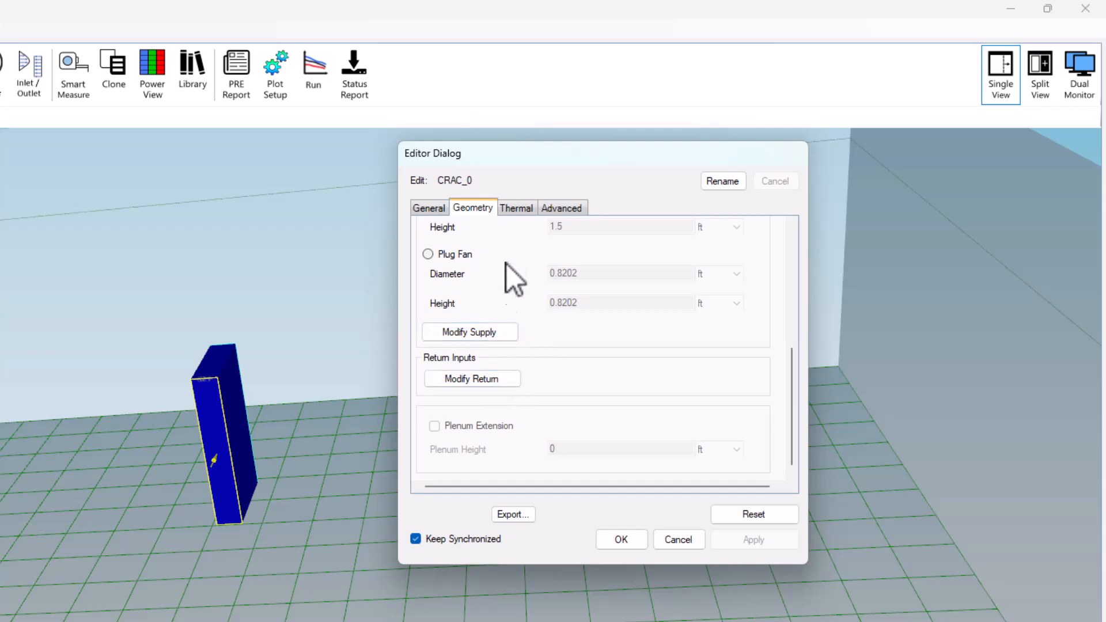
# Keep Supply Temperature as the CRAC unit's cooling method and set the supply temperature to 65 F.
pyautogui.click(520, 211)
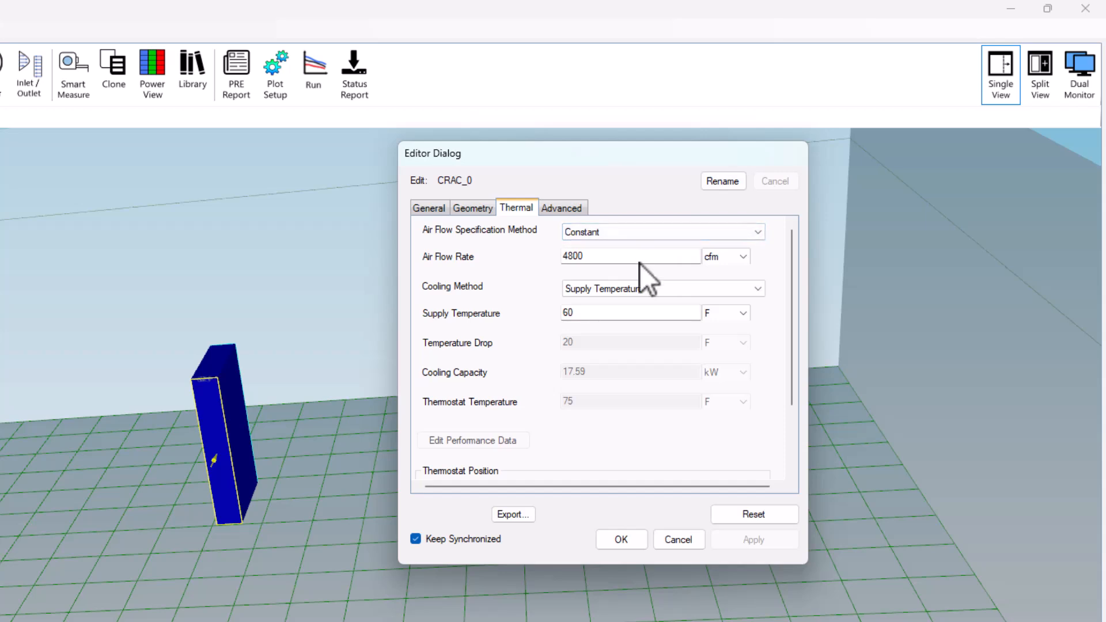
pyautogui.click(632, 291)
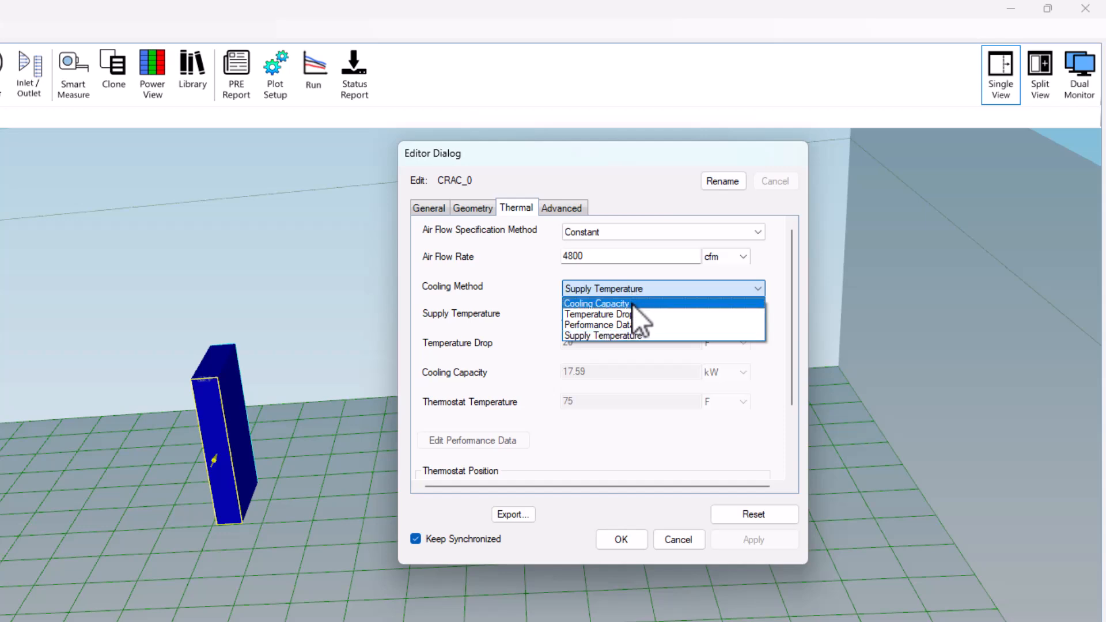
pyautogui.click(492, 312)
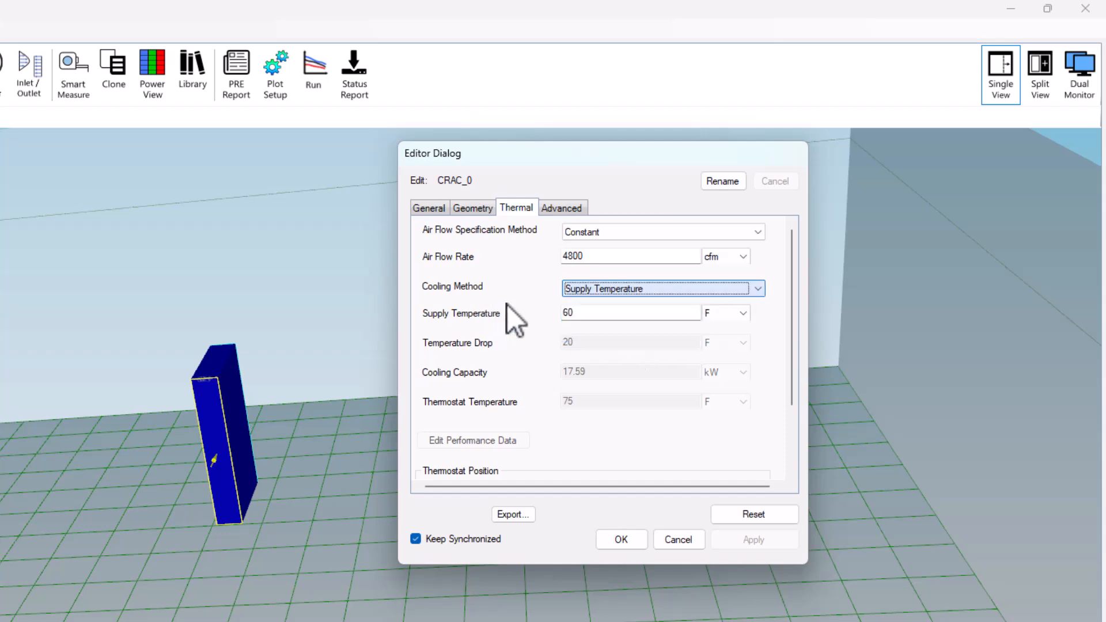
pyautogui.doubleClick(587, 317)
pyautogui.write('65')
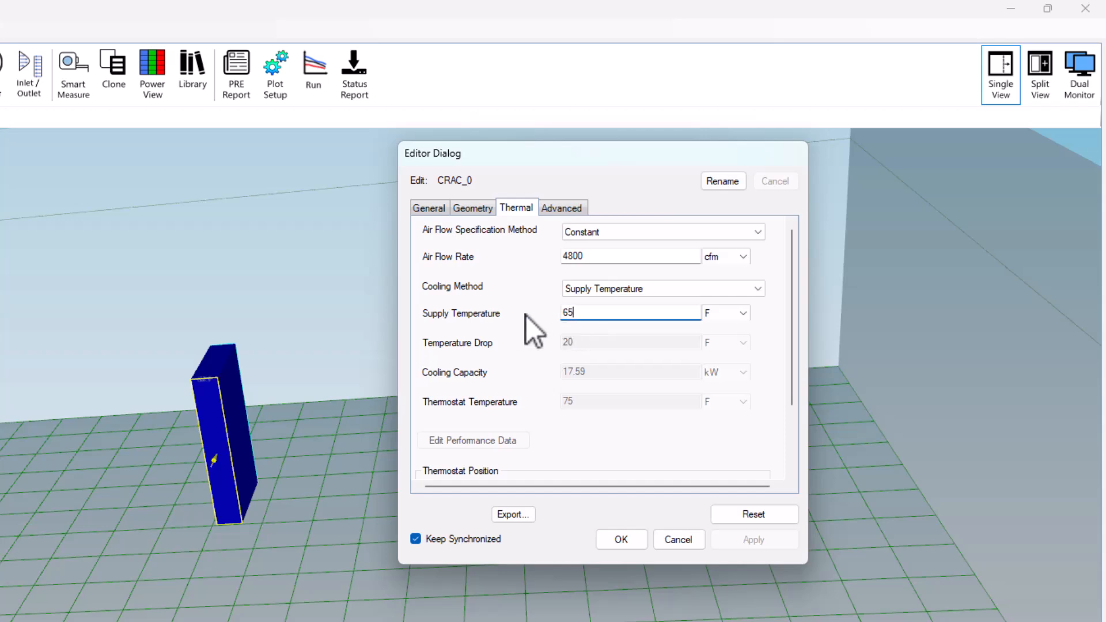
pyautogui.press('Return')
# Set the CRAC status to Fan Only and accept the unit's edited properties.
pyautogui.scroll(-3, 524, 438)
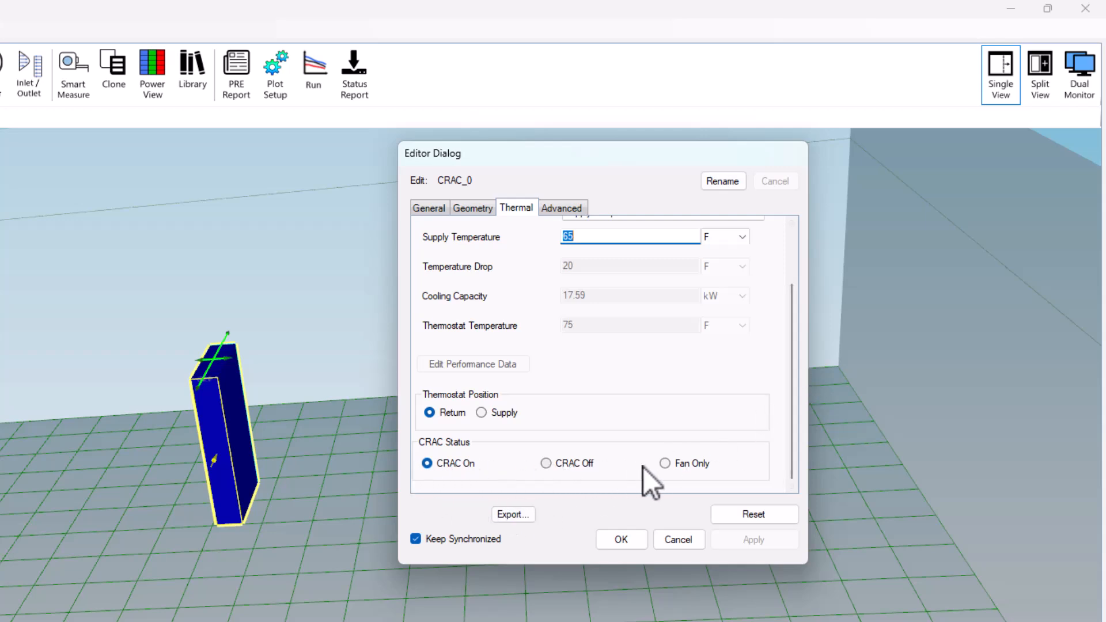
pyautogui.click(666, 464)
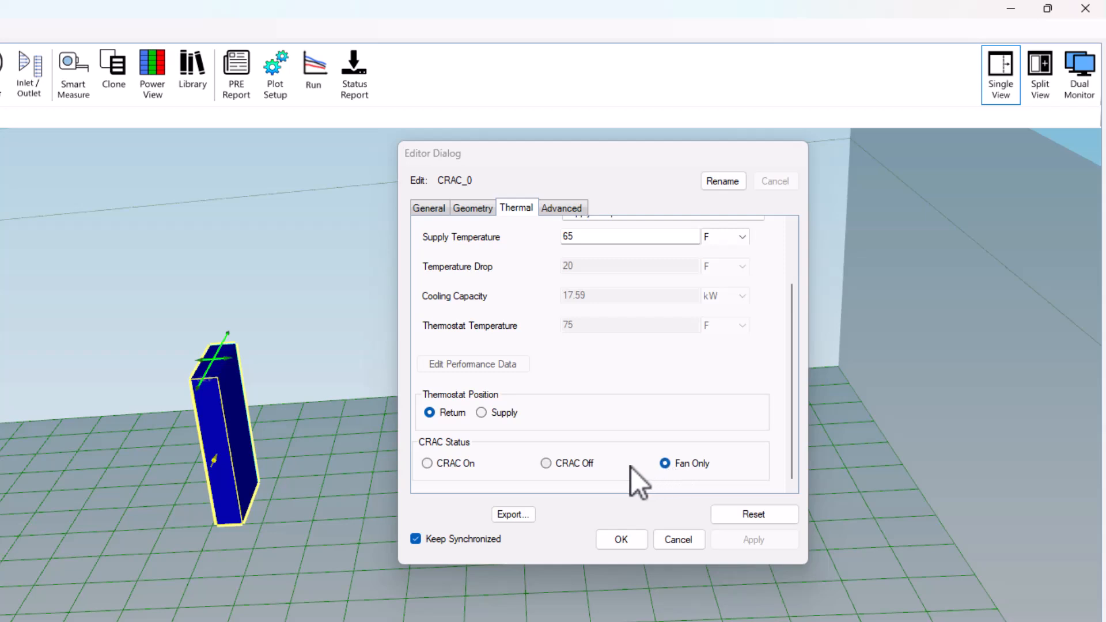
pyautogui.scroll(2, 603, 323)
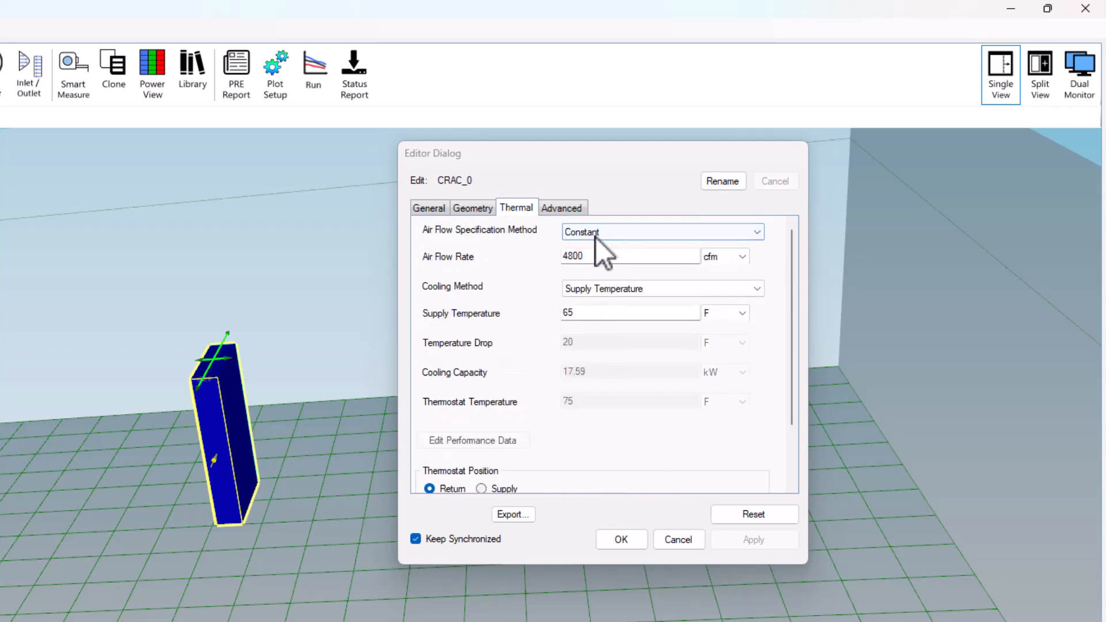
pyautogui.click(632, 545)
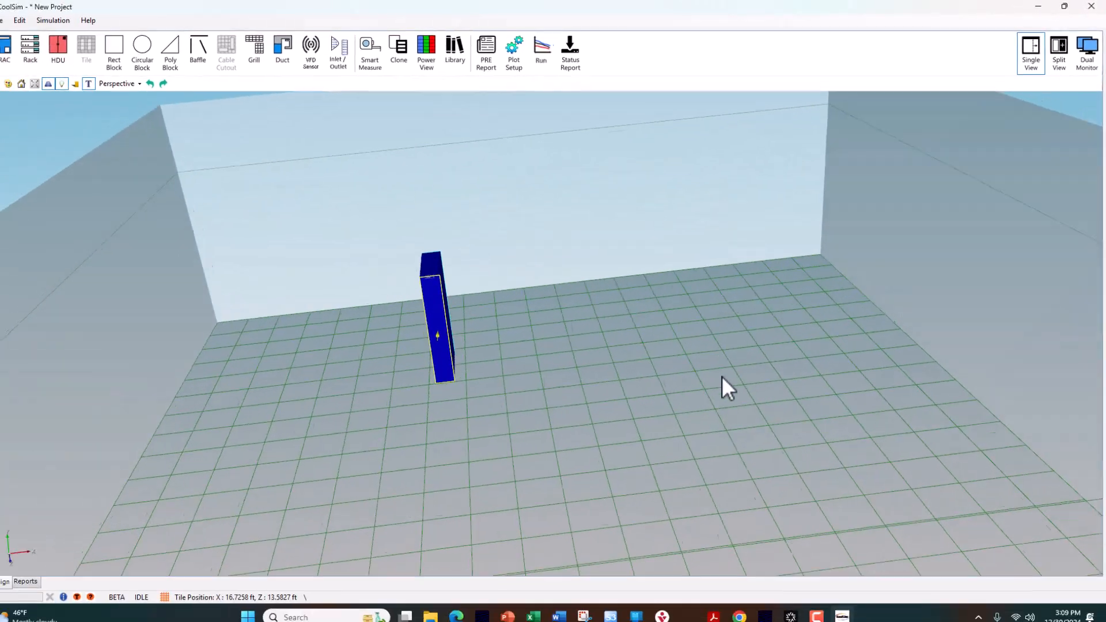
# Add a rack row on the open floor beside the CRAC unit, starting at about X 20 ft, Z 18 ft.
pyautogui.moveTo(739, 371); pyautogui.dragTo(529, 369, button='middle')
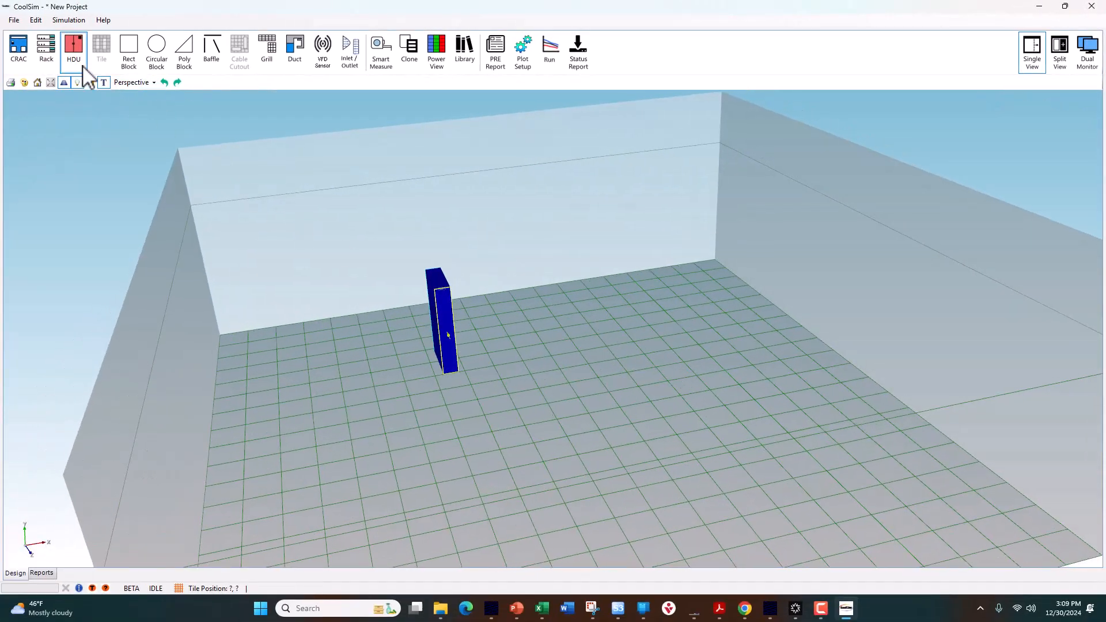
pyautogui.moveTo(50, 57); pyautogui.dragTo(658, 406)
pyautogui.moveTo(658, 405); pyautogui.dragTo(721, 403, button='middle')
pyautogui.scroll(5, 717, 401)
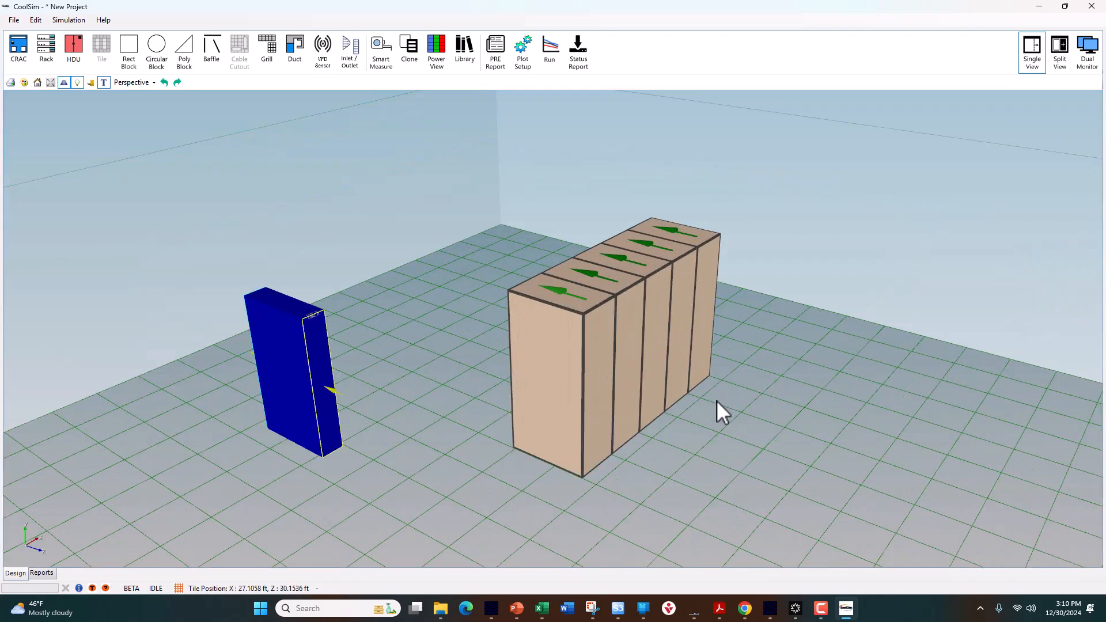
pyautogui.moveTo(547, 399); pyautogui.dragTo(371, 388, button='middle')
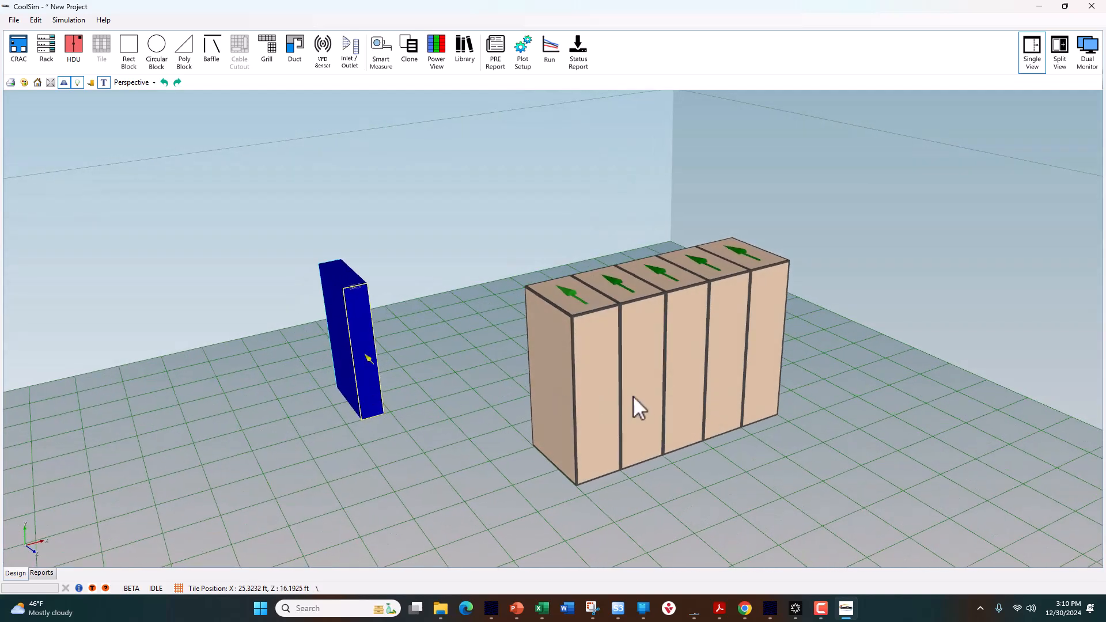
pyautogui.scroll(3, 635, 396)
pyautogui.scroll(-2, 658, 393)
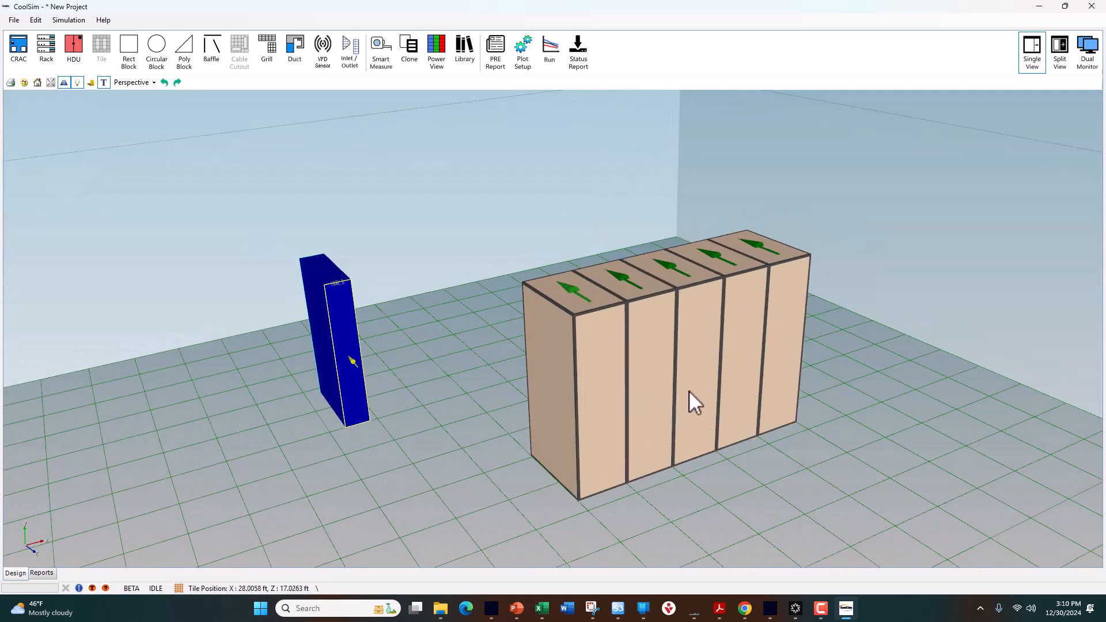
# Open the rack row's properties for editing and set the number of racks to 1.
pyautogui.click(689, 391)
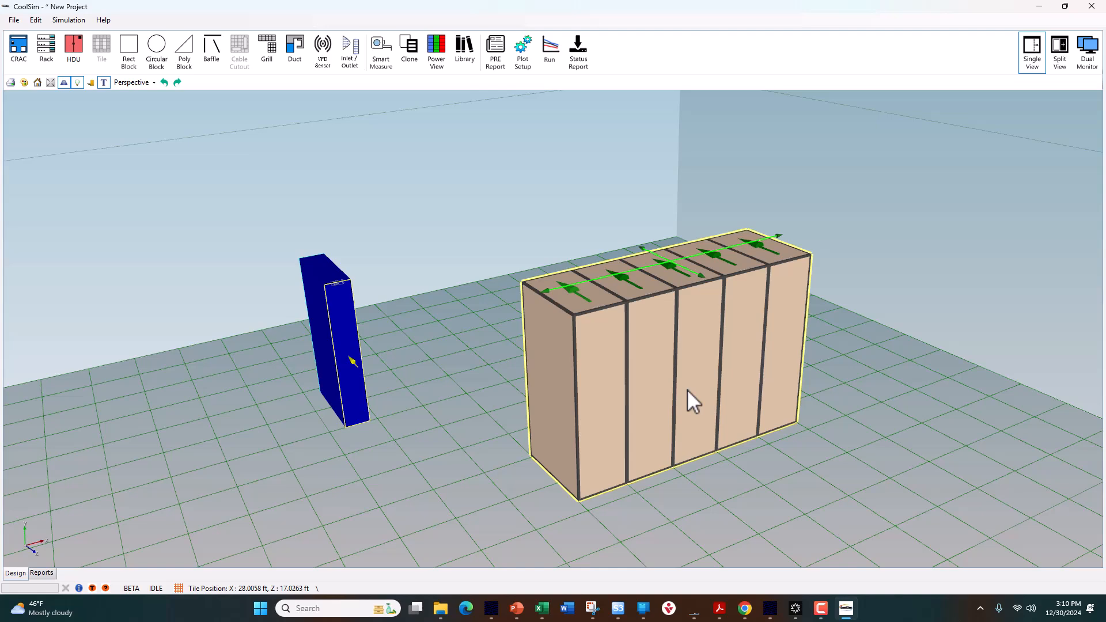
pyautogui.doubleClick(687, 391)
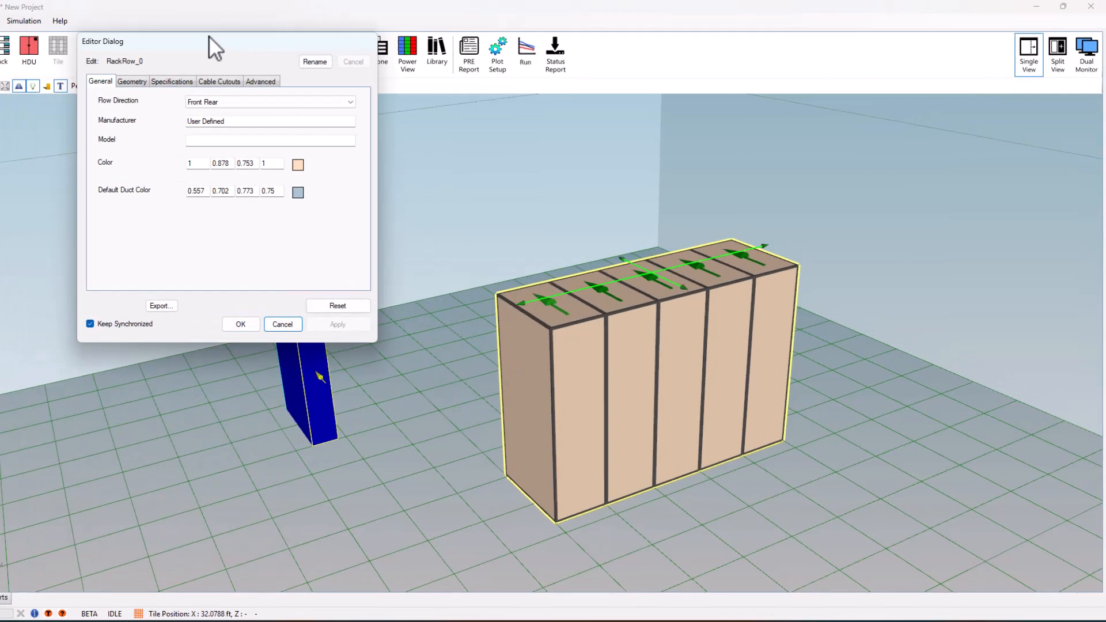
pyautogui.moveTo(209, 36); pyautogui.dragTo(824, 75)
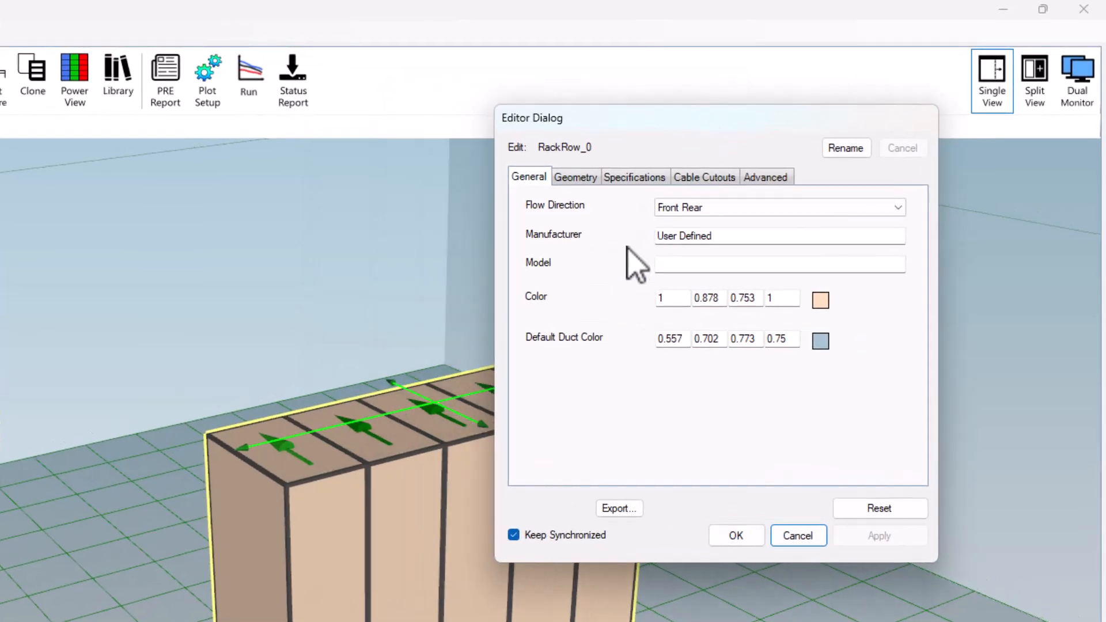
pyautogui.click(575, 178)
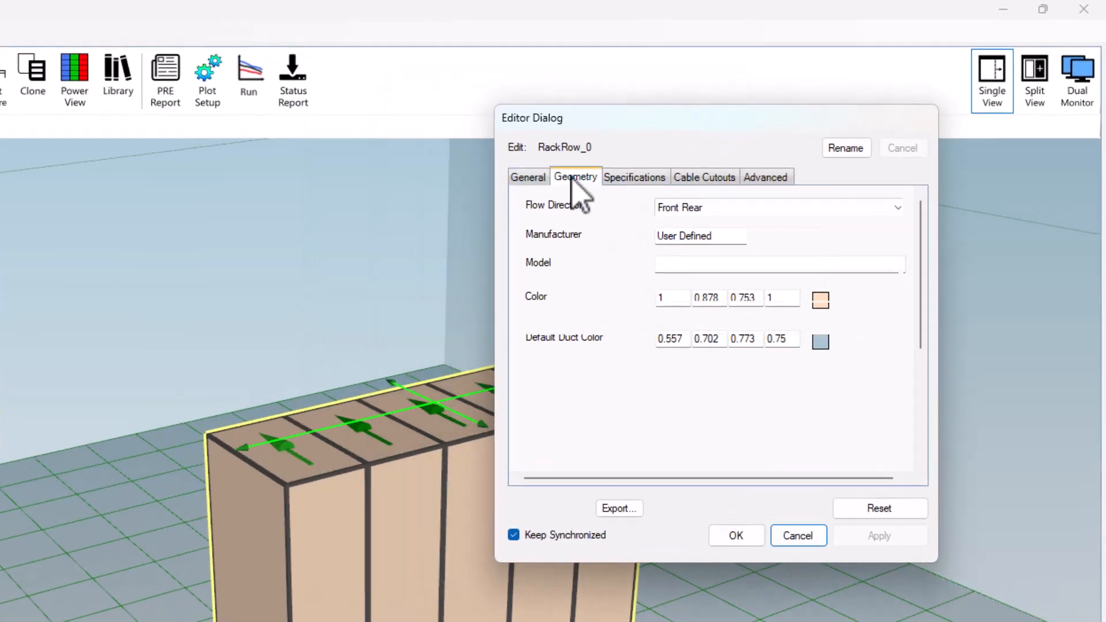
pyautogui.doubleClick(674, 211)
pyautogui.write('1')
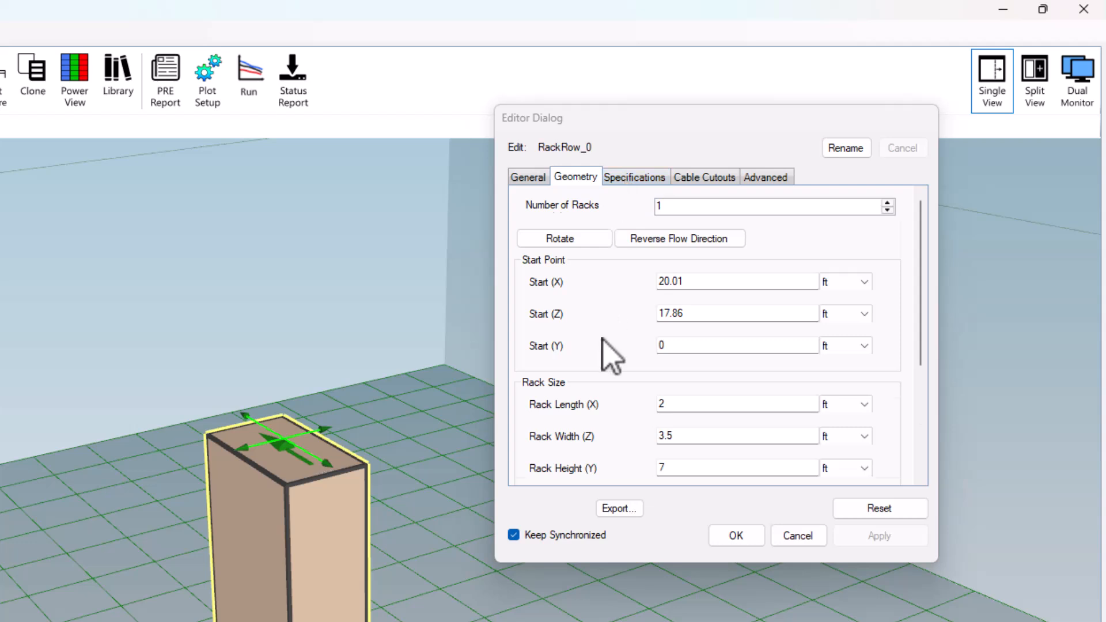
# Review the rack row's size and exhaust duct settings and the available flow direction options.
pyautogui.scroll(-3, 605, 360)
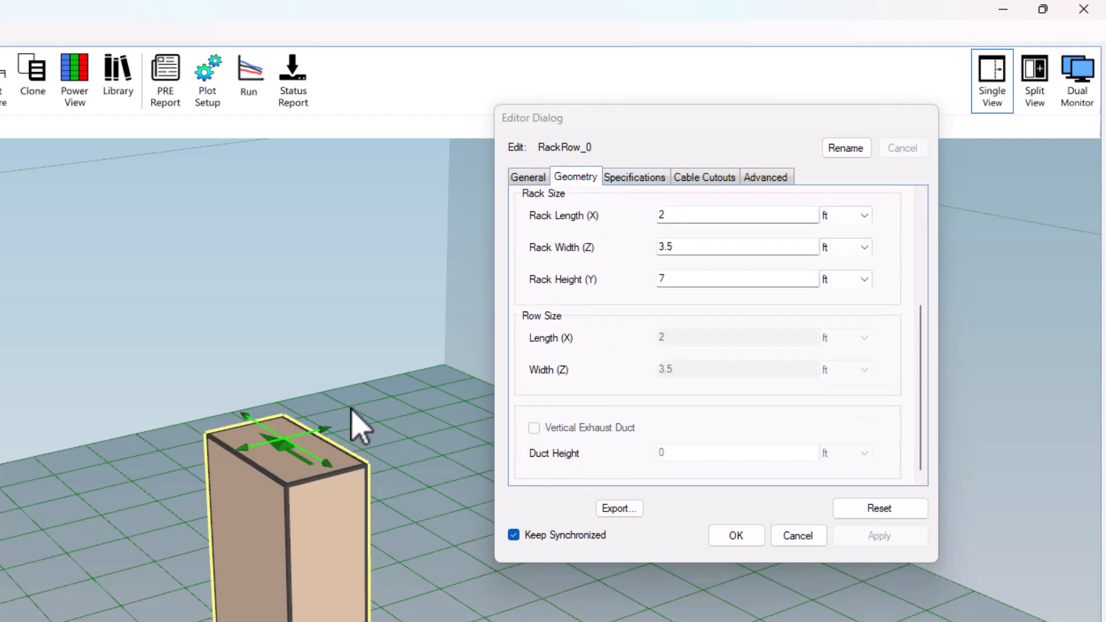
pyautogui.scroll(3, 593, 395)
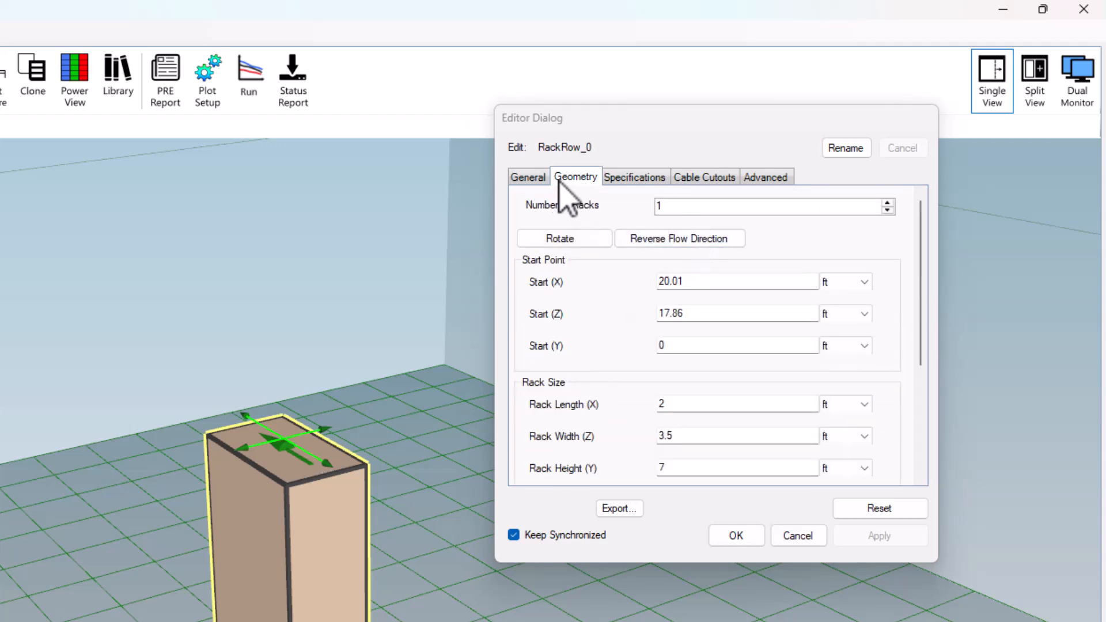
pyautogui.click(528, 177)
pyautogui.click(690, 208)
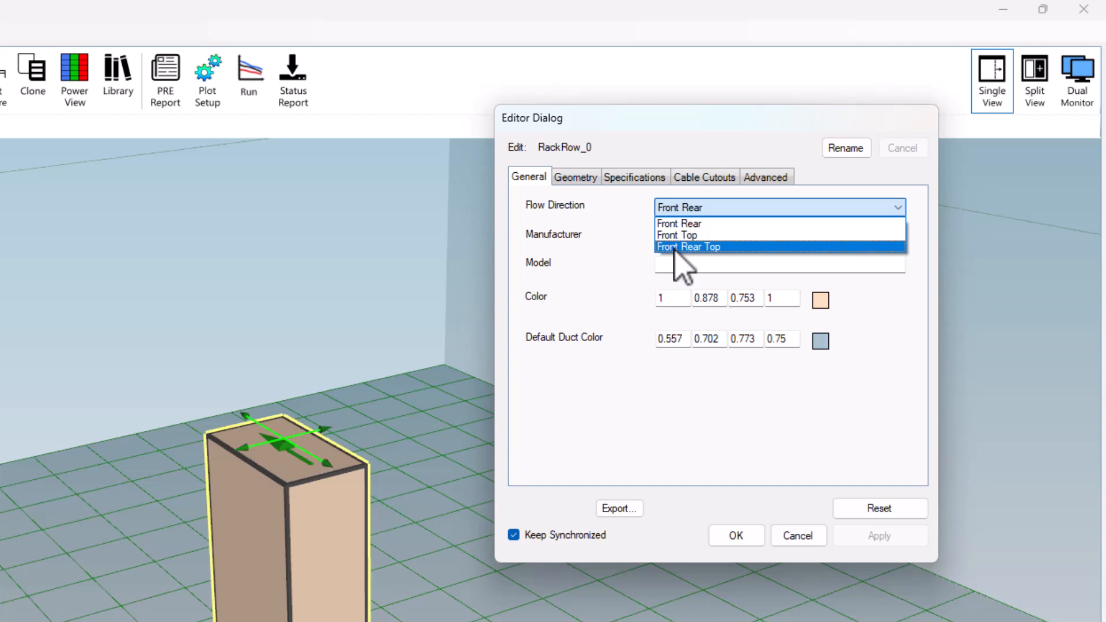
pyautogui.click(612, 279)
# Enable individual rack specification for the rack row and open its Rack Builder table.
pyautogui.click(617, 179)
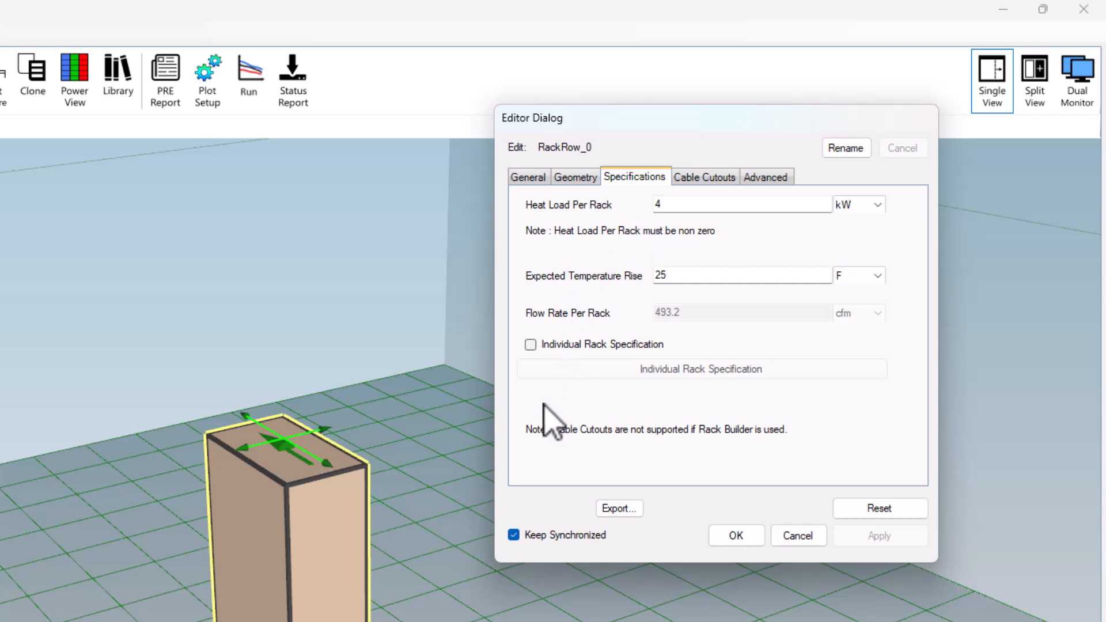
pyautogui.click(532, 345)
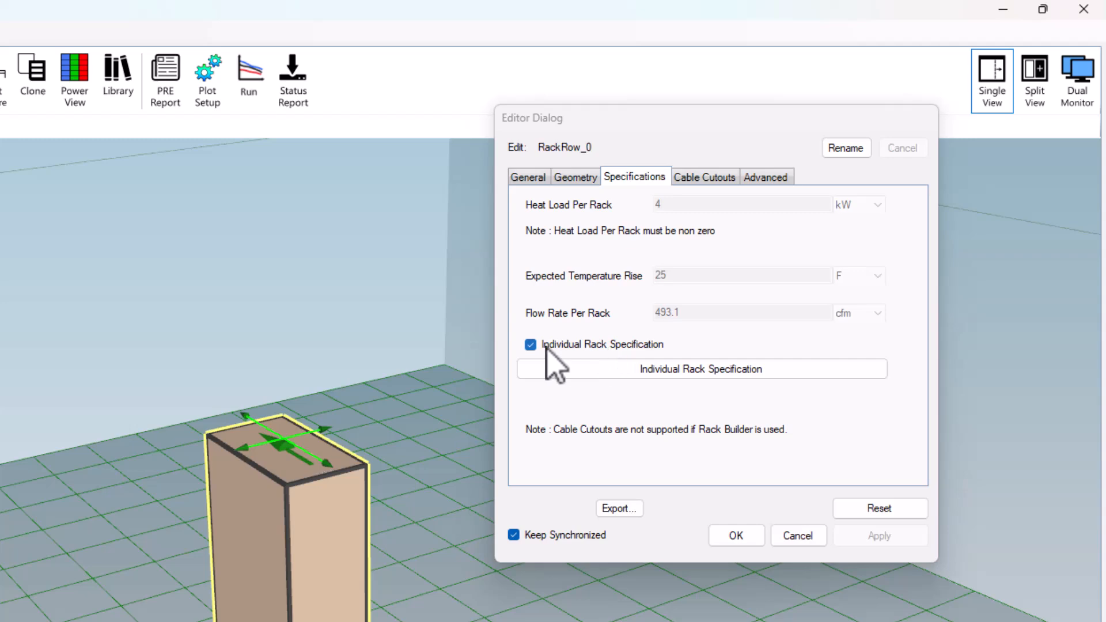
pyautogui.click(636, 368)
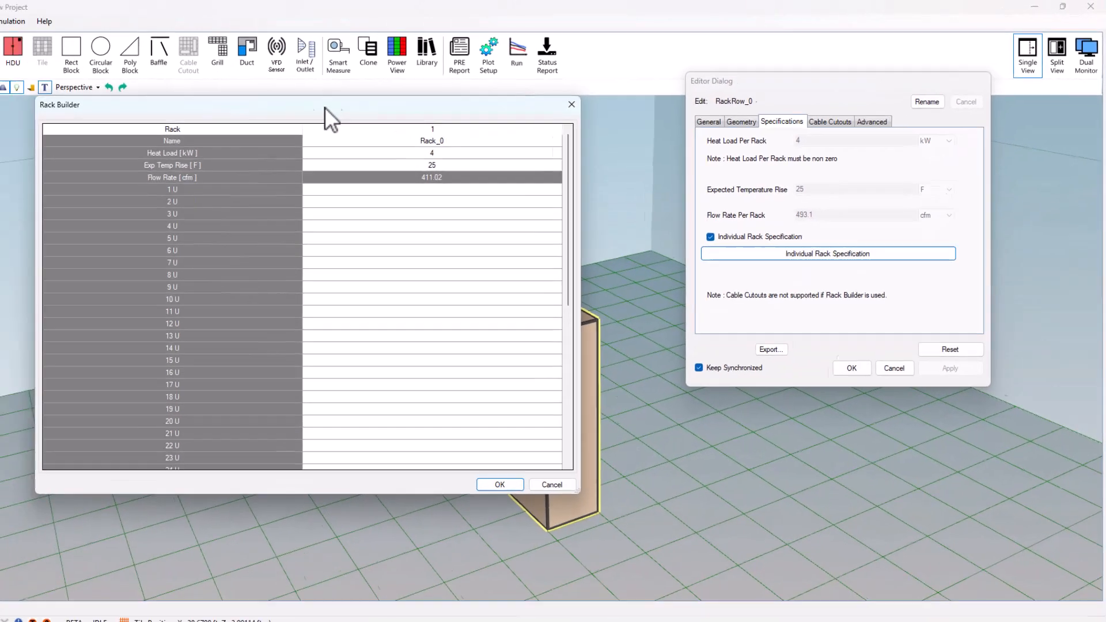
# Review the rack unit slots from 1 U to 48 U in the Rack Builder table.
pyautogui.moveTo(325, 108); pyautogui.dragTo(811, 75)
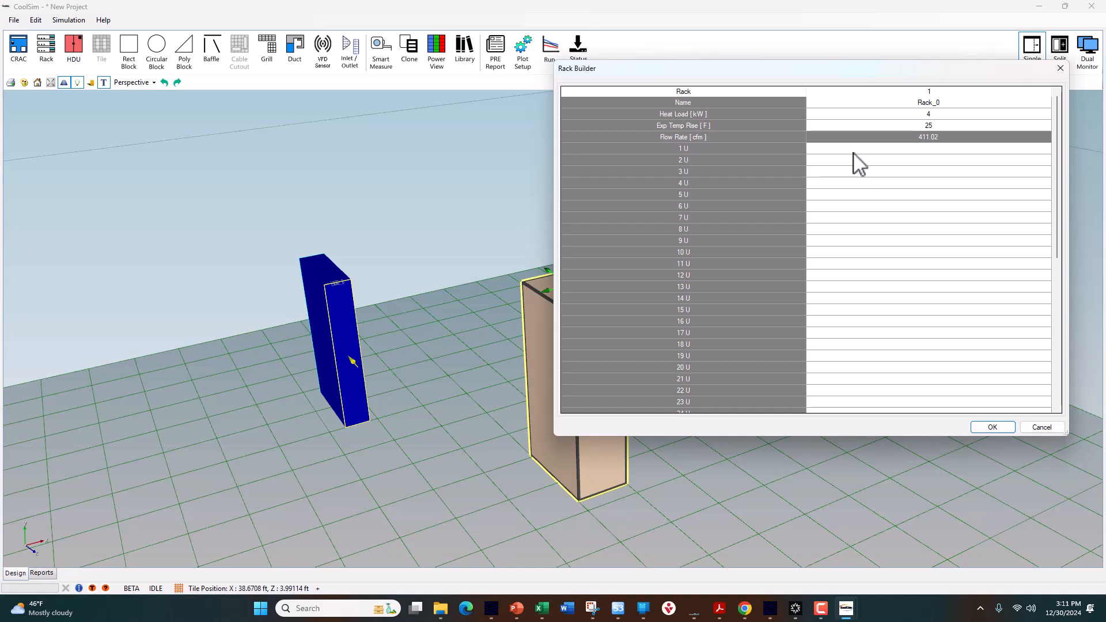
pyautogui.scroll(-8, 856, 300)
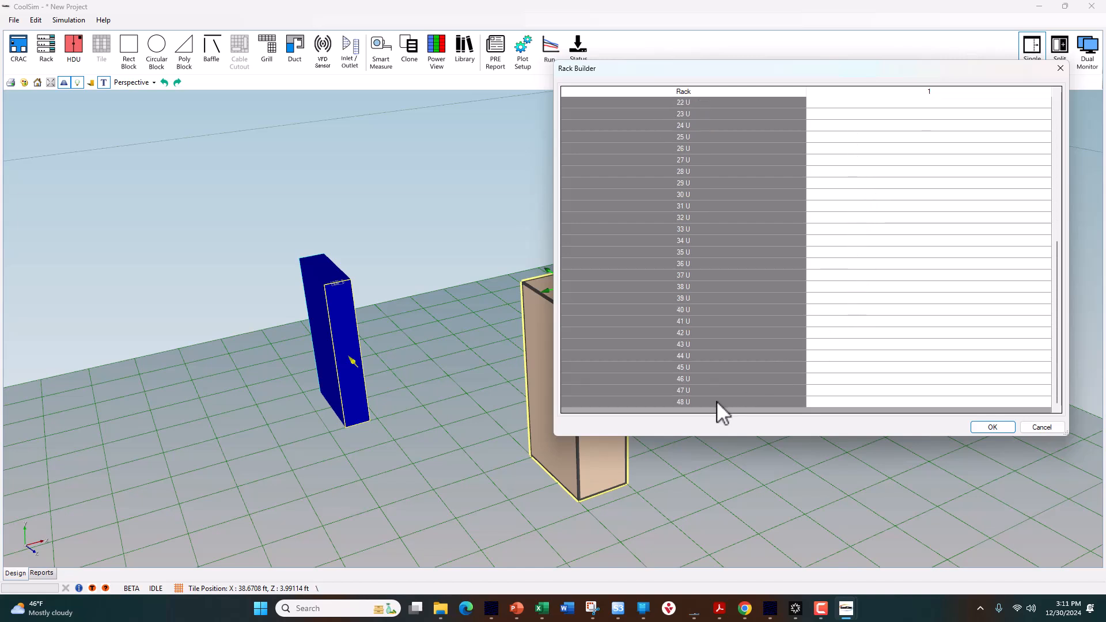
pyautogui.scroll(5, 953, 378)
pyautogui.scroll(4, 956, 377)
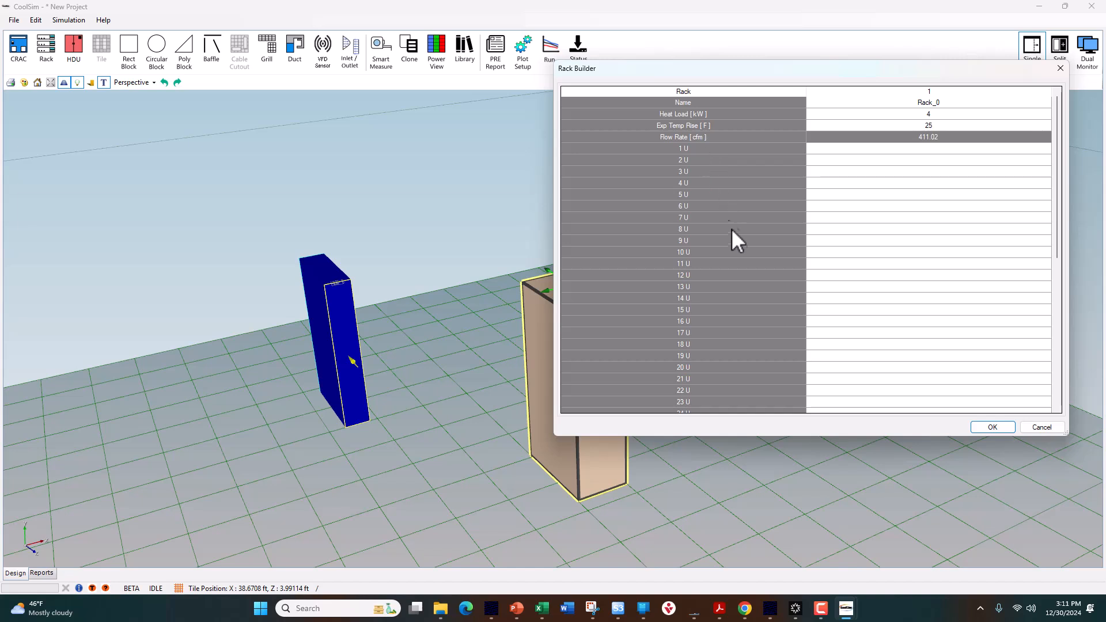
pyautogui.scroll(-9, 729, 239)
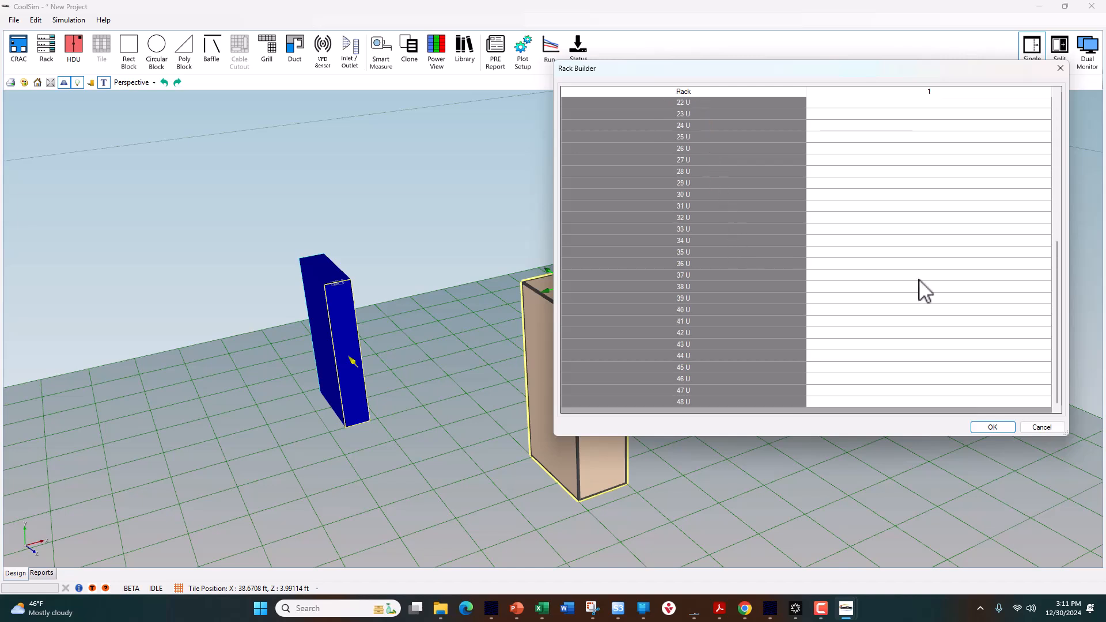
pyautogui.scroll(7, 922, 290)
pyautogui.scroll(1, 921, 289)
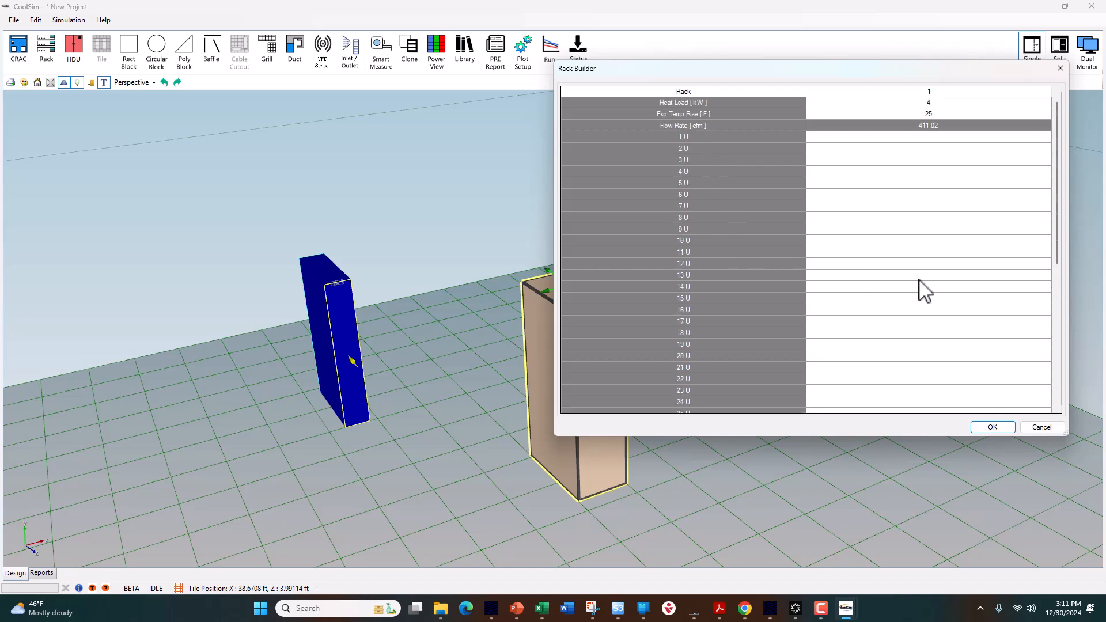
# Add a server across slots 10 U to 14 U of the rack with a heat load of 2 kW.
pyautogui.moveTo(888, 241); pyautogui.dragTo(893, 291)
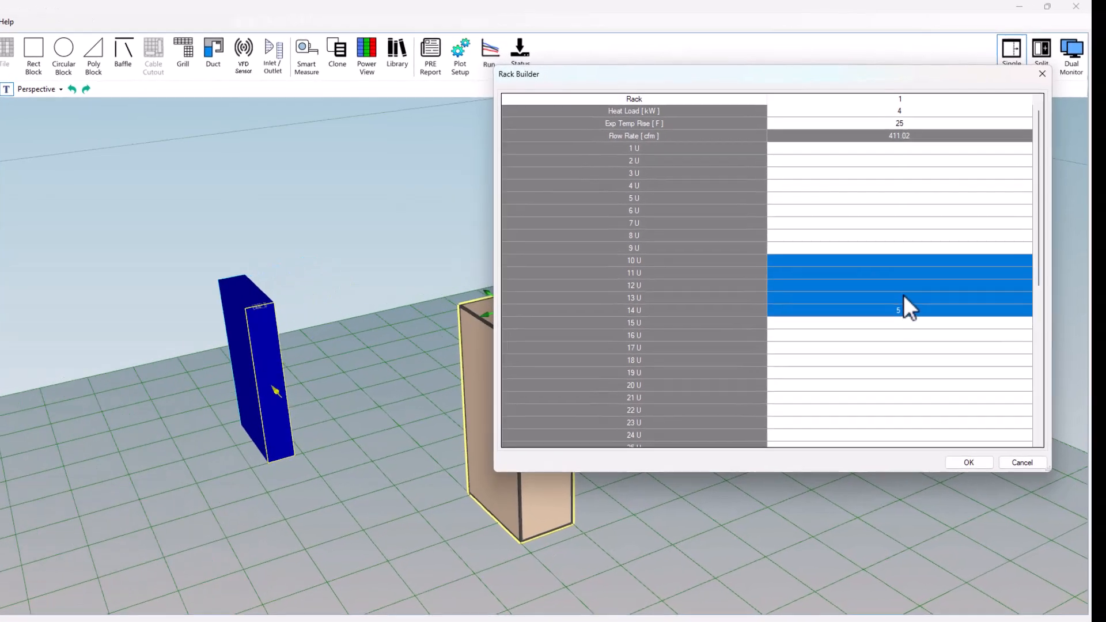
pyautogui.rightClick(931, 270)
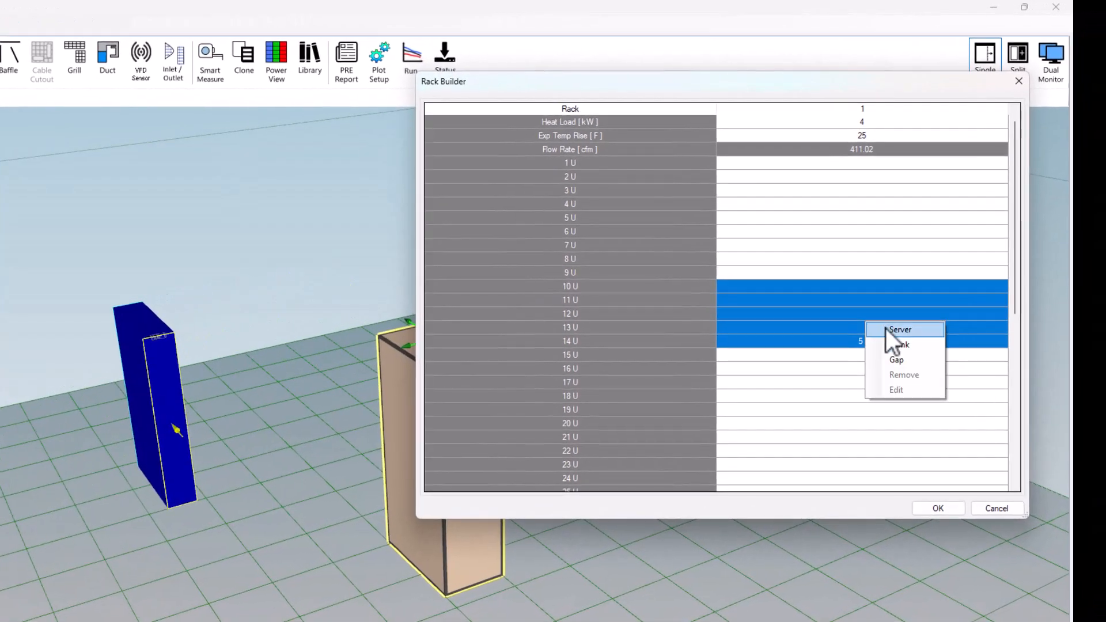
pyautogui.click(887, 329)
pyautogui.moveTo(16, 142); pyautogui.dragTo(644, 140)
pyautogui.press('Tab')
pyautogui.write('2')
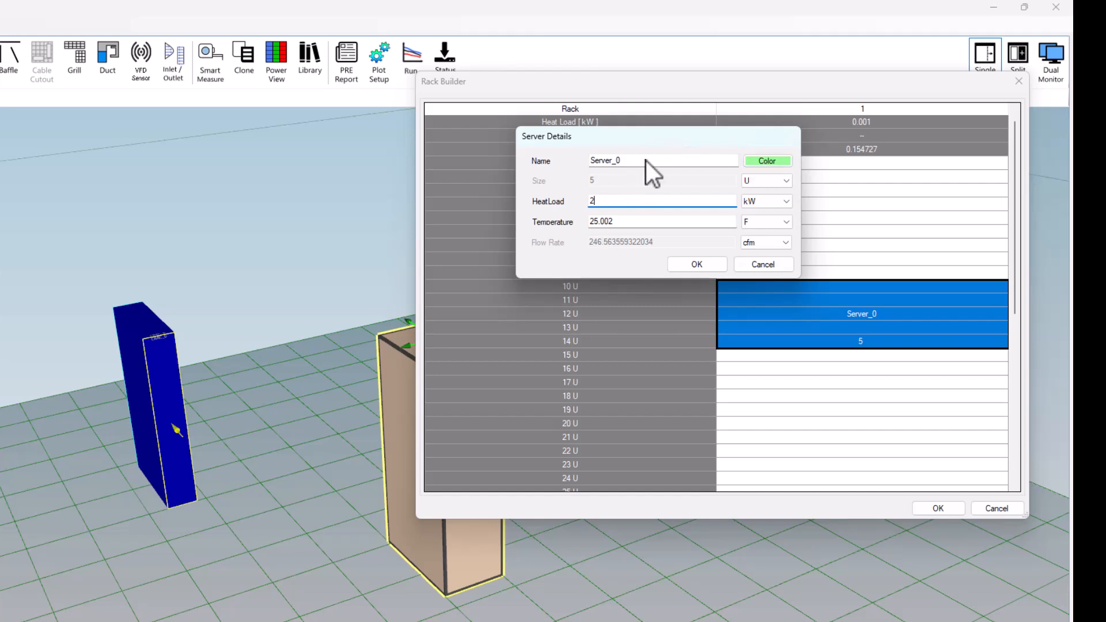
pyautogui.click(697, 264)
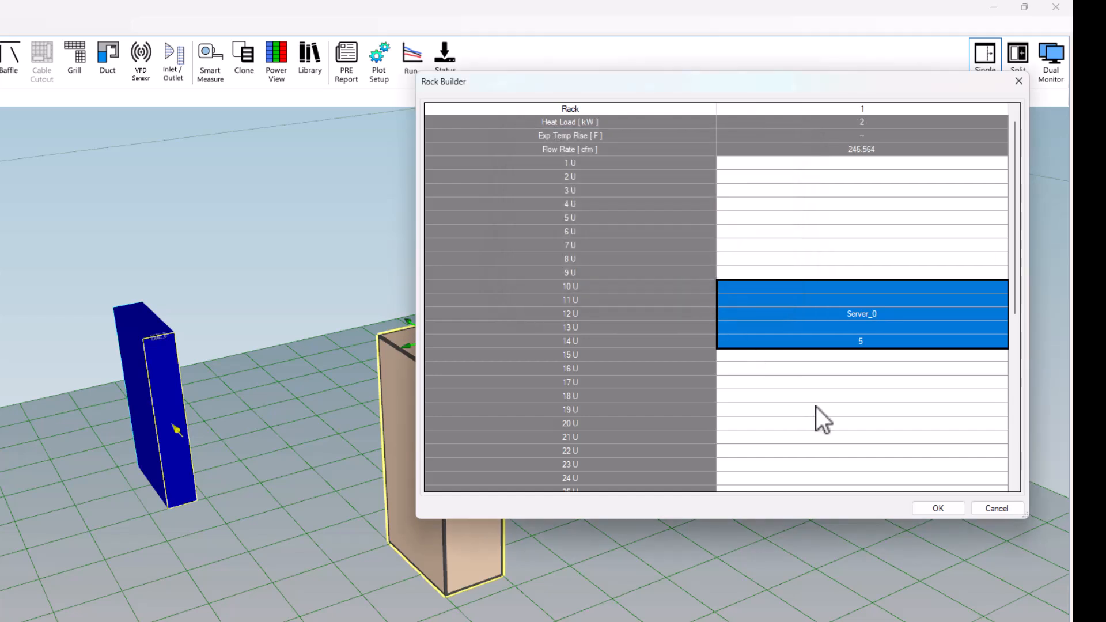
# Add a second server across slots 37 U to 41 U of the rack with a heat load of 2 kW.
pyautogui.scroll(-7, 825, 403)
pyautogui.moveTo(806, 368); pyautogui.dragTo(803, 425)
pyautogui.rightClick(801, 407)
pyautogui.click(835, 415)
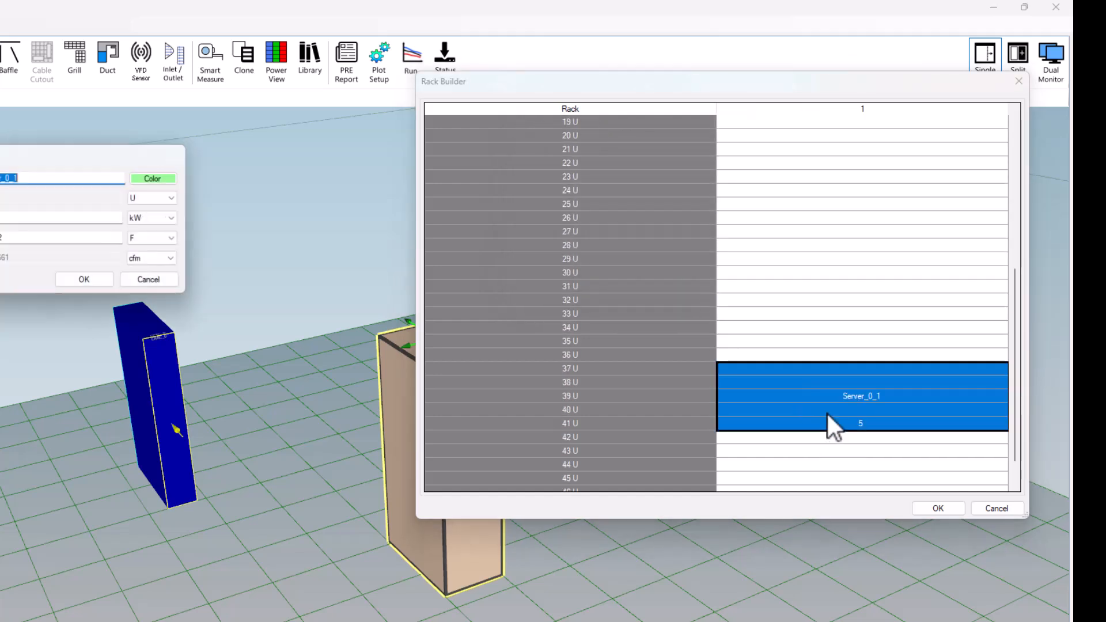
pyautogui.moveTo(8, 157); pyautogui.dragTo(764, 148)
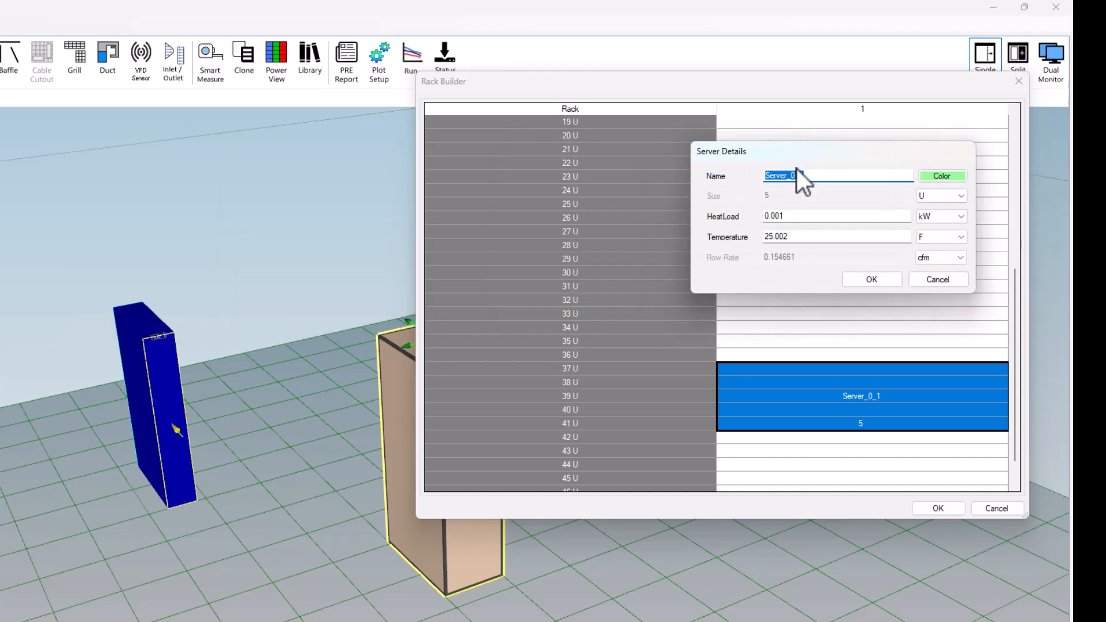
pyautogui.doubleClick(784, 217)
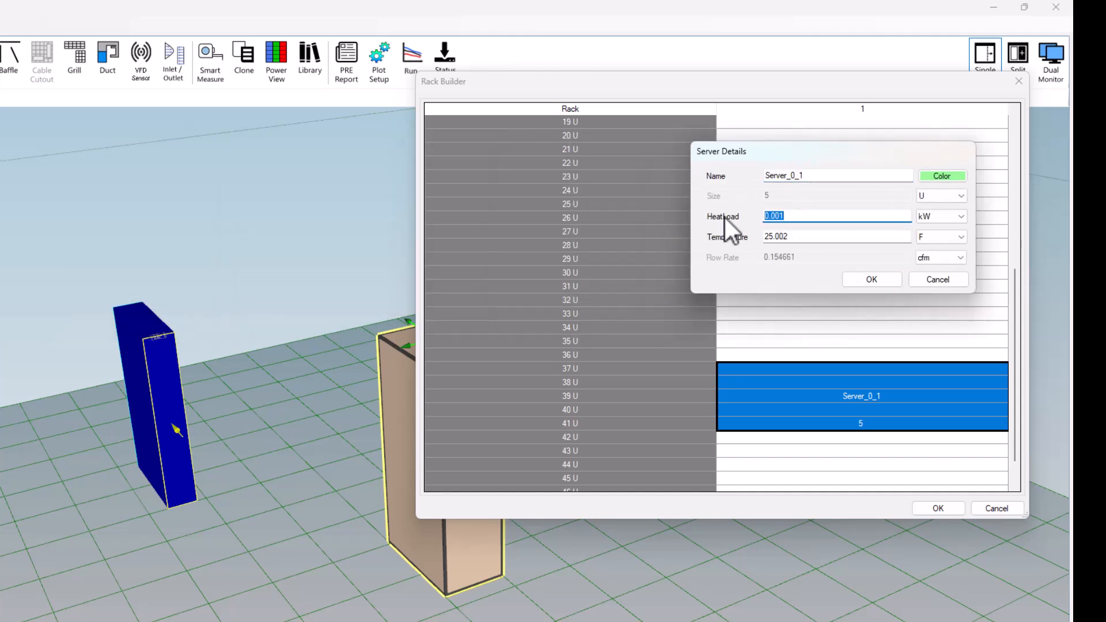
pyautogui.write('3')
pyautogui.press('BackSpace')
pyautogui.write('2')
pyautogui.click(872, 279)
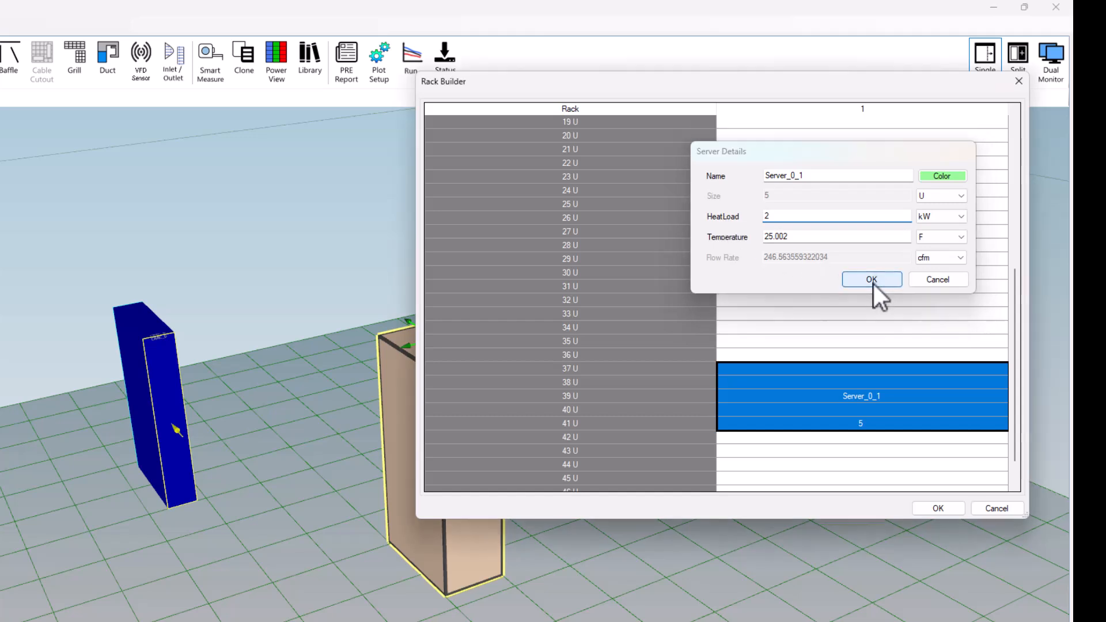
# Insert a gap across slots 23 U to 26 U, between the rack's two servers, keeping its default name.
pyautogui.moveTo(827, 179); pyautogui.dragTo(827, 225)
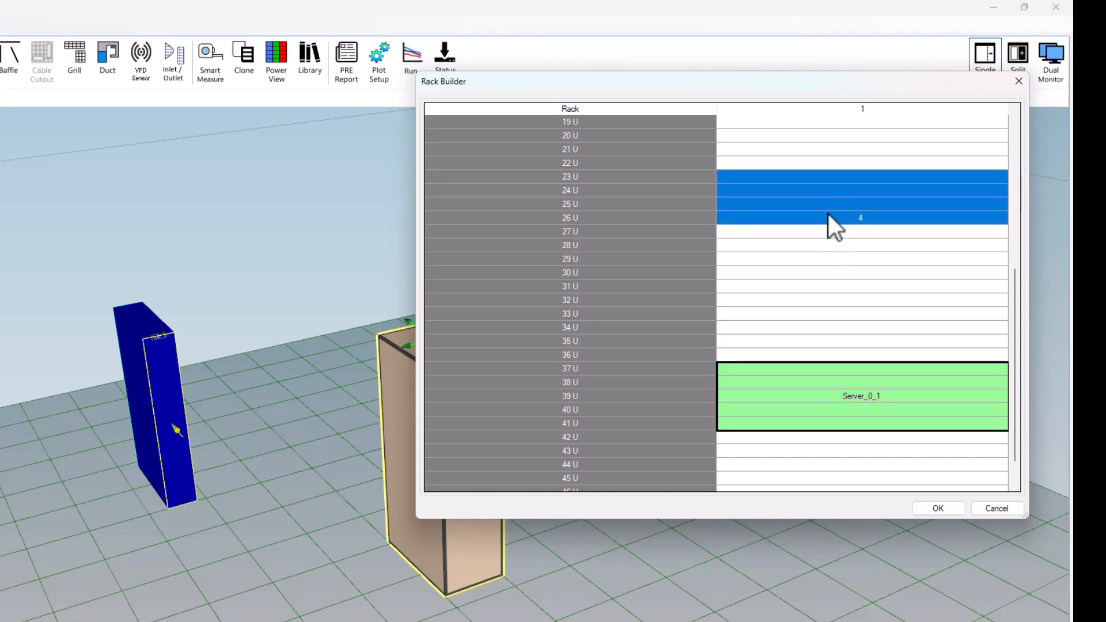
pyautogui.rightClick(828, 214)
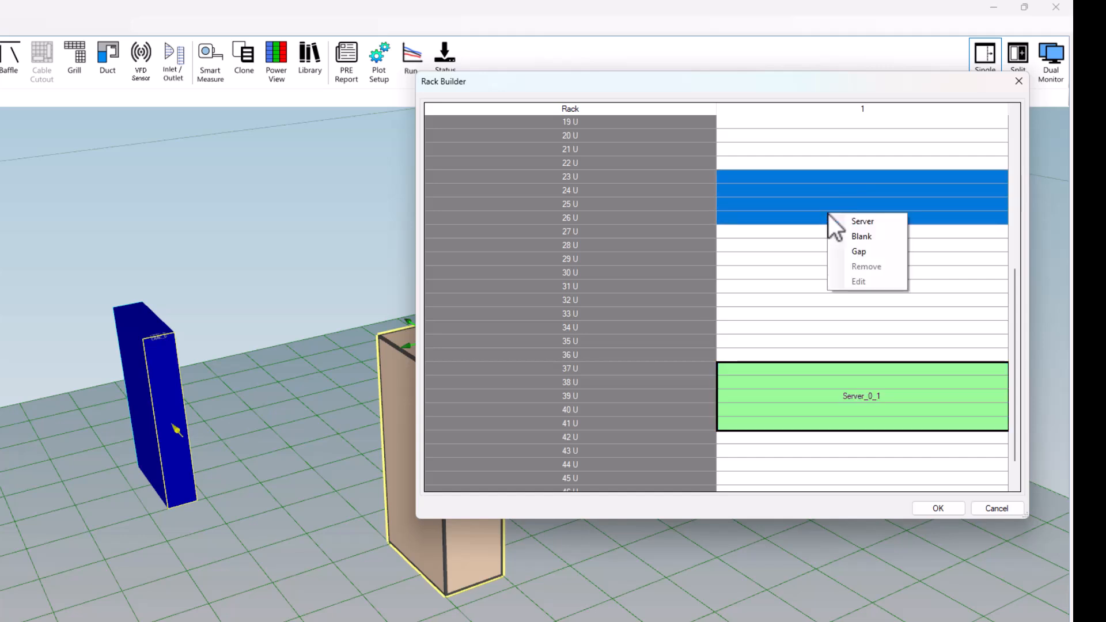
pyautogui.click(852, 250)
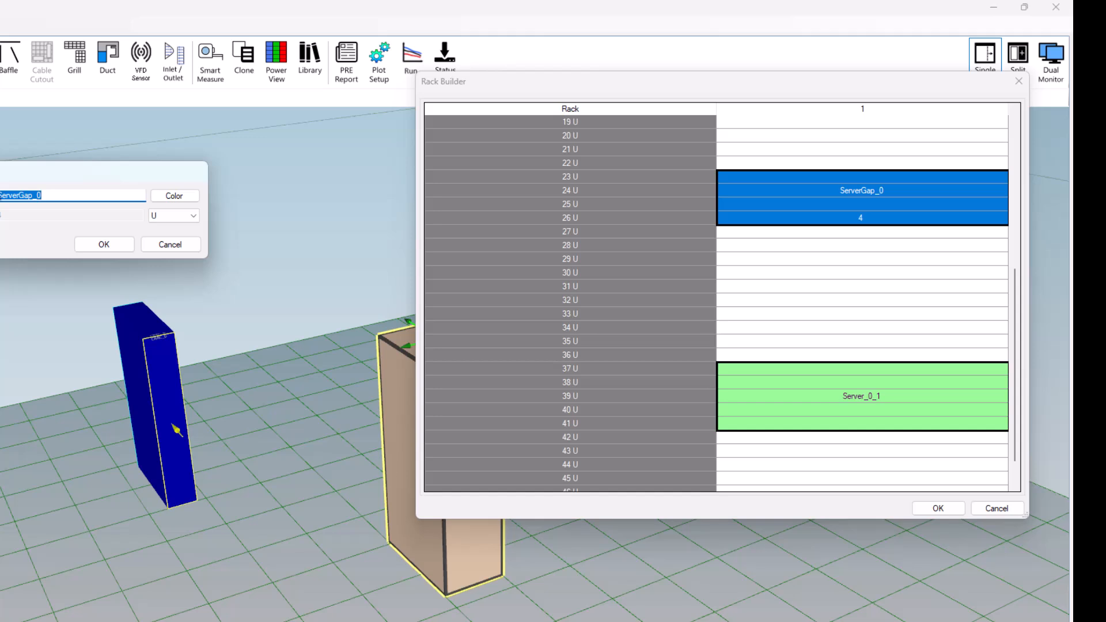
pyautogui.click(216, 163)
pyautogui.moveTo(126, 171); pyautogui.dragTo(450, 171)
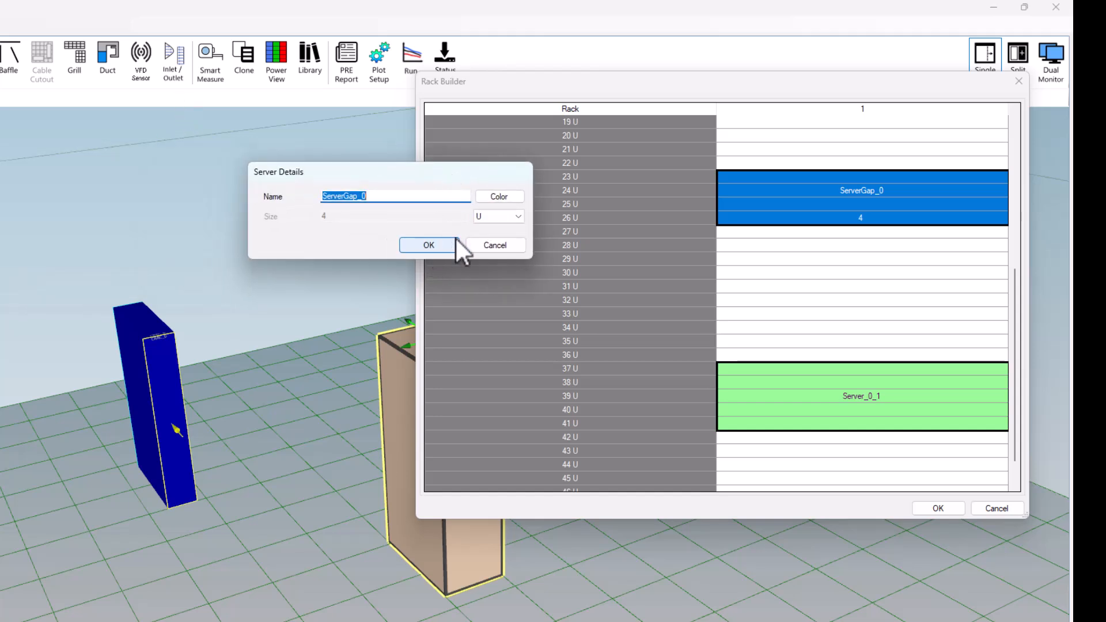
pyautogui.click(434, 248)
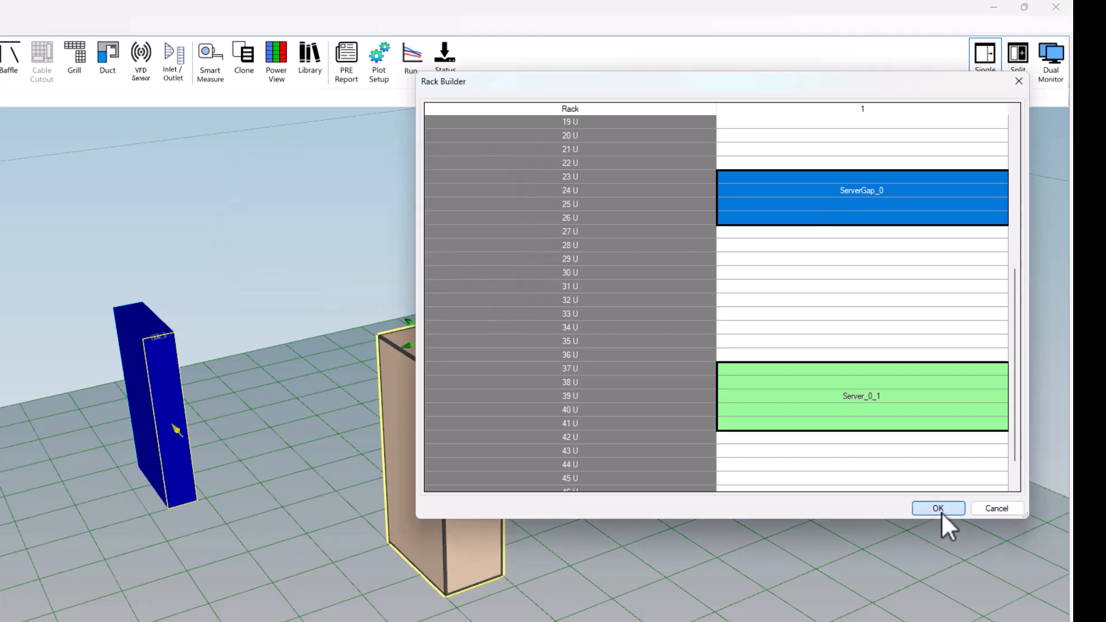
# Accept the Rack Builder layout and inspect the rack's servers, blanks and gap in the 3D model.
pyautogui.click(939, 509)
pyautogui.moveTo(700, 489); pyautogui.dragTo(641, 402)
pyautogui.scroll(-3, 665, 429)
pyautogui.scroll(5, 736, 442)
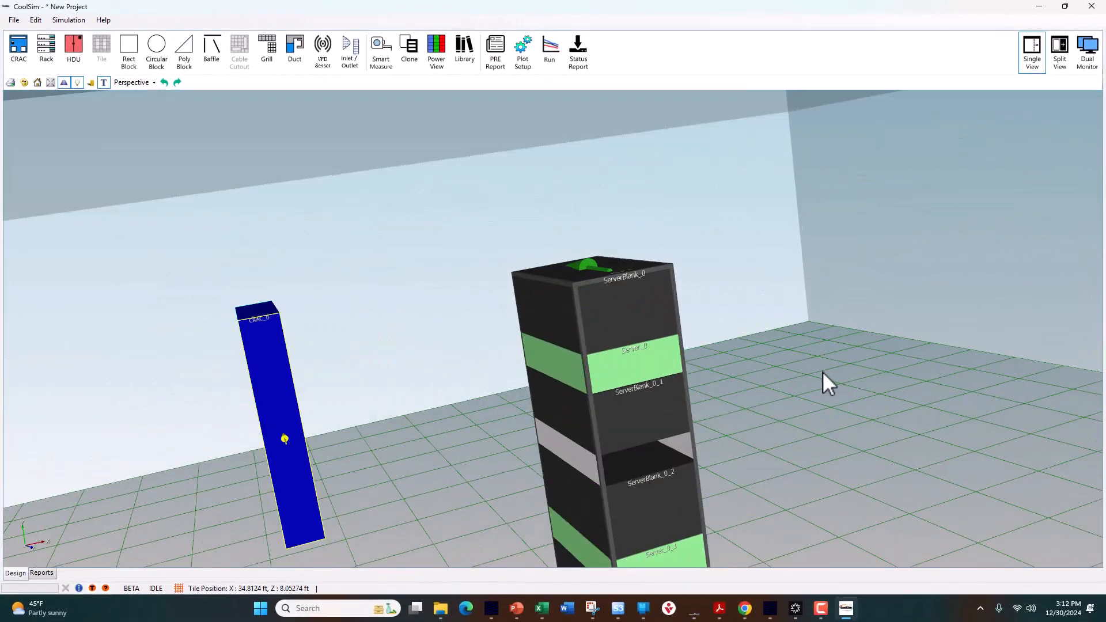
pyautogui.moveTo(823, 373); pyautogui.dragTo(644, 299)
pyautogui.scroll(-3, 858, 323)
pyautogui.scroll(4, 582, 306)
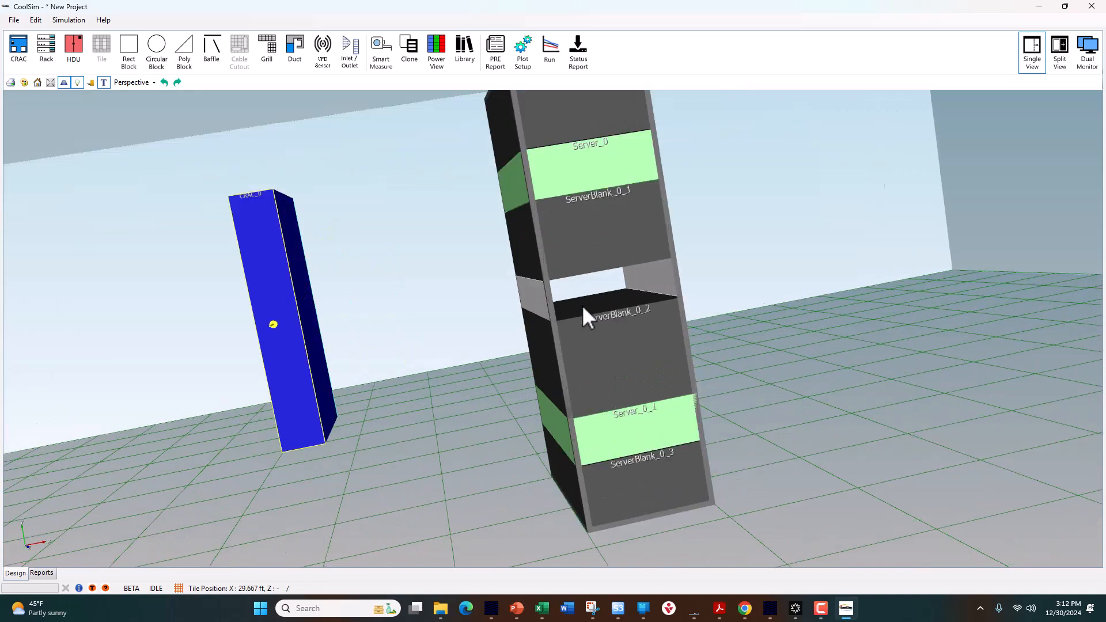
pyautogui.scroll(-6, 610, 284)
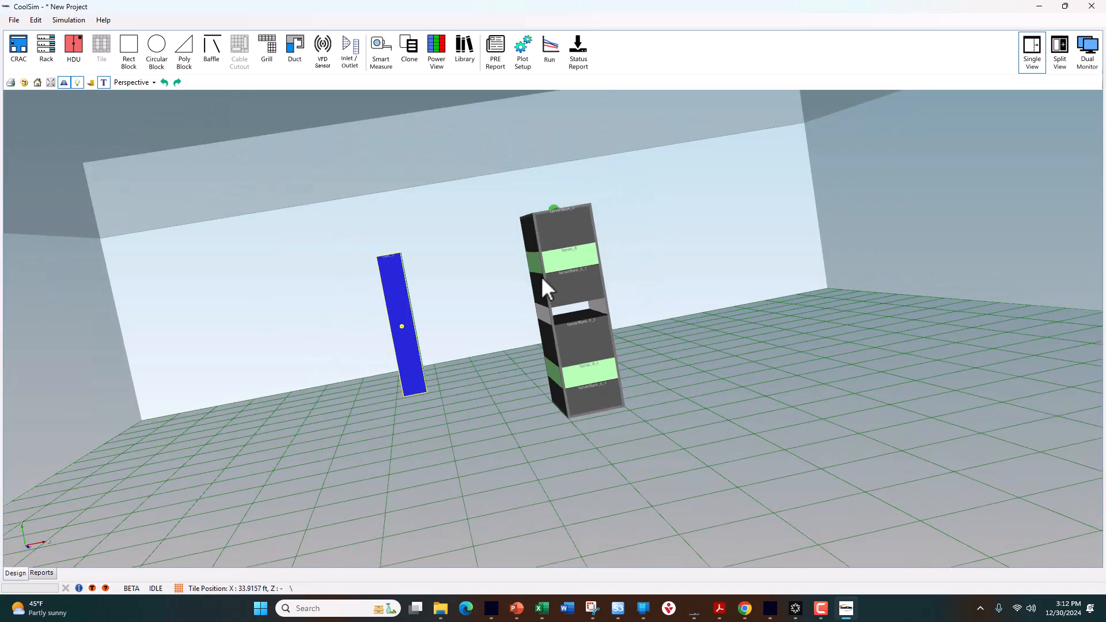
# Place an HDU on the open floor beside the rack, on the side away from the CRAC unit.
pyautogui.click(73, 46)
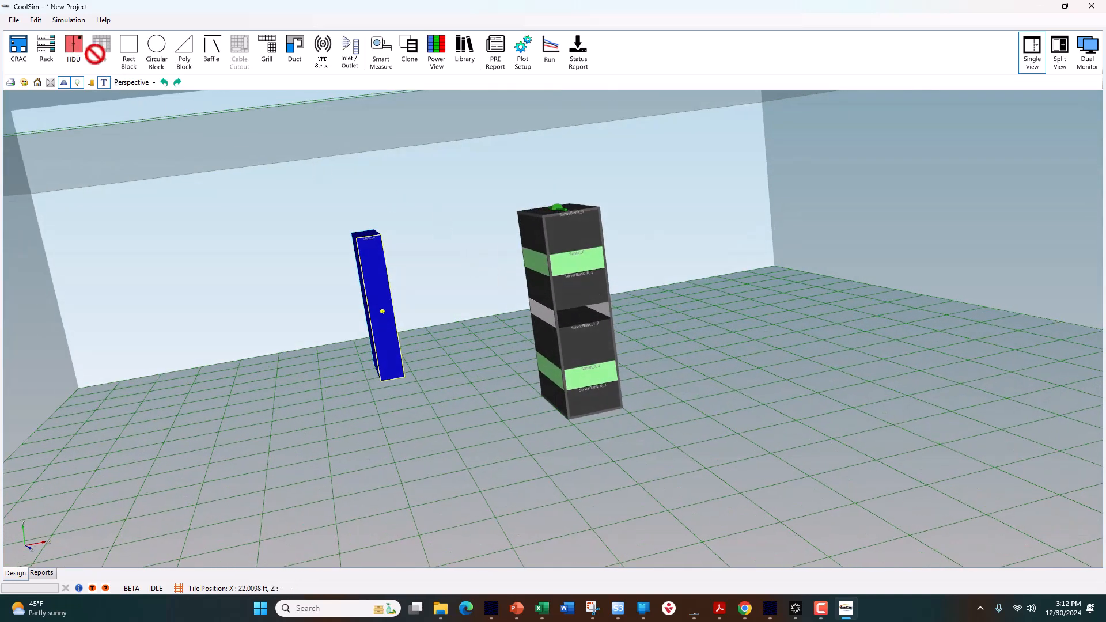
pyautogui.click(832, 360)
pyautogui.scroll(-5, 801, 362)
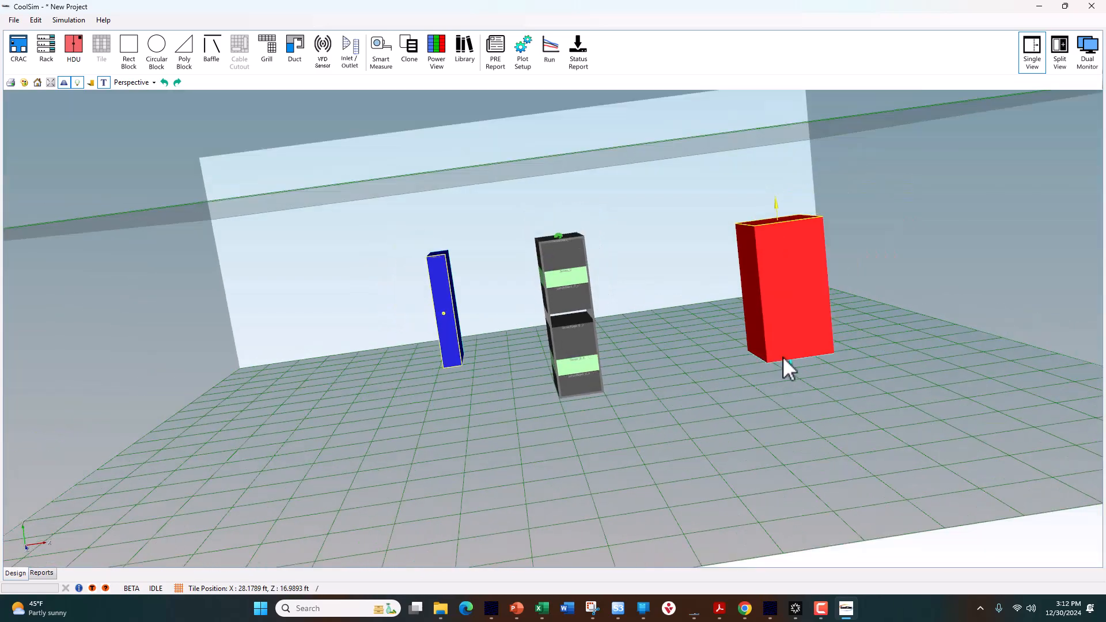
# Examine the HDU's airflow arrows at its base and top in the 3D model.
pyautogui.moveTo(800, 348); pyautogui.dragTo(502, 356, button='middle')
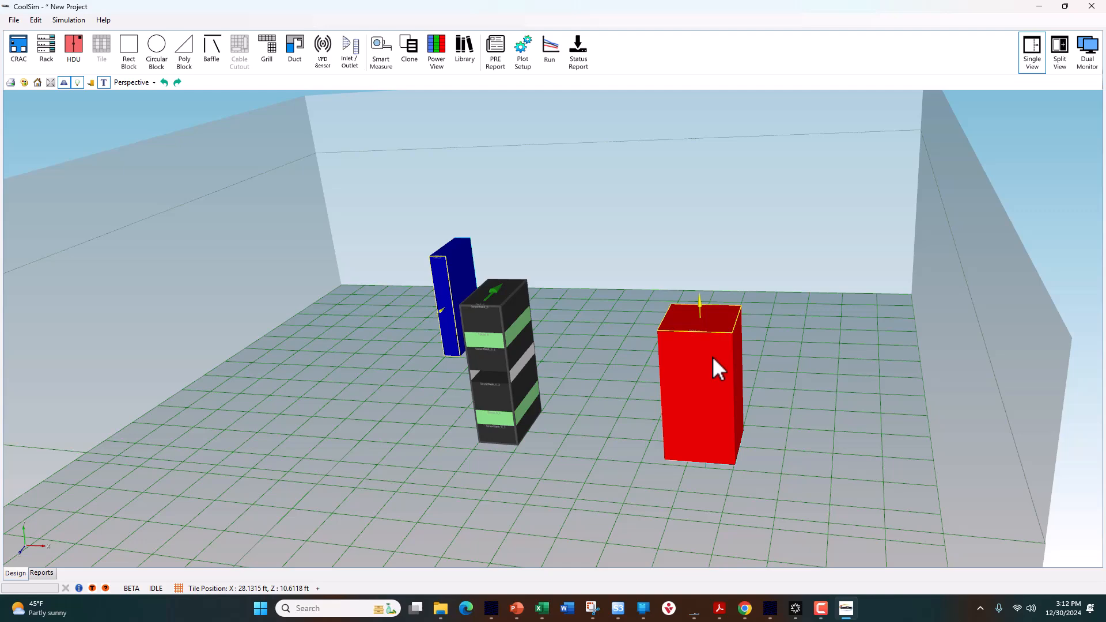
pyautogui.scroll(4, 712, 356)
pyautogui.moveTo(673, 367); pyautogui.dragTo(604, 273, button='middle')
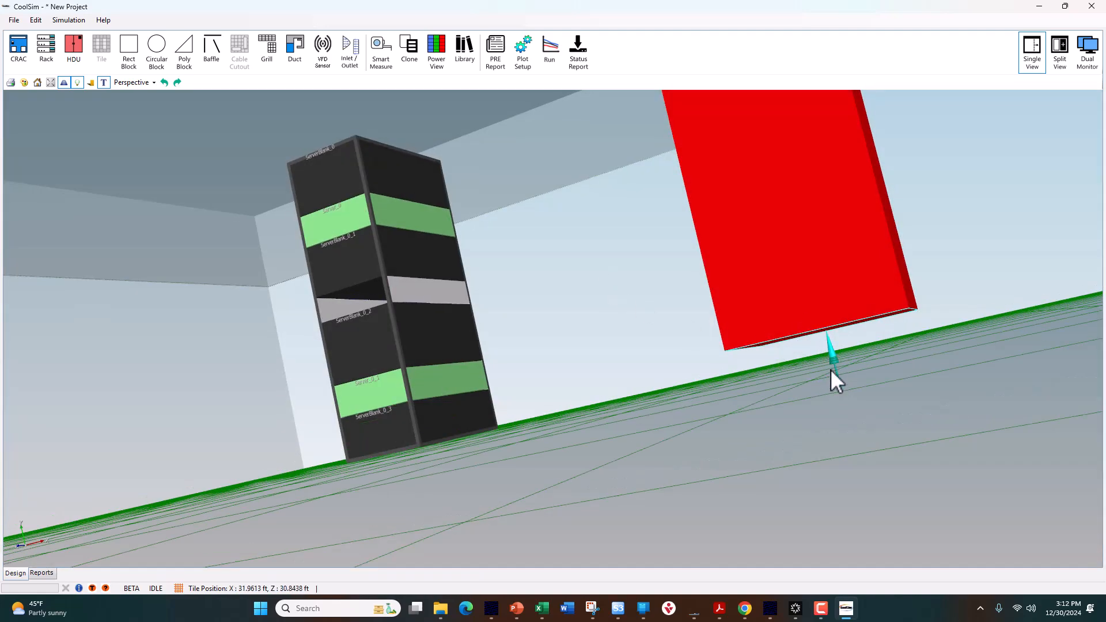
pyautogui.moveTo(907, 347); pyautogui.dragTo(906, 389, button='middle')
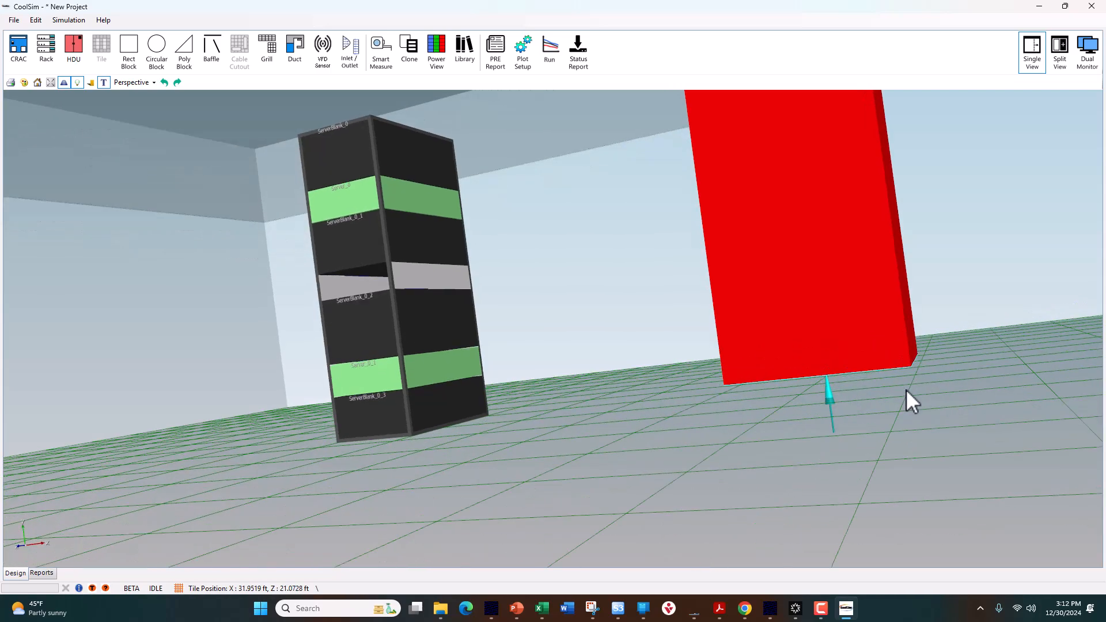
pyautogui.scroll(-4, 907, 390)
pyautogui.moveTo(755, 352); pyautogui.dragTo(887, 403, button='middle')
pyautogui.moveTo(703, 339); pyautogui.dragTo(900, 406, button='middle')
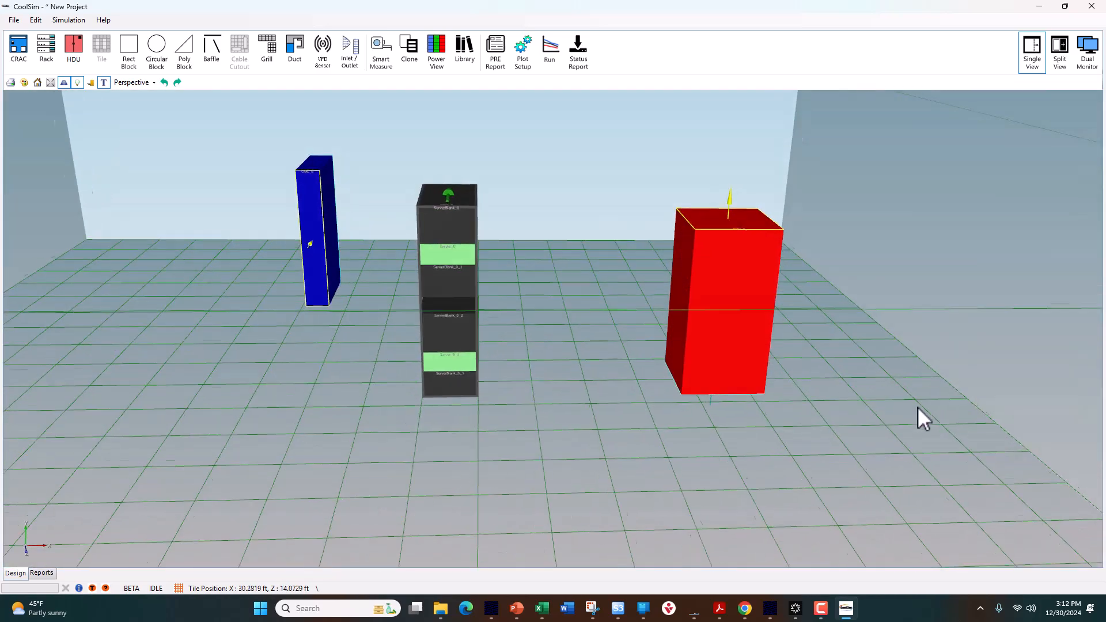
pyautogui.moveTo(560, 304); pyautogui.dragTo(797, 348, button='middle')
# Set the HDU's heat load to 2 kW in its specifications and accept the change.
pyautogui.click(726, 295)
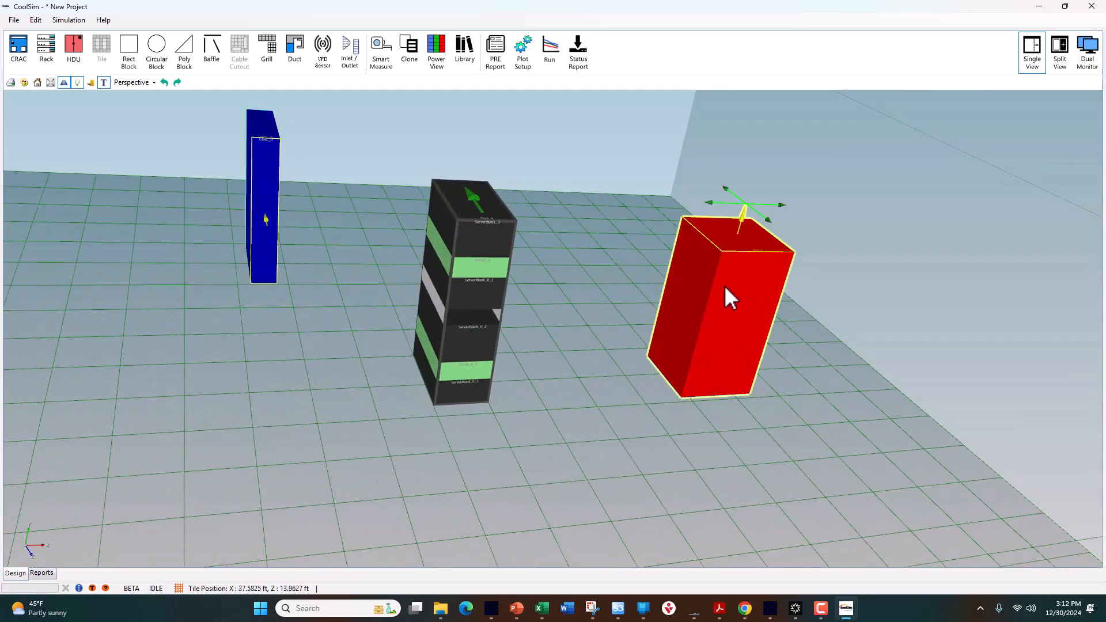
pyautogui.doubleClick(725, 288)
pyautogui.moveTo(153, 27); pyautogui.dragTo(774, 109)
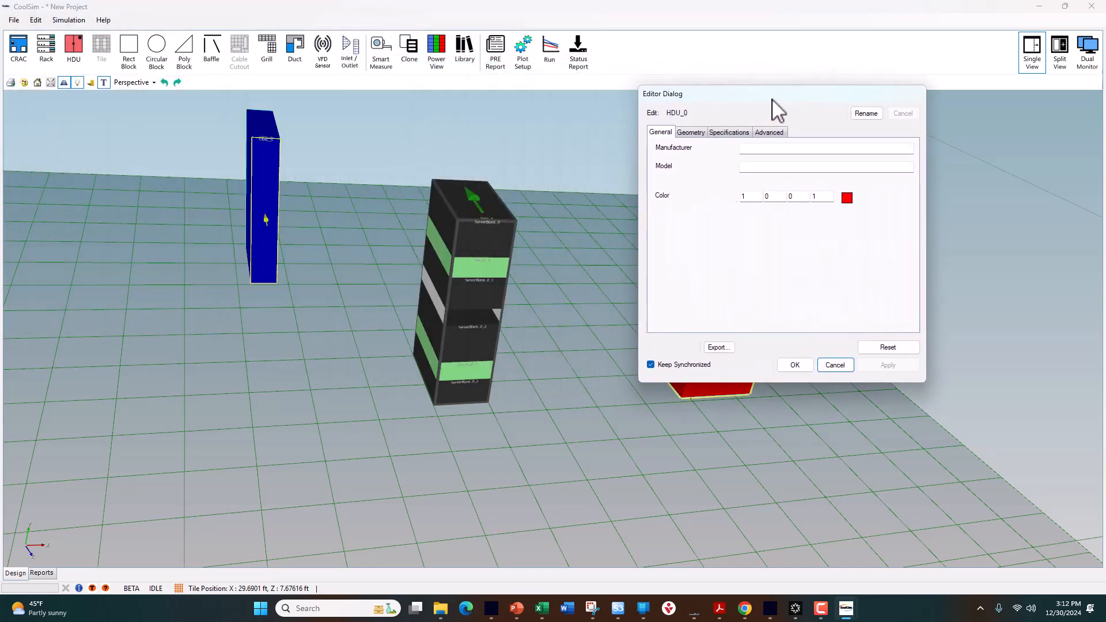
pyautogui.click(733, 134)
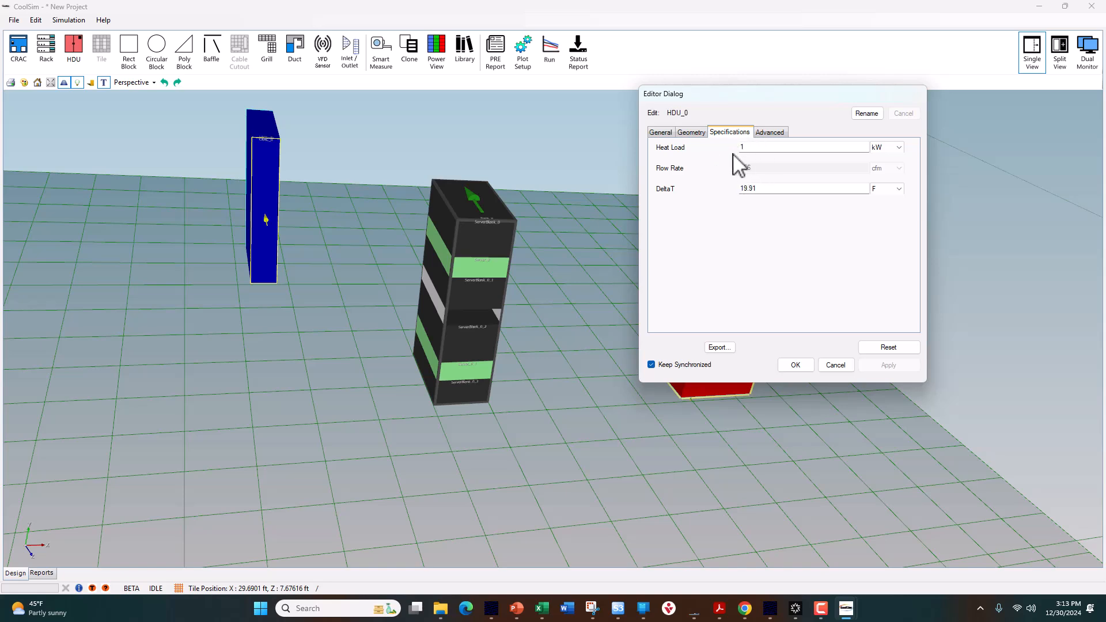
pyautogui.moveTo(749, 94); pyautogui.dragTo(507, 89)
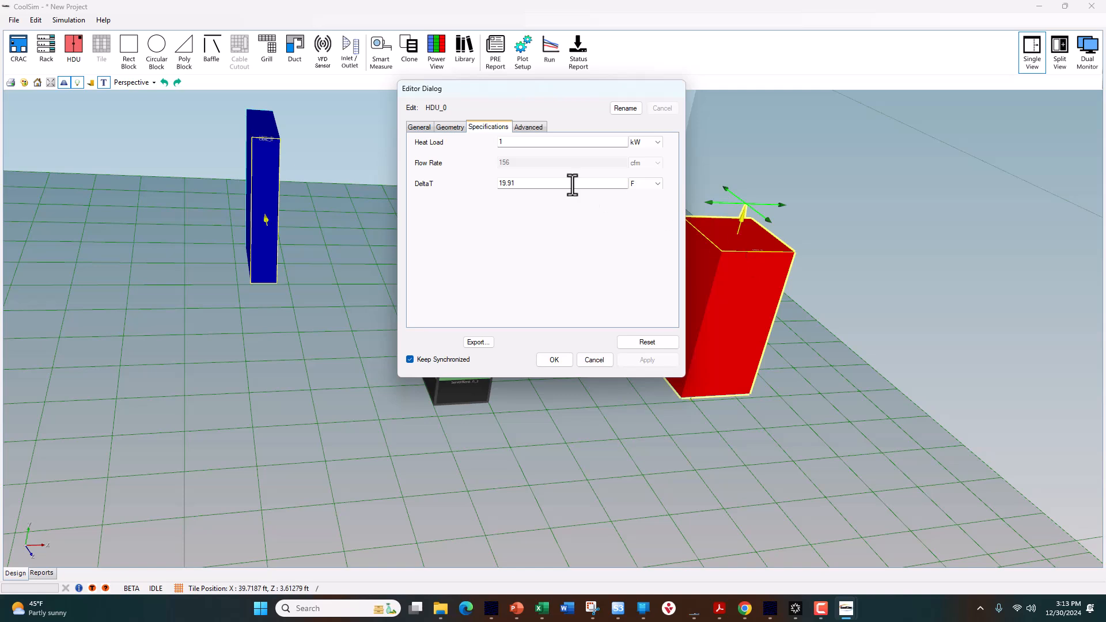
pyautogui.click(510, 144)
pyautogui.moveTo(510, 144); pyautogui.dragTo(478, 143)
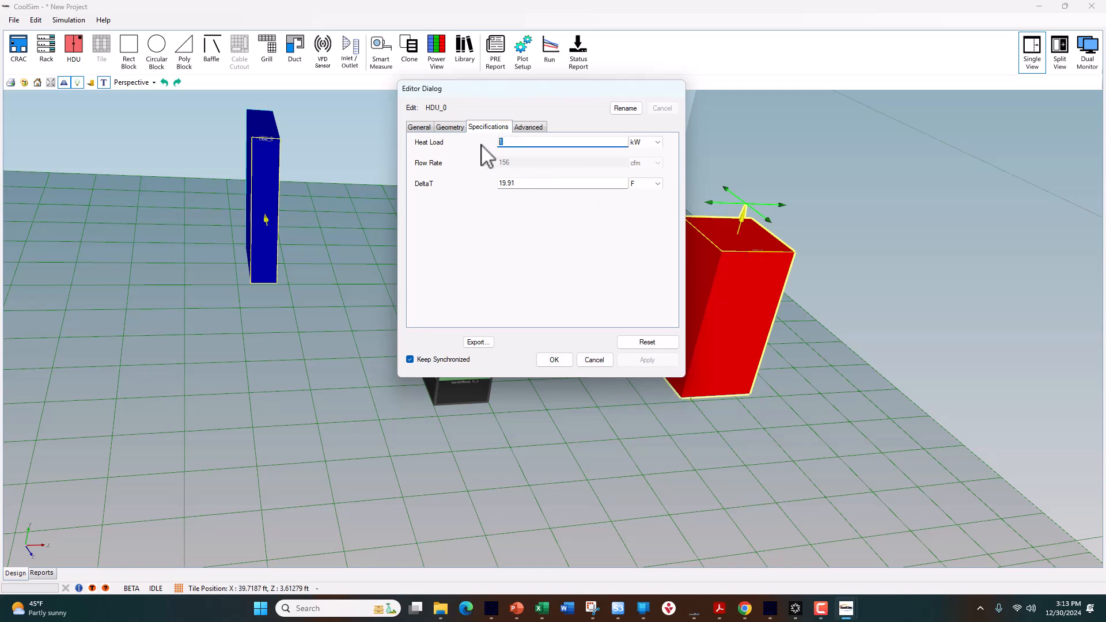
pyautogui.write('2')
pyautogui.click(557, 360)
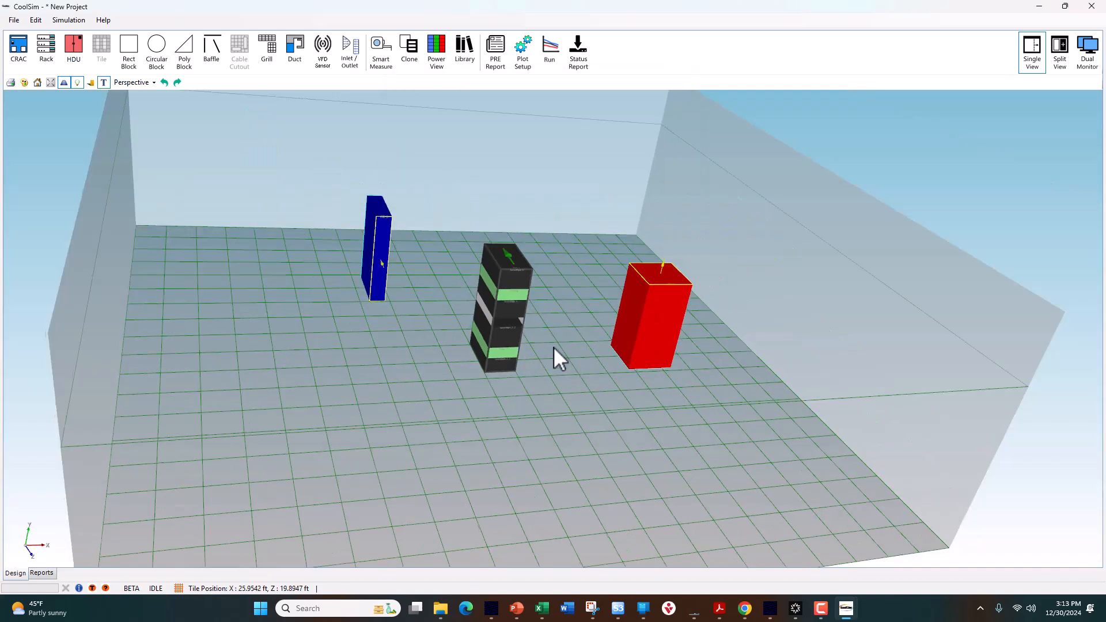
# Place a rectangular block on the floor beside the CRAC unit, on the side away from the rack.
pyautogui.click(129, 52)
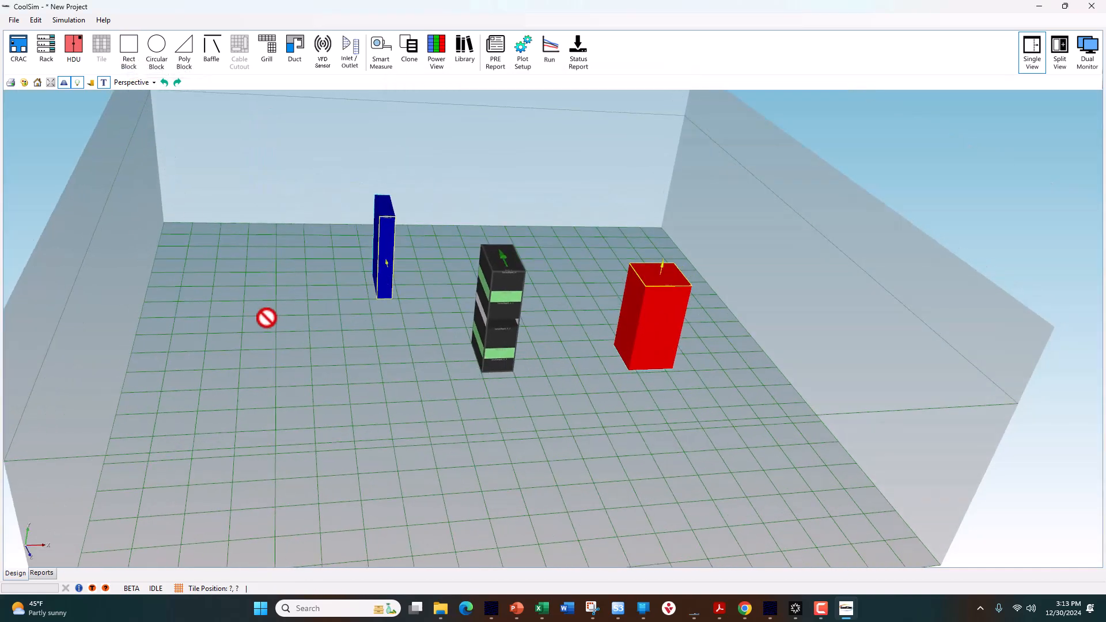
pyautogui.click(271, 320)
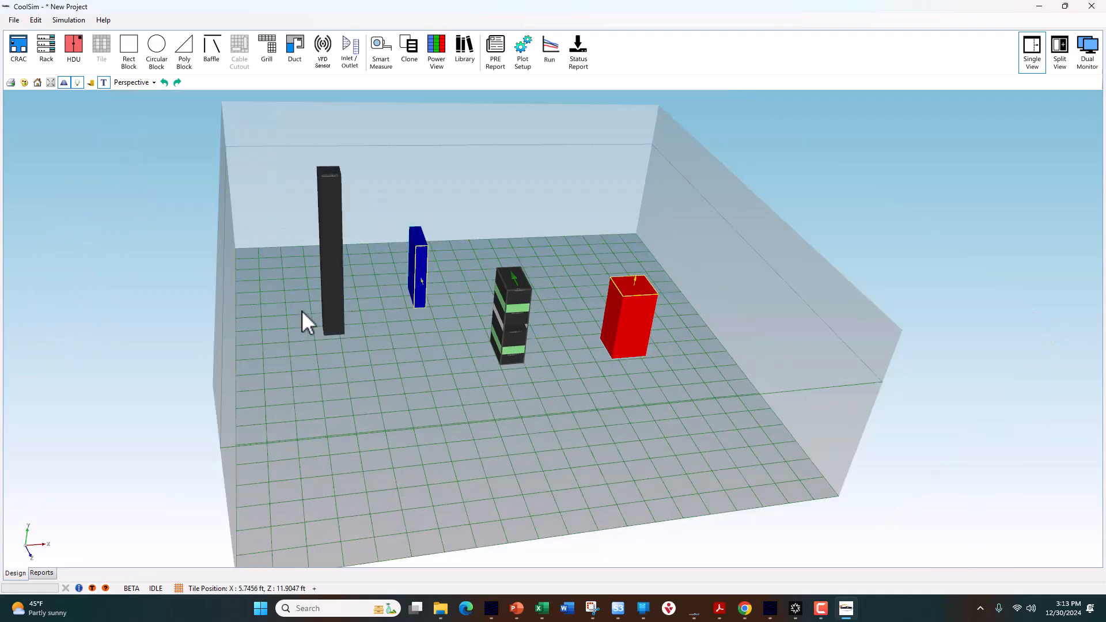
# Change the rectangular block's type from Column to Cable Tray OH and accept the edit.
pyautogui.moveTo(303, 321); pyautogui.dragTo(496, 233)
pyautogui.scroll(3, 499, 242)
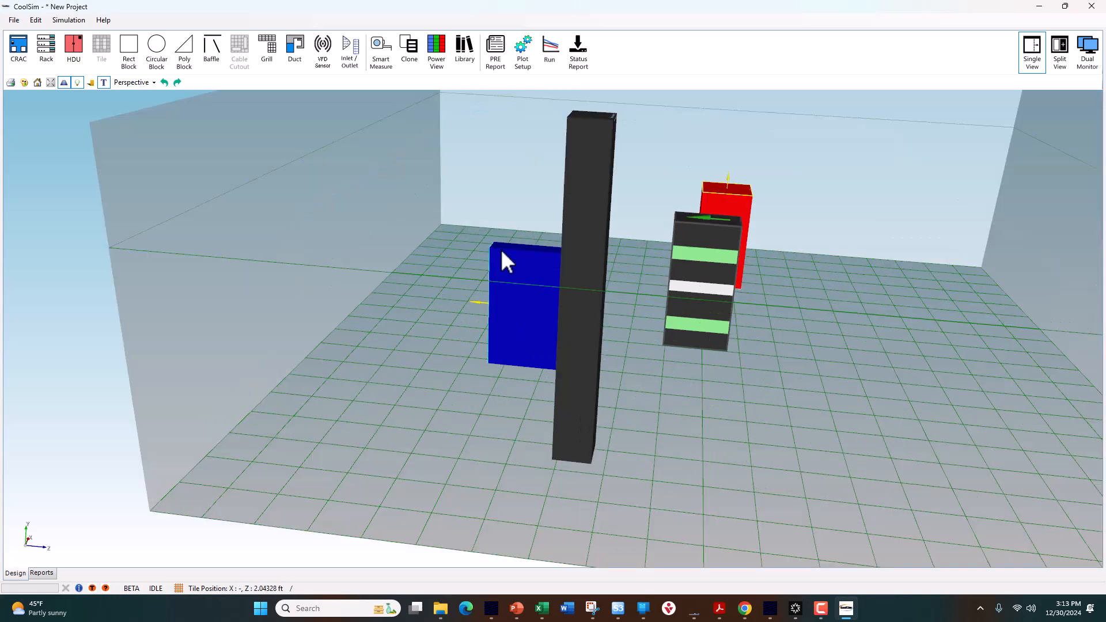
pyautogui.rightClick(585, 234)
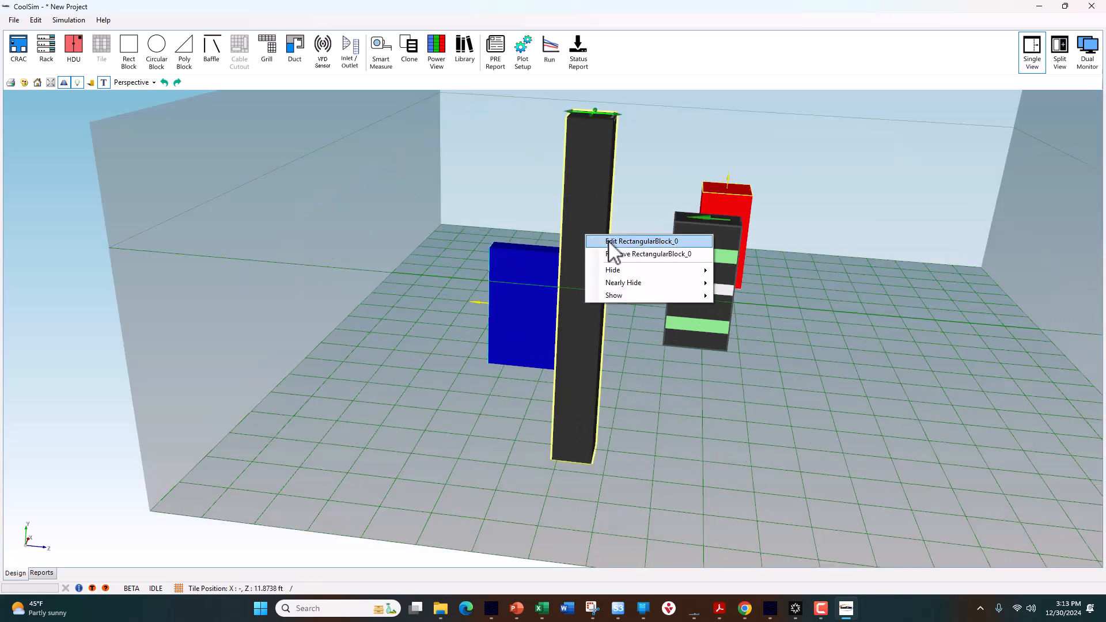
pyautogui.click(610, 242)
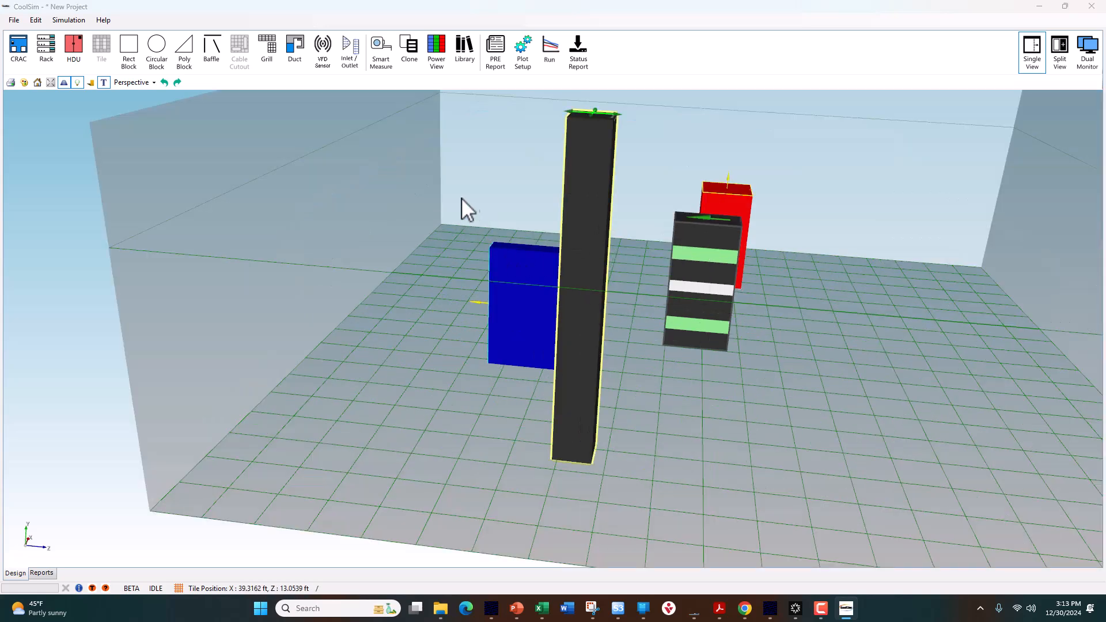
pyautogui.moveTo(153, 29); pyautogui.dragTo(794, 91)
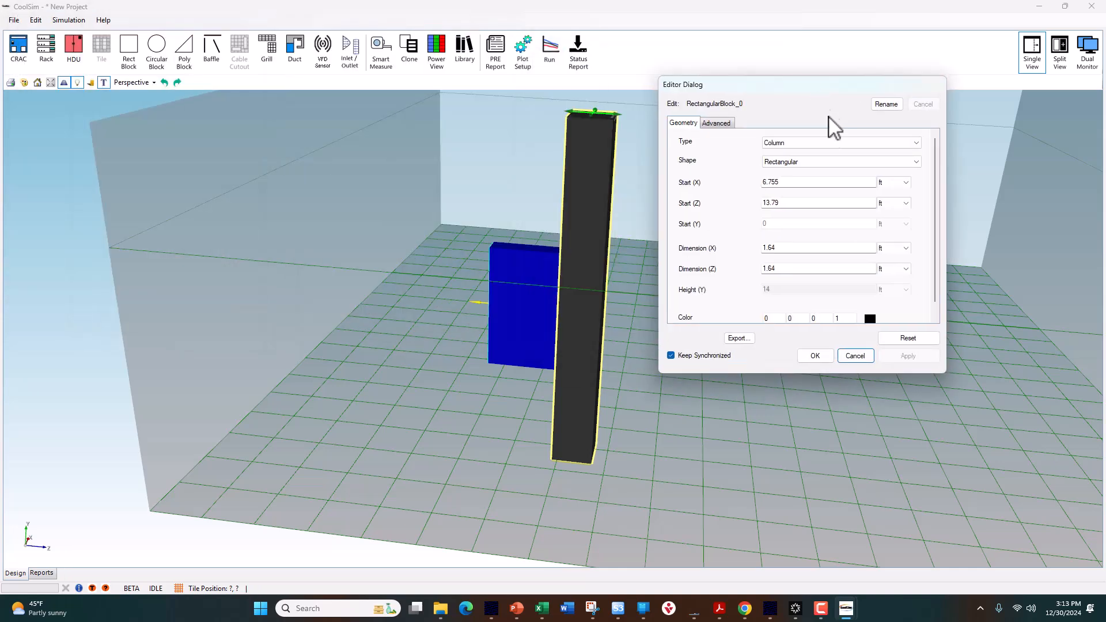
pyautogui.click(827, 144)
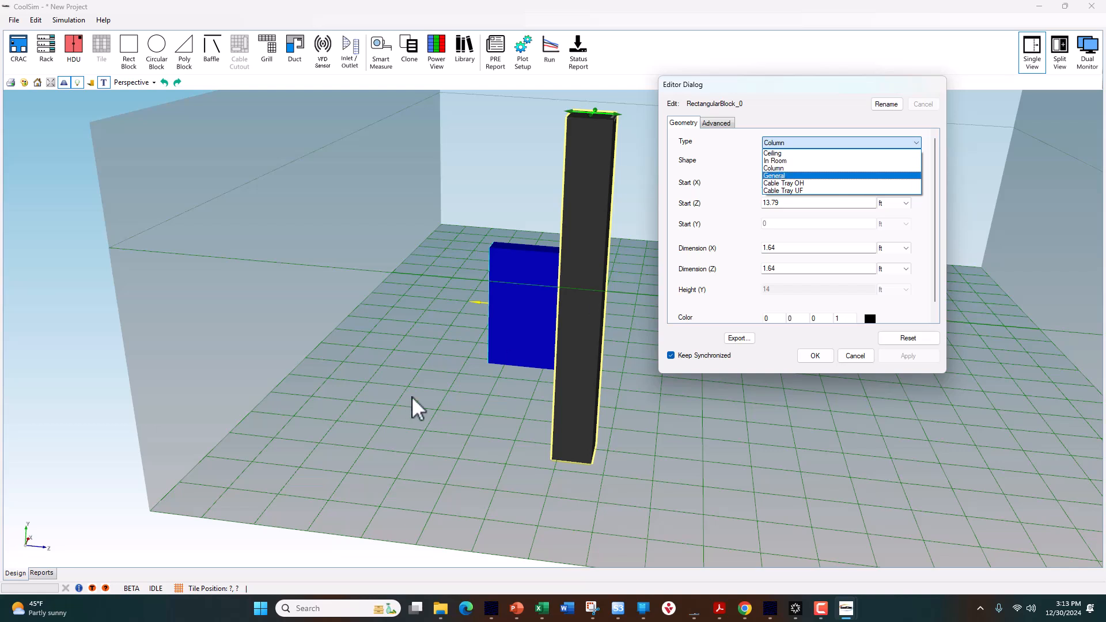
pyautogui.click(418, 327)
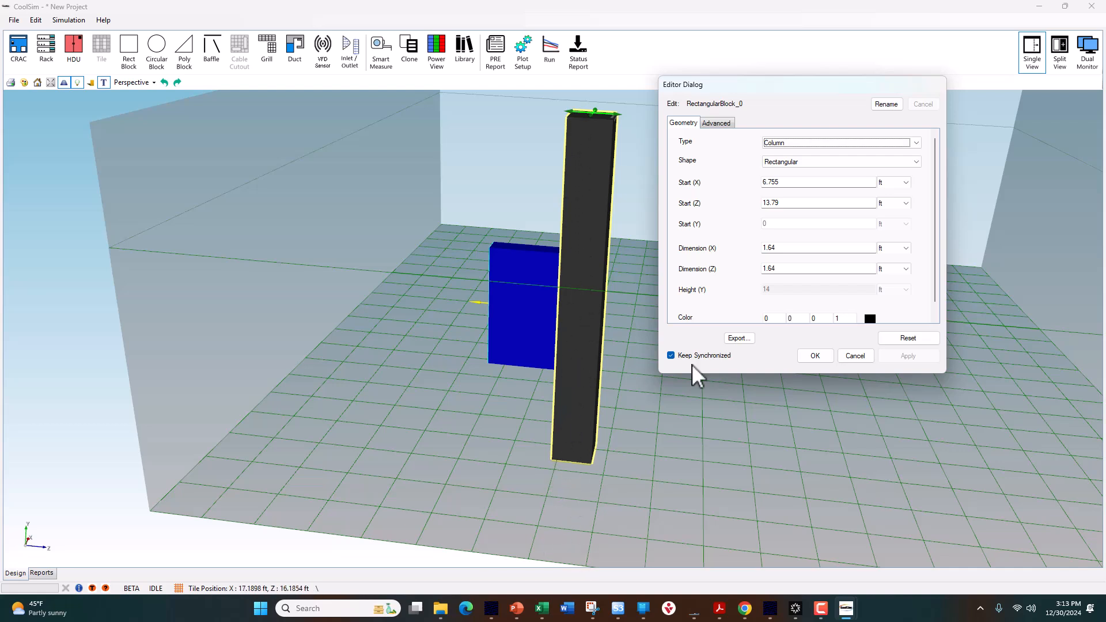
pyautogui.click(831, 143)
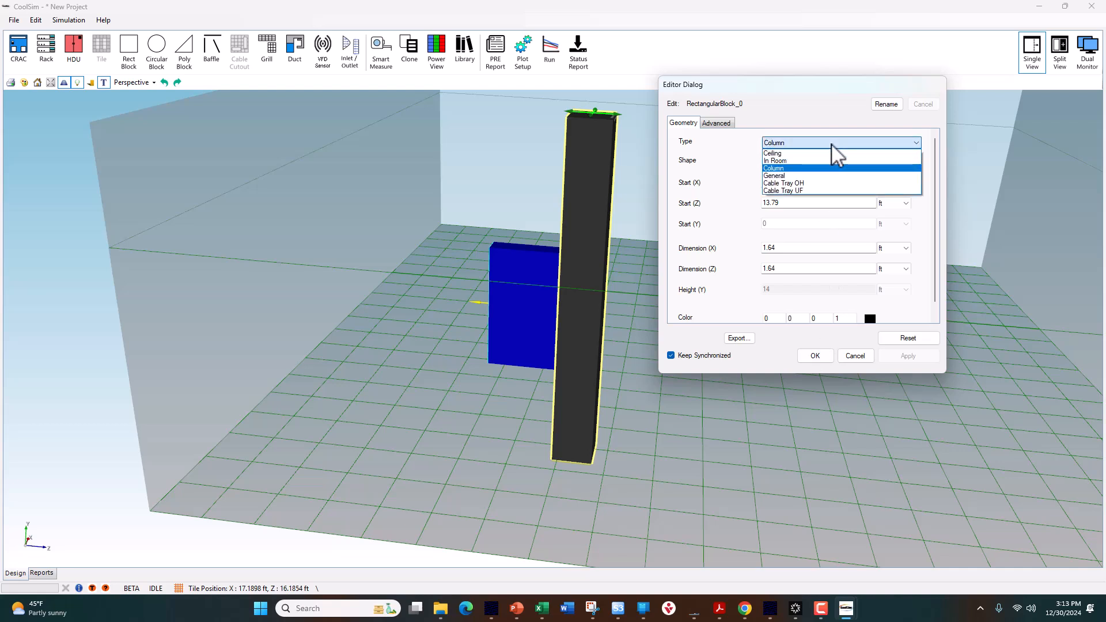
pyautogui.click(816, 183)
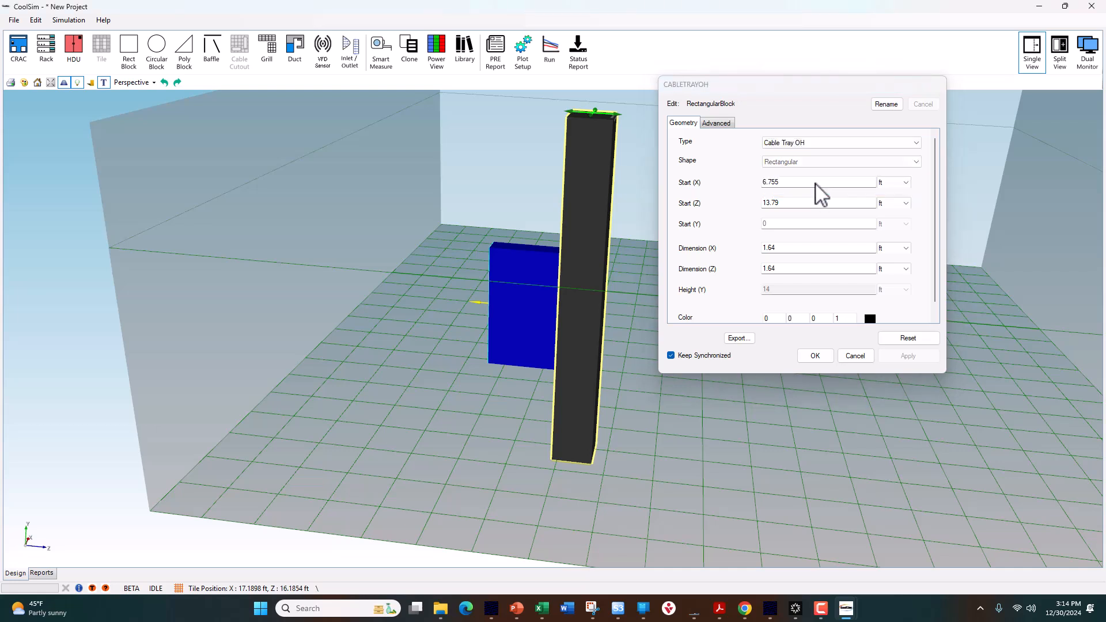
pyautogui.click(824, 356)
# Place a circular block on the open floor in line with the HDU.
pyautogui.moveTo(822, 354)
pyautogui.mouseDown(button='middle')
pyautogui.moveTo(824, 343)
pyautogui.moveTo(589, 293)
pyautogui.moveTo(614, 275)
pyautogui.moveTo(676, 358)
pyautogui.moveTo(896, 386)
pyautogui.moveTo(620, 406)
pyautogui.moveTo(811, 365)
pyautogui.mouseUp(button='middle')
pyautogui.moveTo(563, 346); pyautogui.dragTo(364, 215, button='middle')
pyautogui.click(158, 53)
pyautogui.click(397, 344)
pyautogui.moveTo(398, 343); pyautogui.dragTo(289, 242, button='middle')
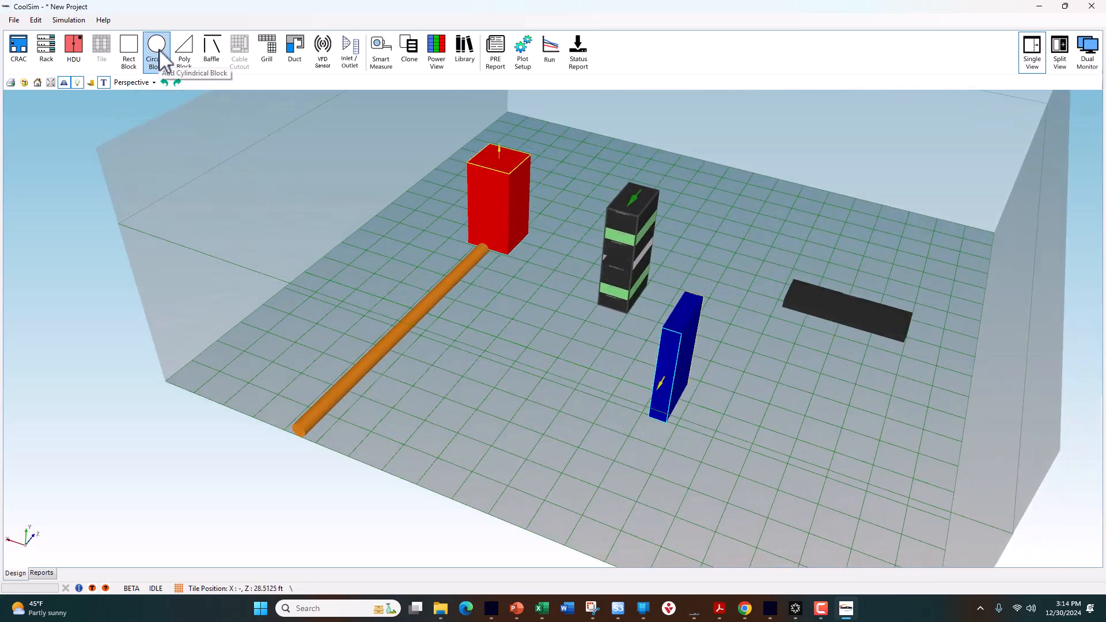
# Edit the circular block and set its type to General.
pyautogui.rightClick(411, 324)
pyautogui.click(434, 332)
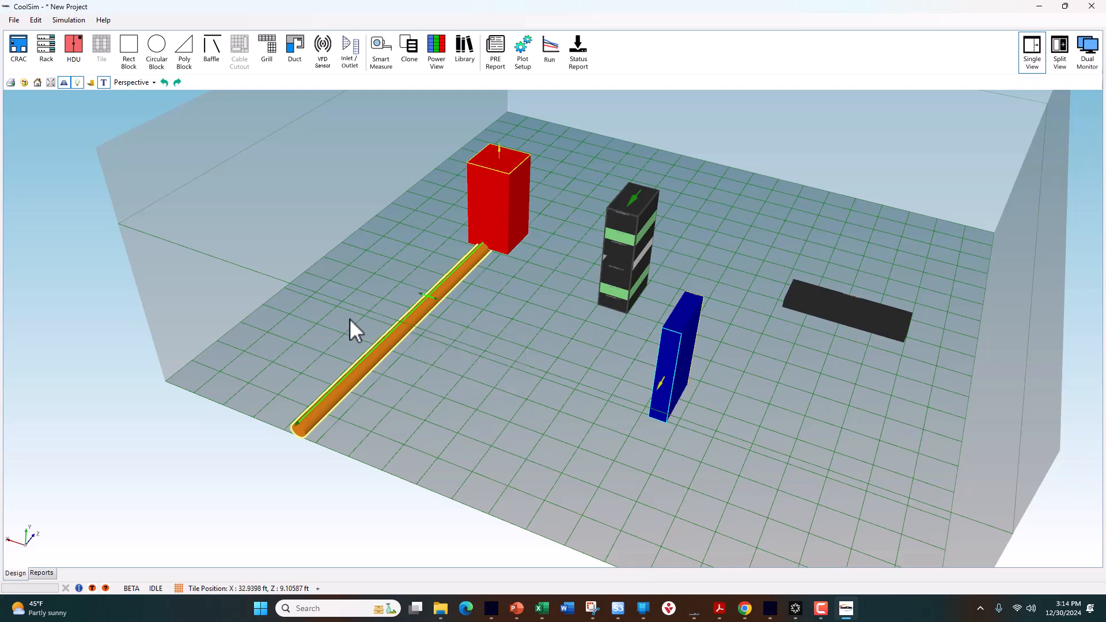
pyautogui.moveTo(147, 23); pyautogui.dragTo(645, 52)
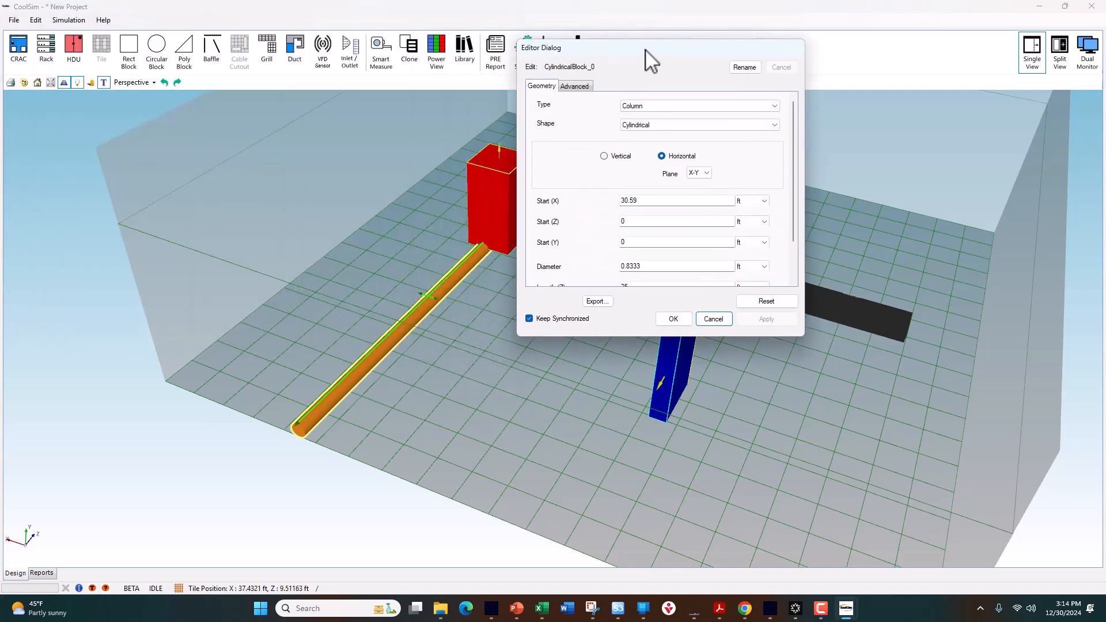
pyautogui.click(670, 105)
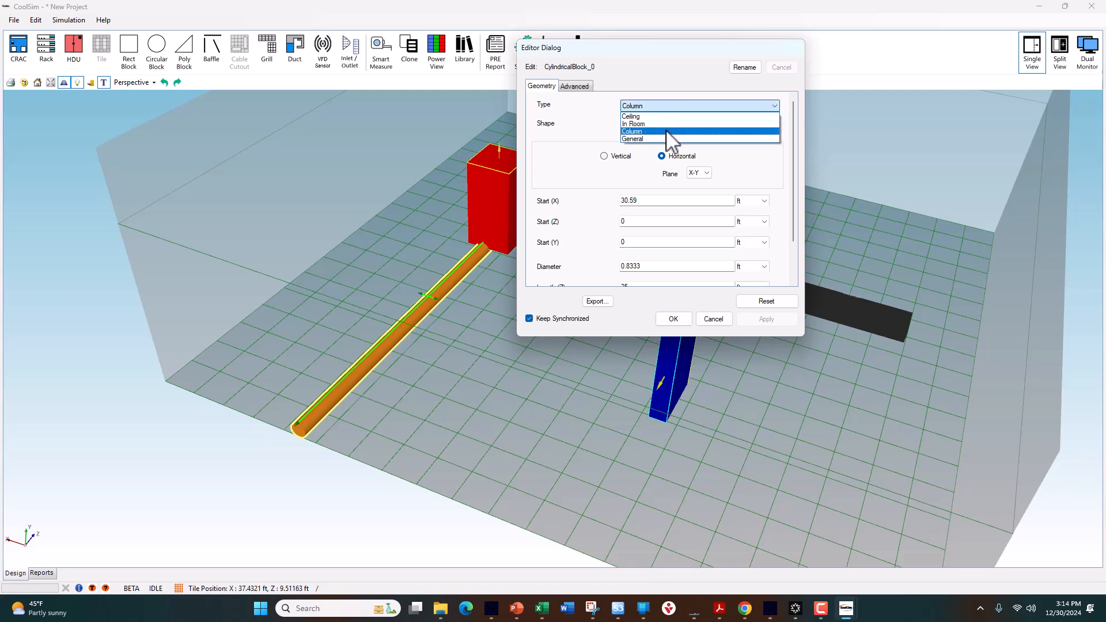
pyautogui.click(667, 132)
pyautogui.click(665, 106)
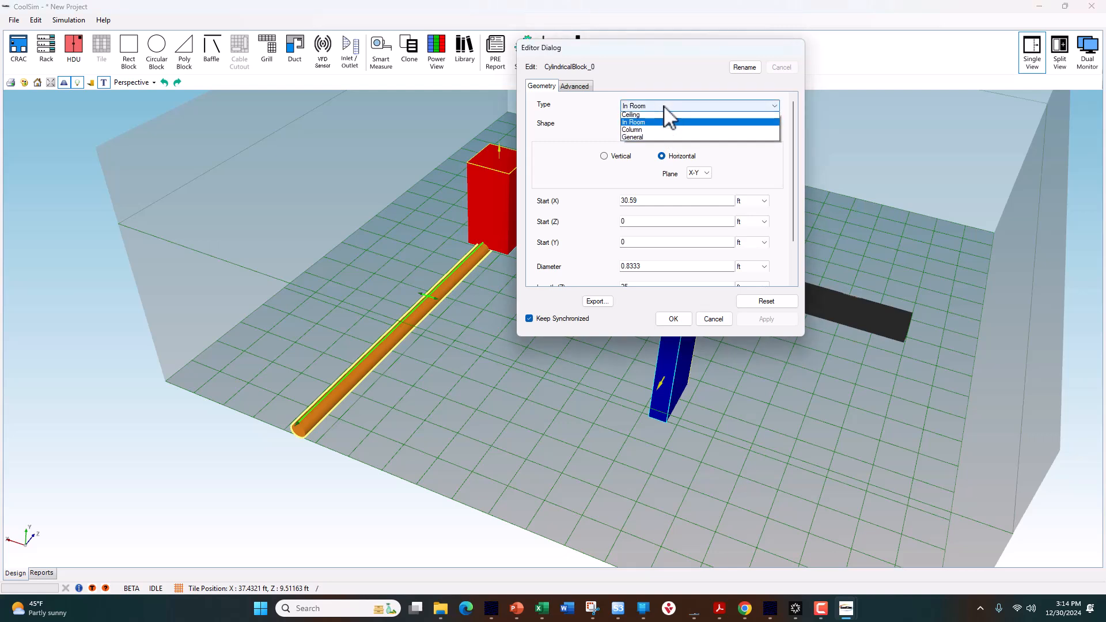
pyautogui.click(661, 138)
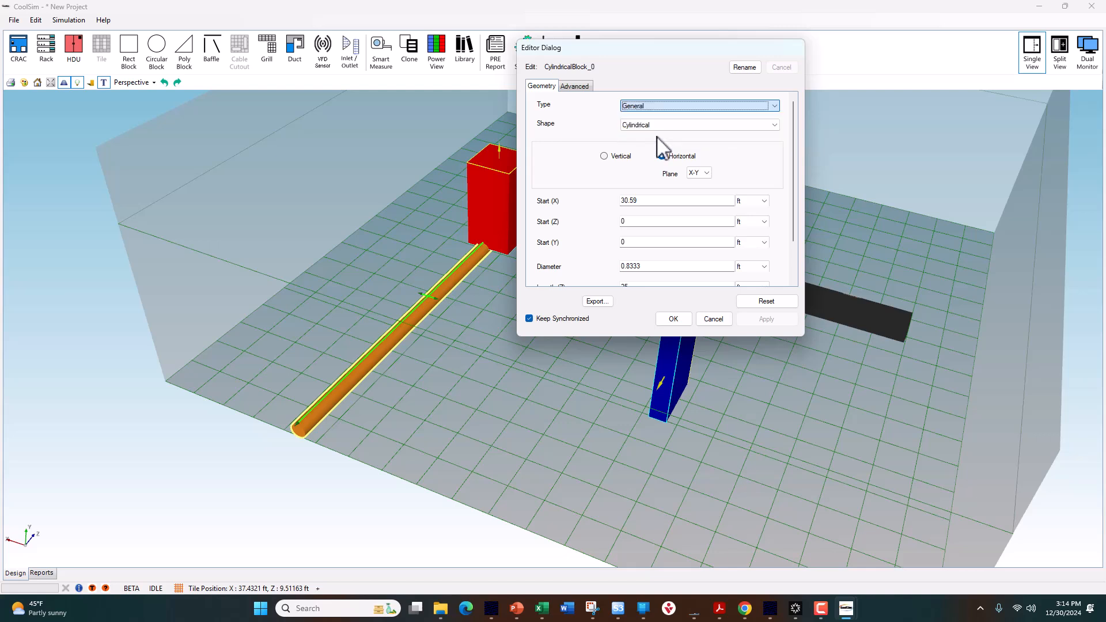
# Try the cylinder horizontally on the Y-Z plane, then make it vertical with a height of 4 ft.
pyautogui.click(700, 174)
pyautogui.click(706, 190)
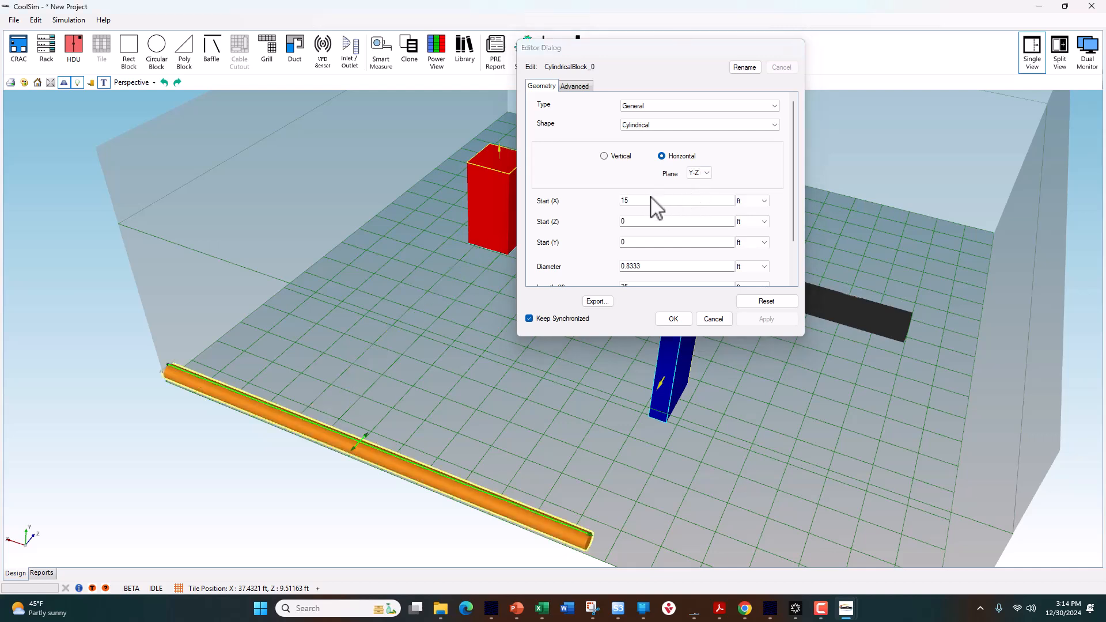
pyautogui.click(603, 157)
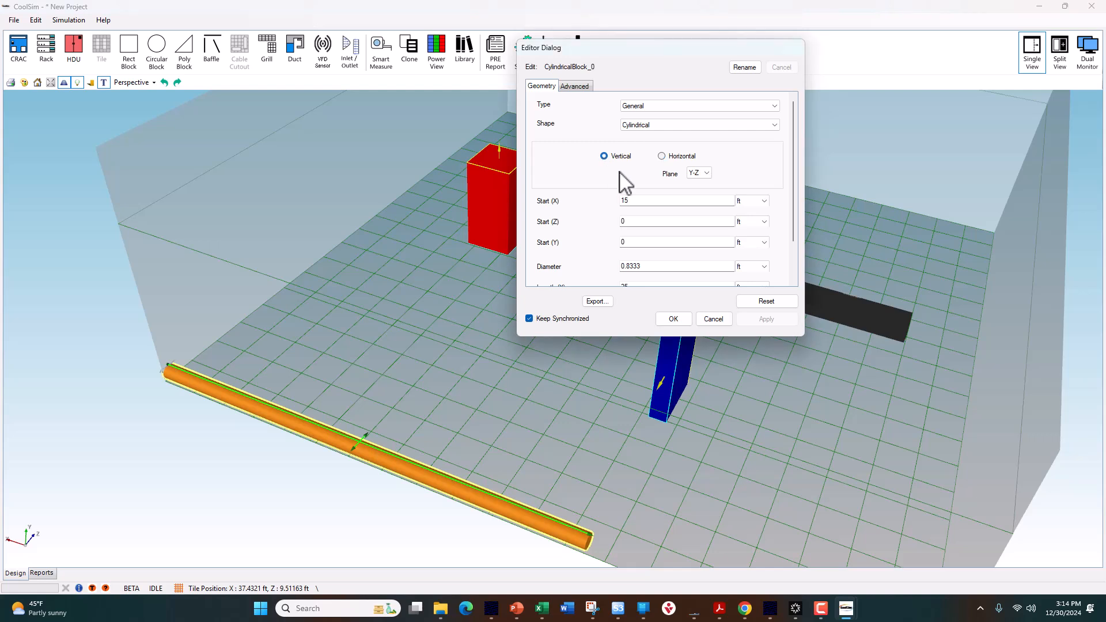
pyautogui.scroll(-1, 651, 270)
pyautogui.doubleClick(640, 238)
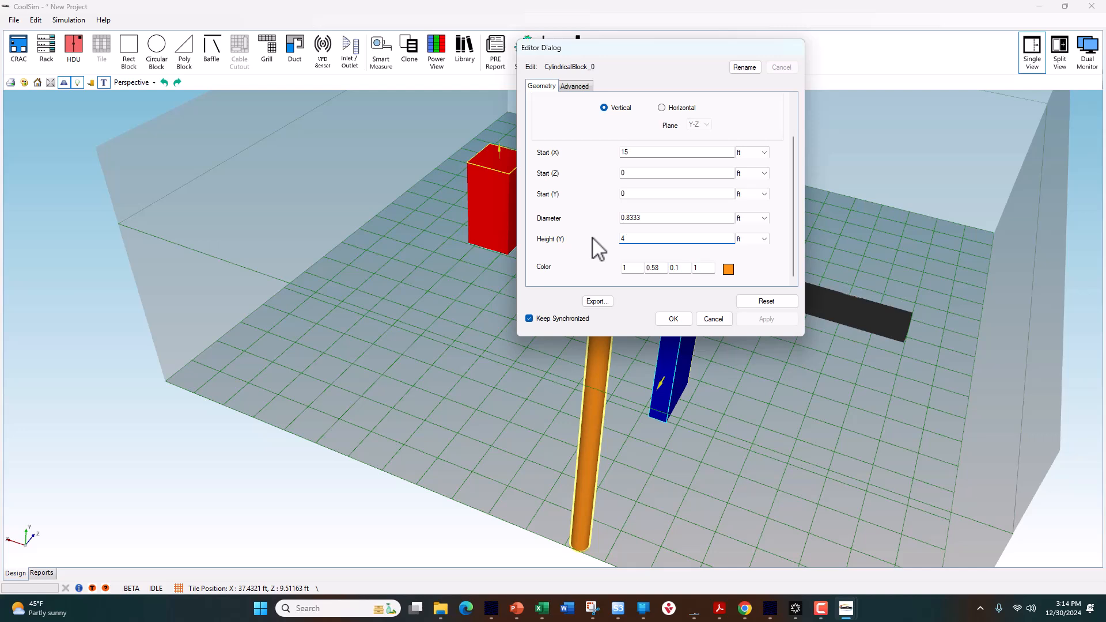
pyautogui.press('Return')
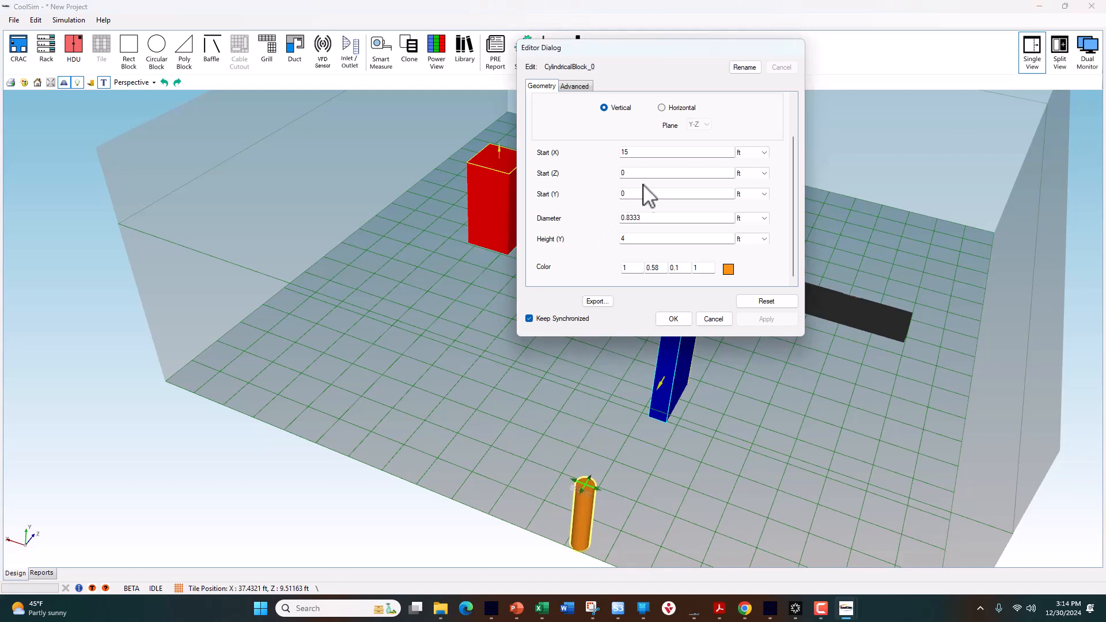
# Enlarge the cylinder's diameter, move it slightly inward from the room's edge, and accept the edits.
pyautogui.moveTo(655, 219); pyautogui.dragTo(610, 219)
pyautogui.press('Return')
pyautogui.moveTo(580, 456); pyautogui.dragTo(542, 431)
pyautogui.click(673, 318)
# Place a poly block on the floor between the HDU and the room edge where the cylinder stands.
pyautogui.moveTo(397, 326); pyautogui.dragTo(324, 200)
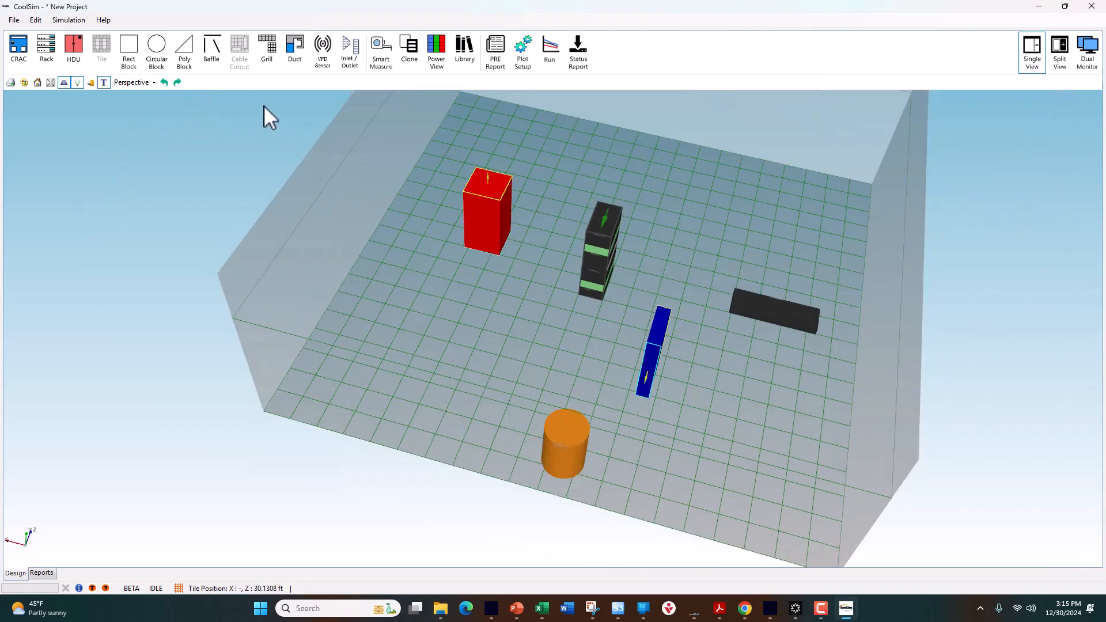
pyautogui.moveTo(184, 51); pyautogui.dragTo(592, 381)
pyautogui.scroll(2, 592, 380)
pyautogui.moveTo(465, 321); pyautogui.dragTo(318, 357)
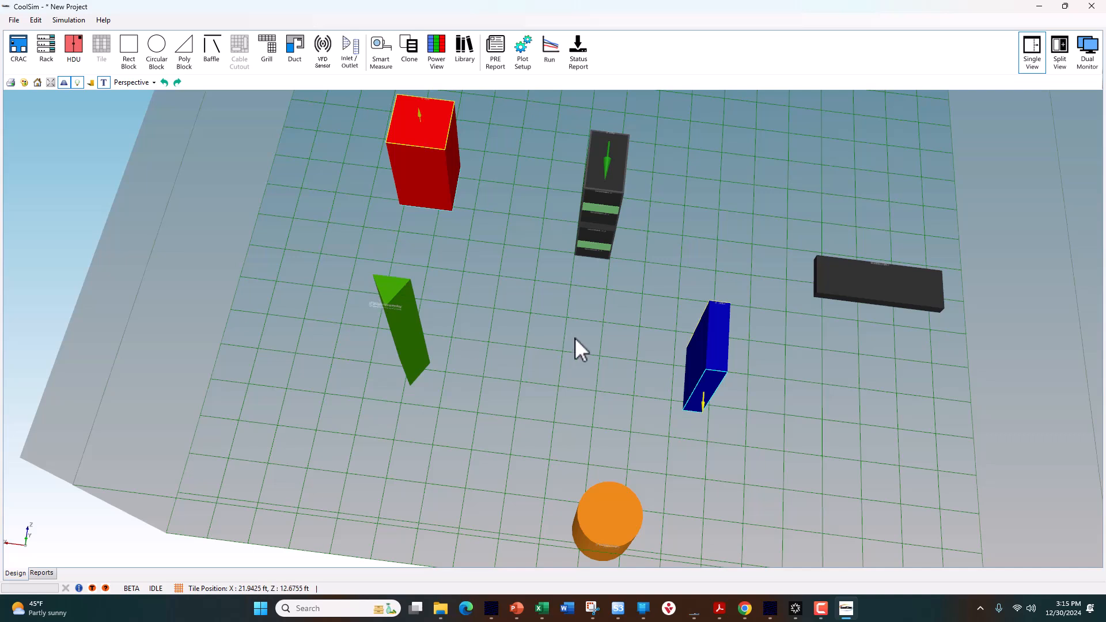
# Place a baffle on the open floor beside the rack, on the side away from the HDU.
pyautogui.scroll(-3, 575, 337)
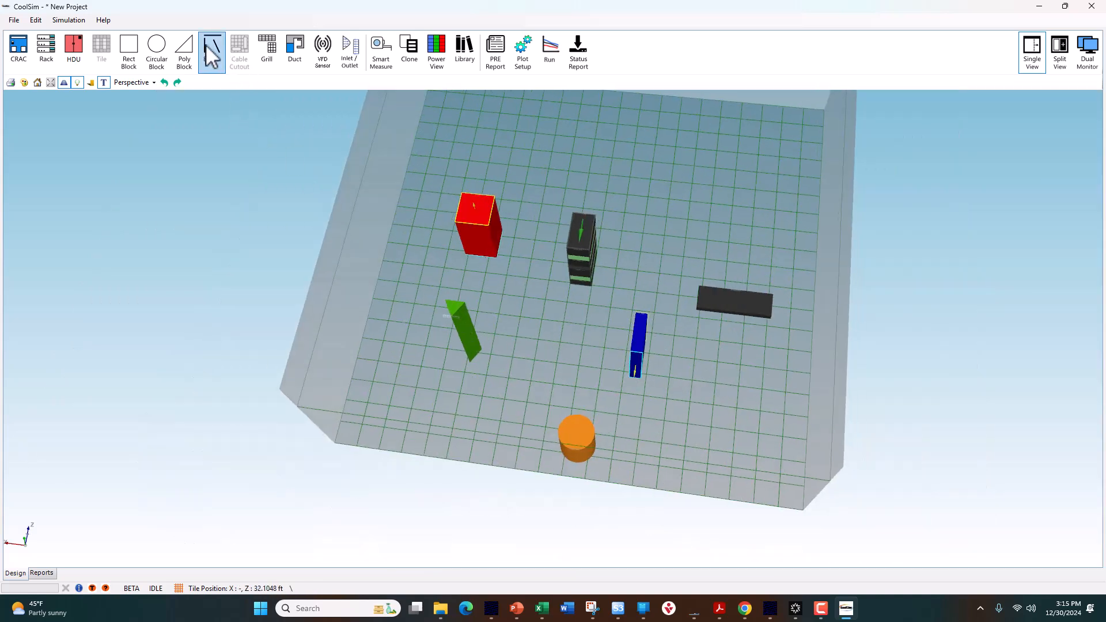
pyautogui.moveTo(211, 55); pyautogui.dragTo(666, 258)
pyautogui.moveTo(662, 258); pyautogui.dragTo(619, 312, button='middle')
pyautogui.scroll(3, 618, 312)
pyautogui.moveTo(763, 329)
pyautogui.mouseDown()
pyautogui.moveTo(589, 304)
pyautogui.moveTo(807, 370)
pyautogui.moveTo(778, 336)
pyautogui.mouseUp()
# Set the baffle to allow air flow through it with a 5% open area and accept the settings.
pyautogui.click(777, 268)
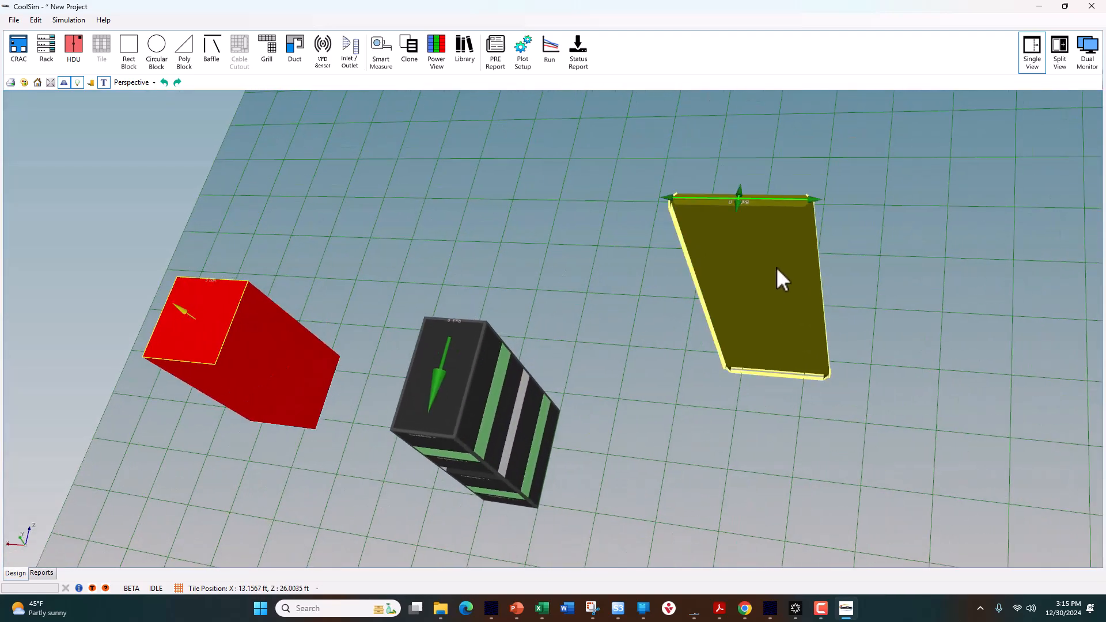
pyautogui.doubleClick(729, 282)
pyautogui.moveTo(136, 10); pyautogui.dragTo(622, 64)
pyautogui.click(565, 81)
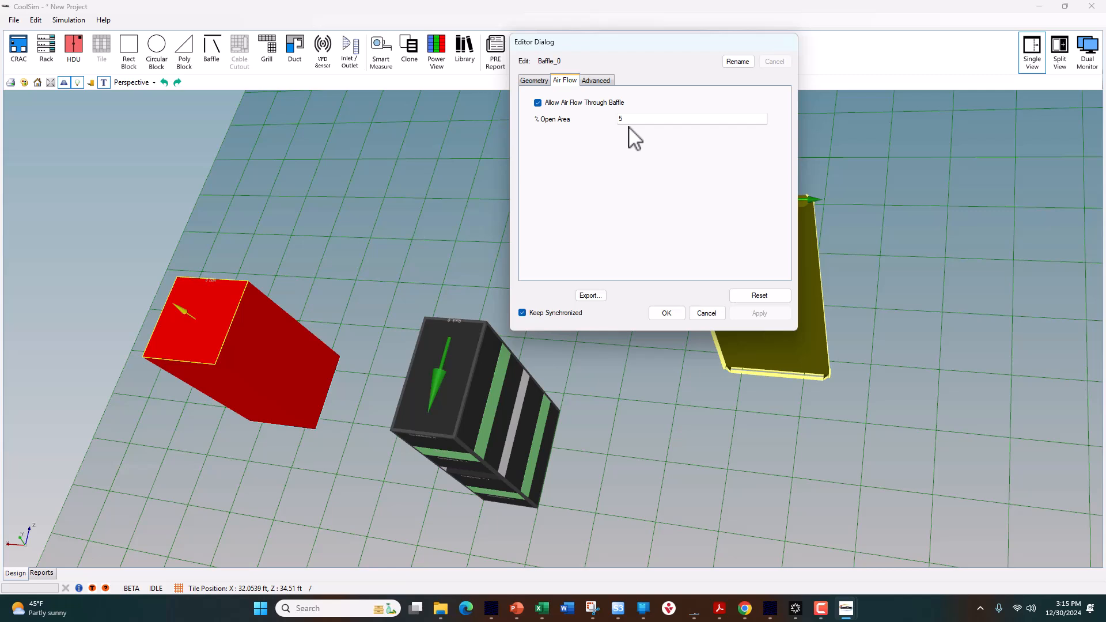
pyautogui.click(668, 314)
# Rotate the baffle by 35 degrees and apply the rotation.
pyautogui.rightClick(813, 228)
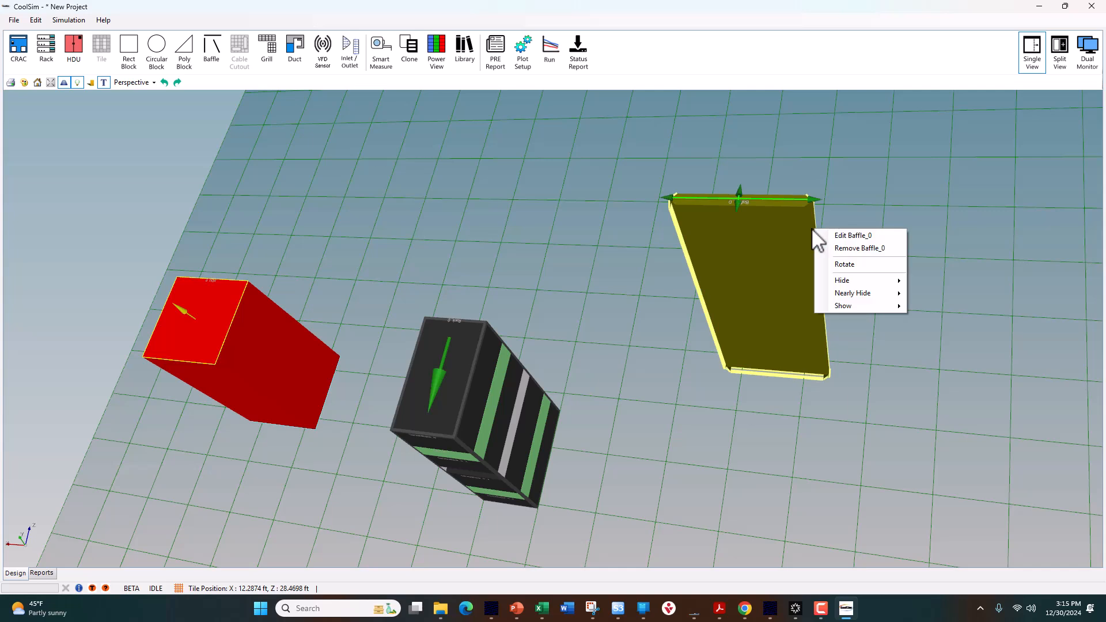
pyautogui.click(846, 263)
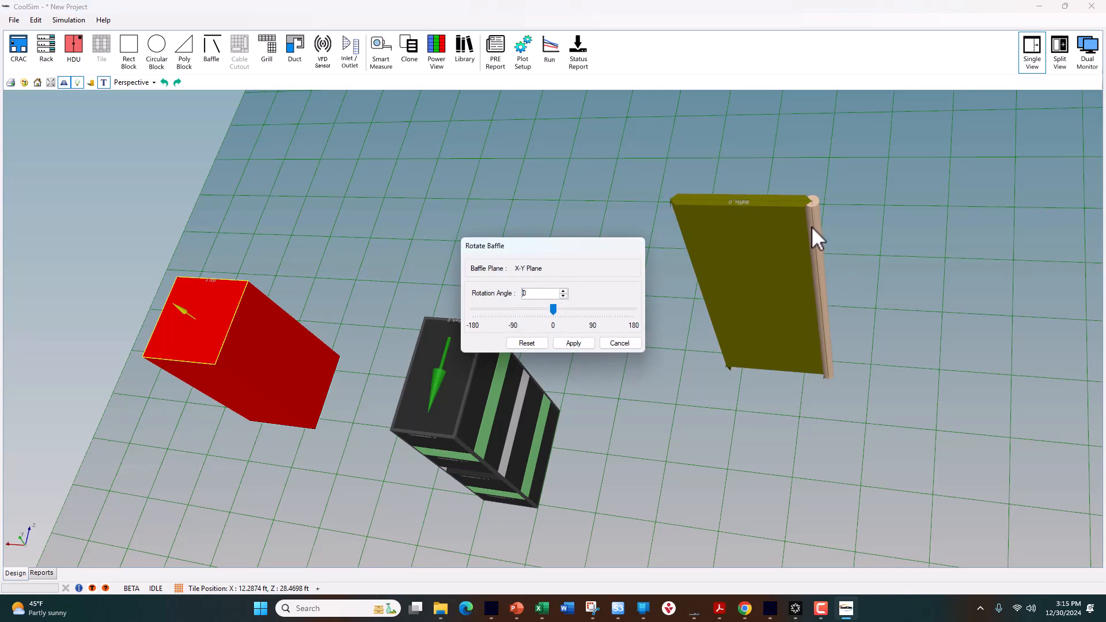
pyautogui.moveTo(555, 310)
pyautogui.mouseDown()
pyautogui.moveTo(573, 314)
pyautogui.moveTo(542, 313)
pyautogui.moveTo(571, 317)
pyautogui.mouseUp()
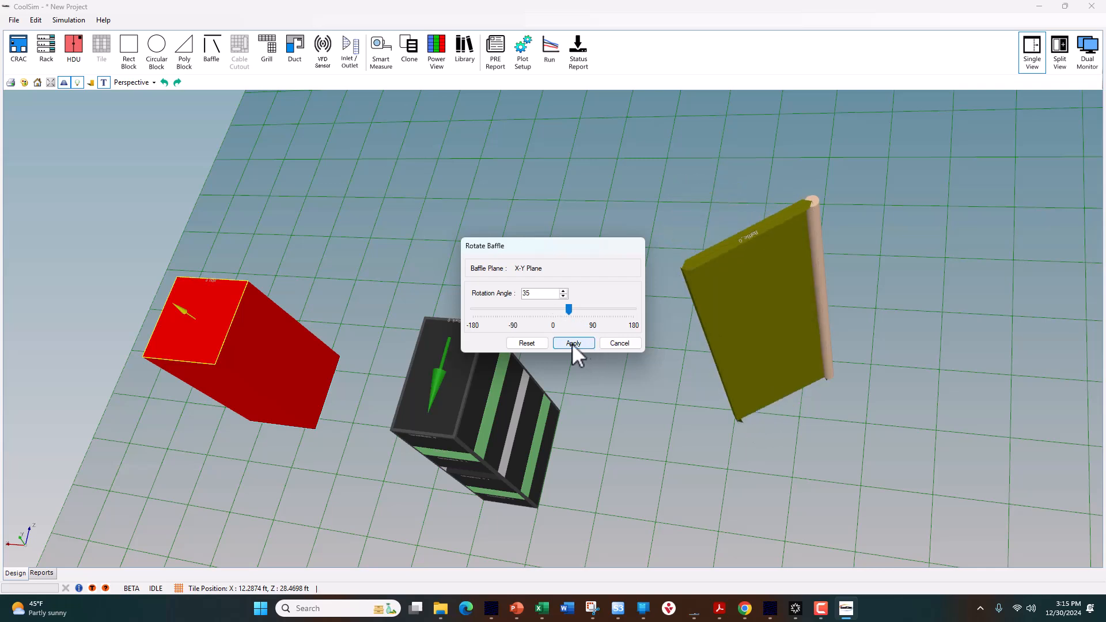
pyautogui.click(567, 343)
# Place a grill at ceiling height above the open floor behind the HDU and rack.
pyautogui.scroll(-4, 626, 341)
pyautogui.moveTo(642, 349); pyautogui.dragTo(545, 278, button='middle')
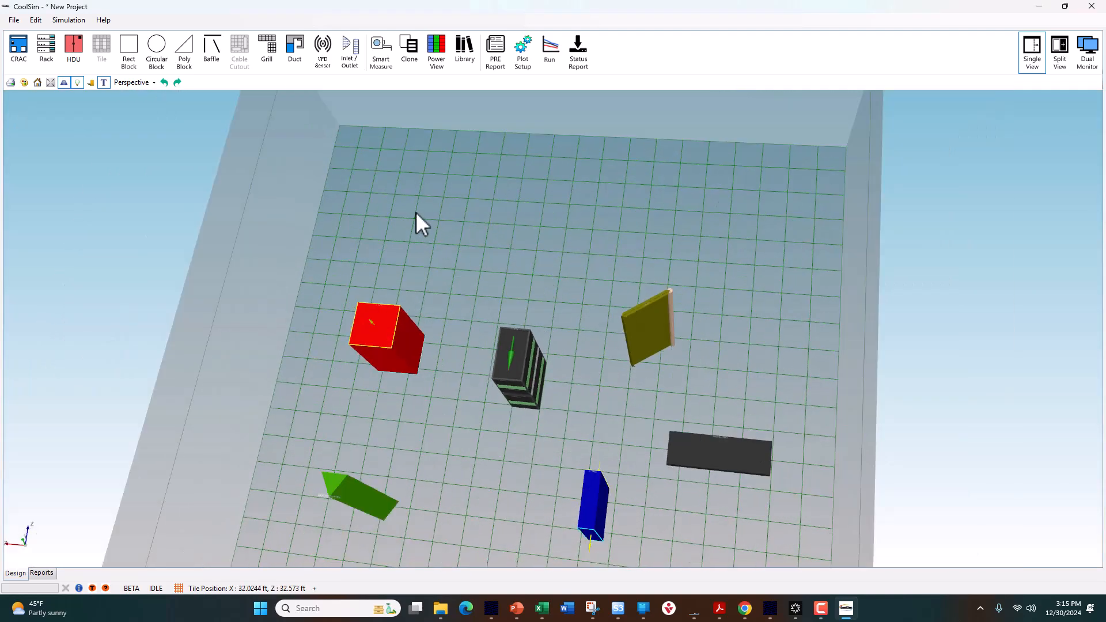
pyautogui.moveTo(273, 47); pyautogui.dragTo(476, 248)
pyautogui.moveTo(463, 248); pyautogui.dragTo(433, 279, button='middle')
pyautogui.scroll(3, 471, 230)
pyautogui.scroll(-2, 472, 231)
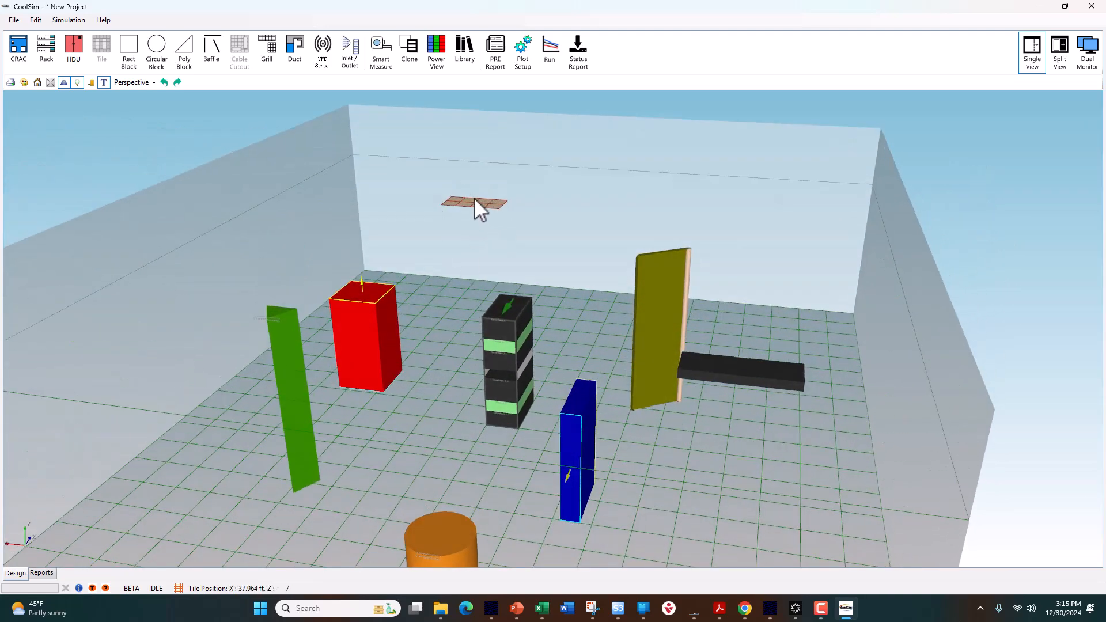
pyautogui.moveTo(443, 310); pyautogui.dragTo(440, 281, button='middle')
pyautogui.moveTo(538, 240); pyautogui.dragTo(406, 187, button='middle')
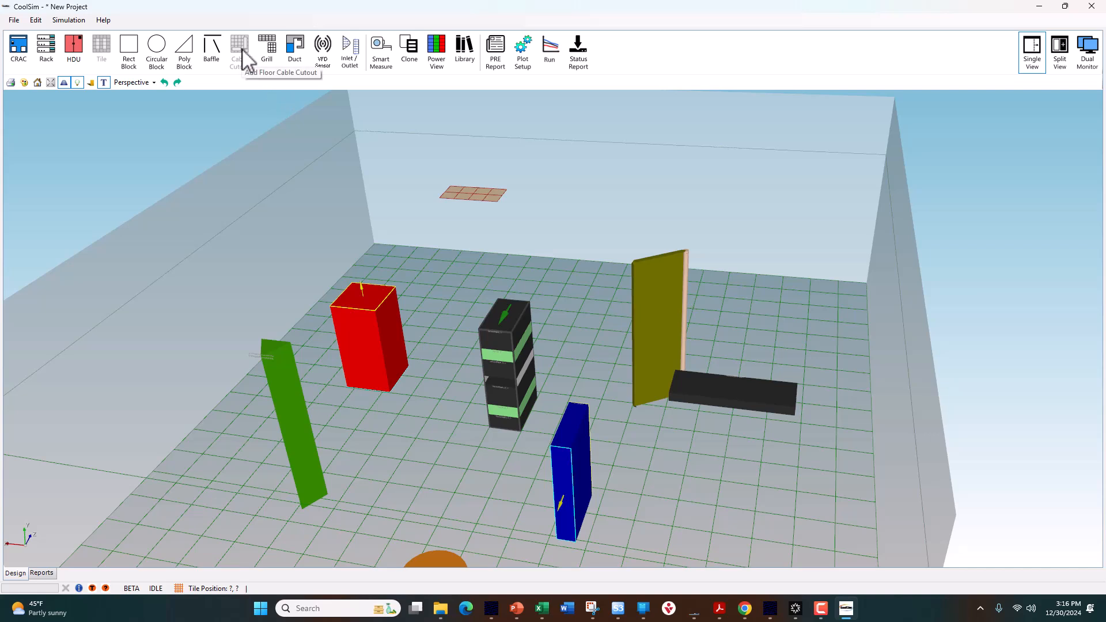
# Place an overhead duct beside the ceiling grill, behind the rack and baffle.
pyautogui.click(303, 53)
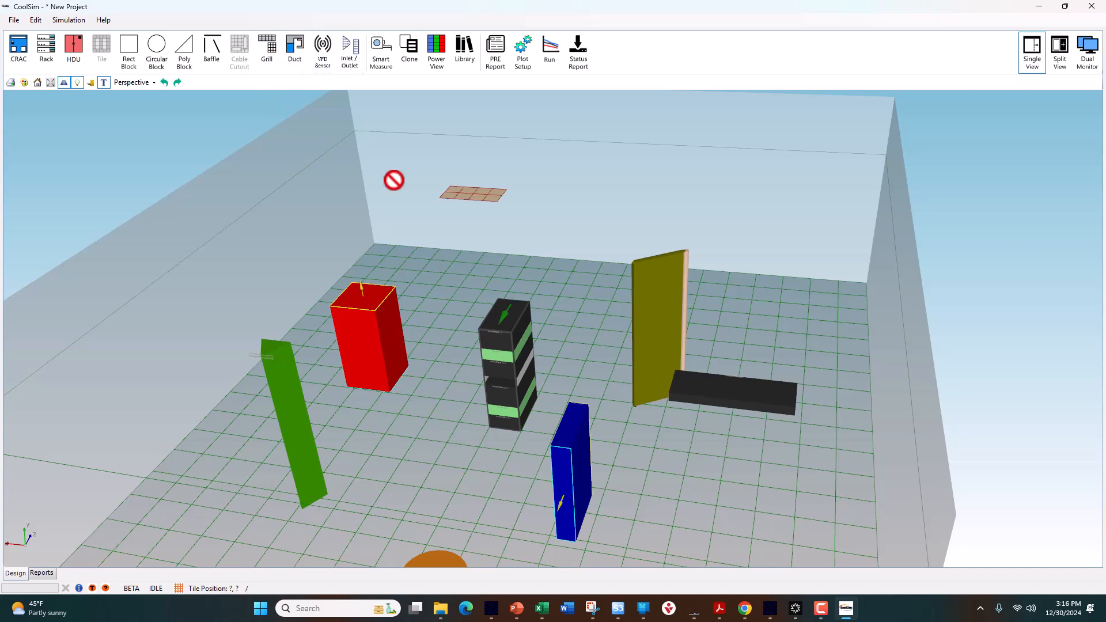
pyautogui.click(553, 308)
pyautogui.moveTo(556, 308); pyautogui.dragTo(391, 231)
pyautogui.moveTo(782, 275); pyautogui.dragTo(680, 381)
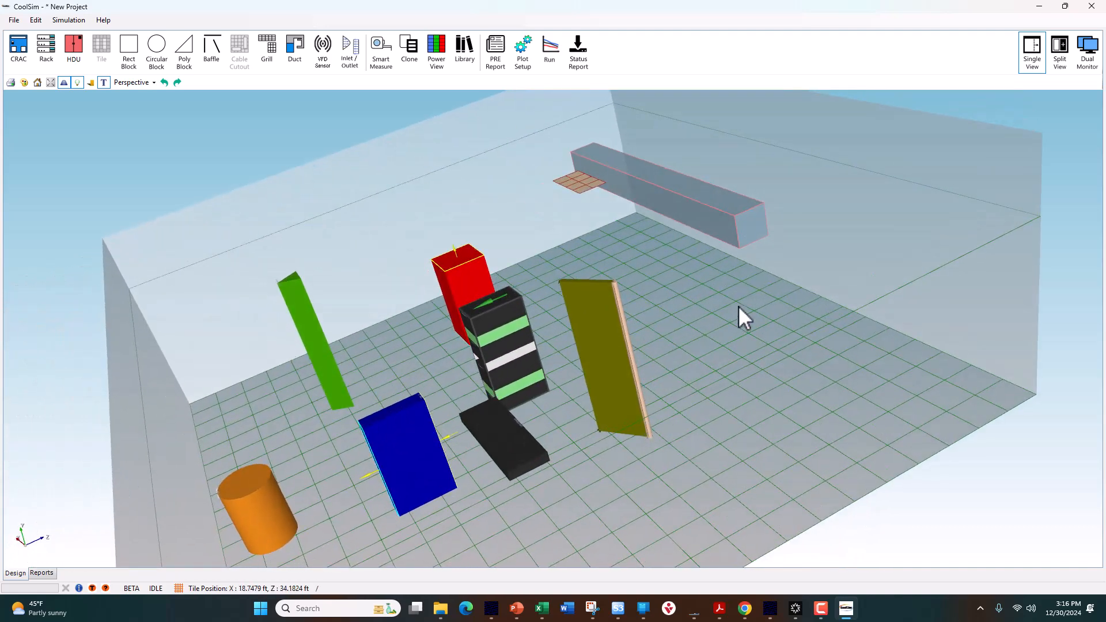
# Add a 2 by 2 ft branch duct to the overhead duct, fit it with Smart Length, and apply it.
pyautogui.click(711, 226)
pyautogui.rightClick(711, 225)
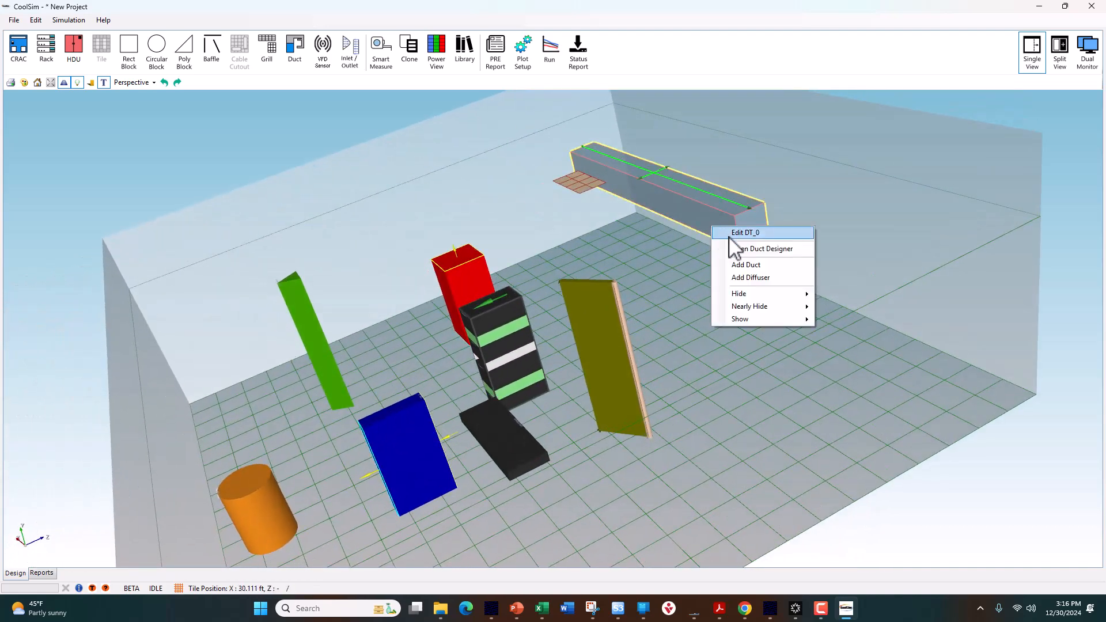
pyautogui.click(735, 249)
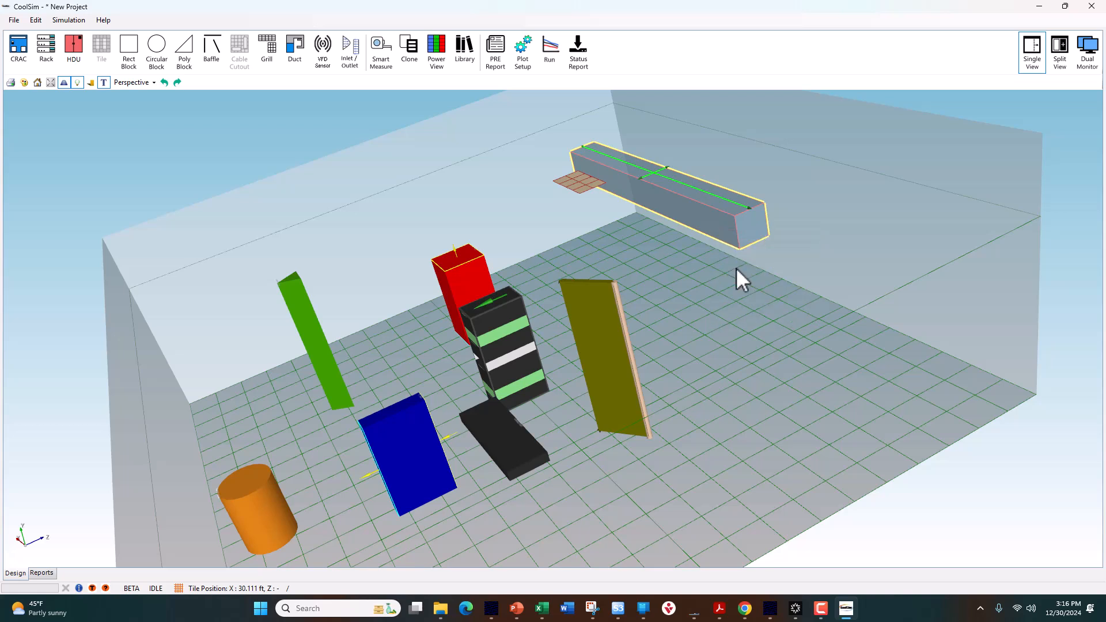
pyautogui.click(249, 238)
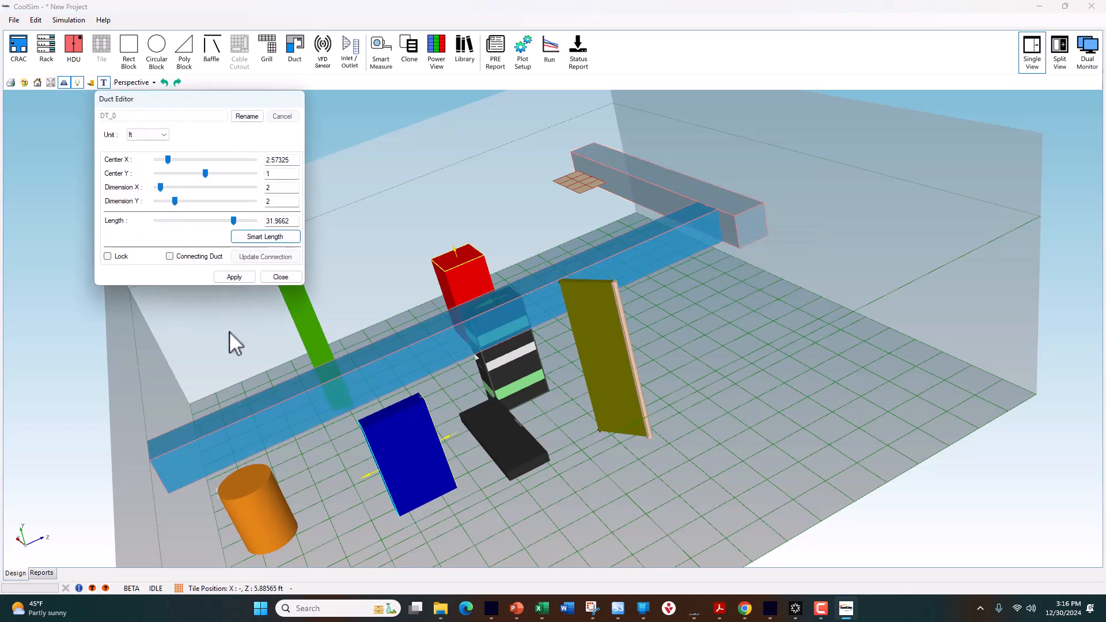
pyautogui.click(234, 277)
pyautogui.scroll(-3, 496, 340)
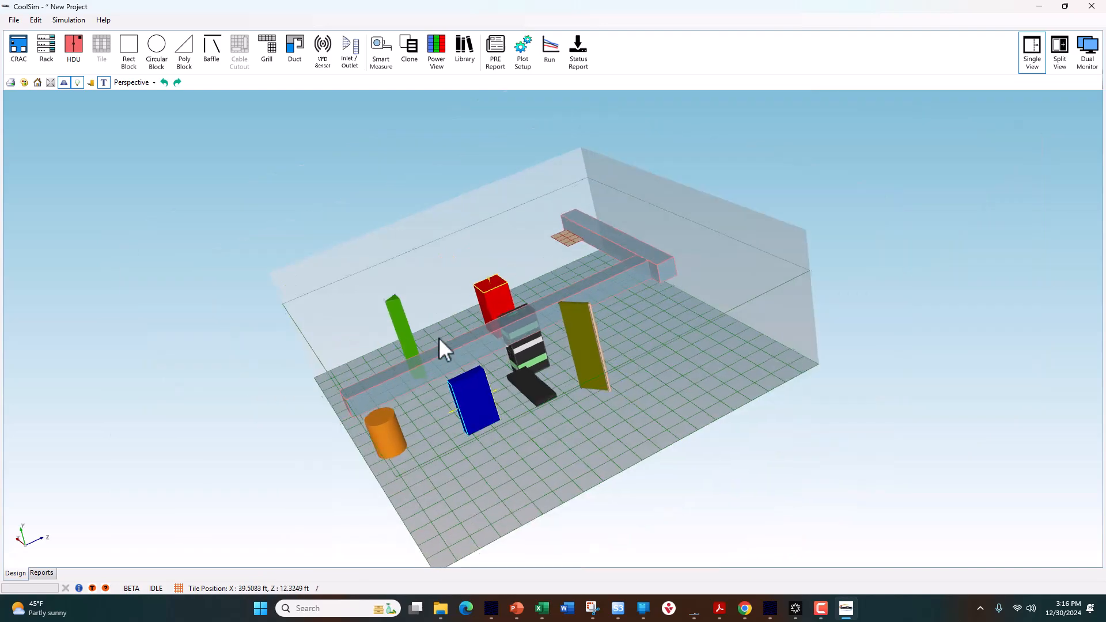
# Duplicate the rack and place the copy on the open floor in front of the ceiling grill.
pyautogui.moveTo(583, 344); pyautogui.dragTo(697, 340, button='middle')
pyautogui.scroll(3, 700, 342)
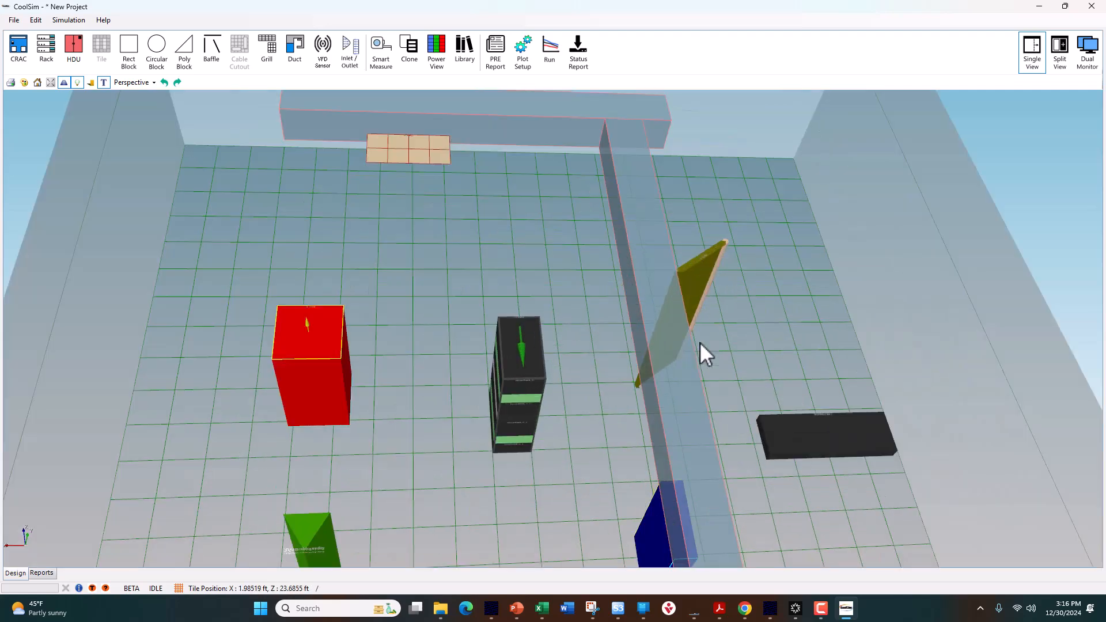
pyautogui.scroll(-1, 700, 342)
pyautogui.moveTo(451, 360); pyautogui.dragTo(543, 353, button='middle')
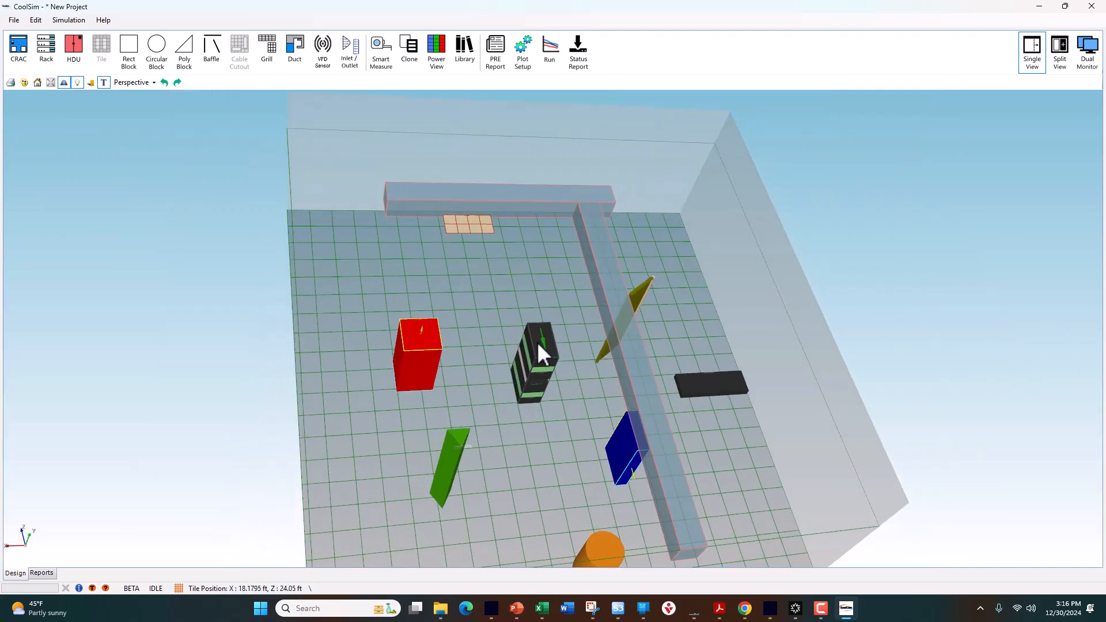
pyautogui.scroll(4, 541, 353)
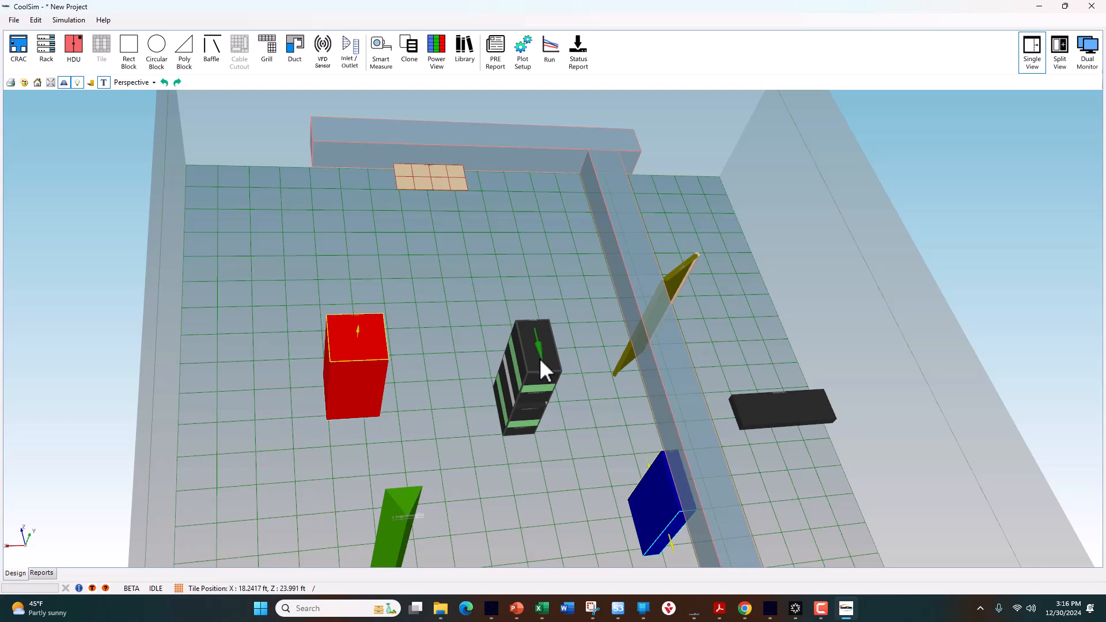
pyautogui.click(539, 358)
pyautogui.hotkey('ctrl', 'c')
pyautogui.hotkey('ctrl', 'v')
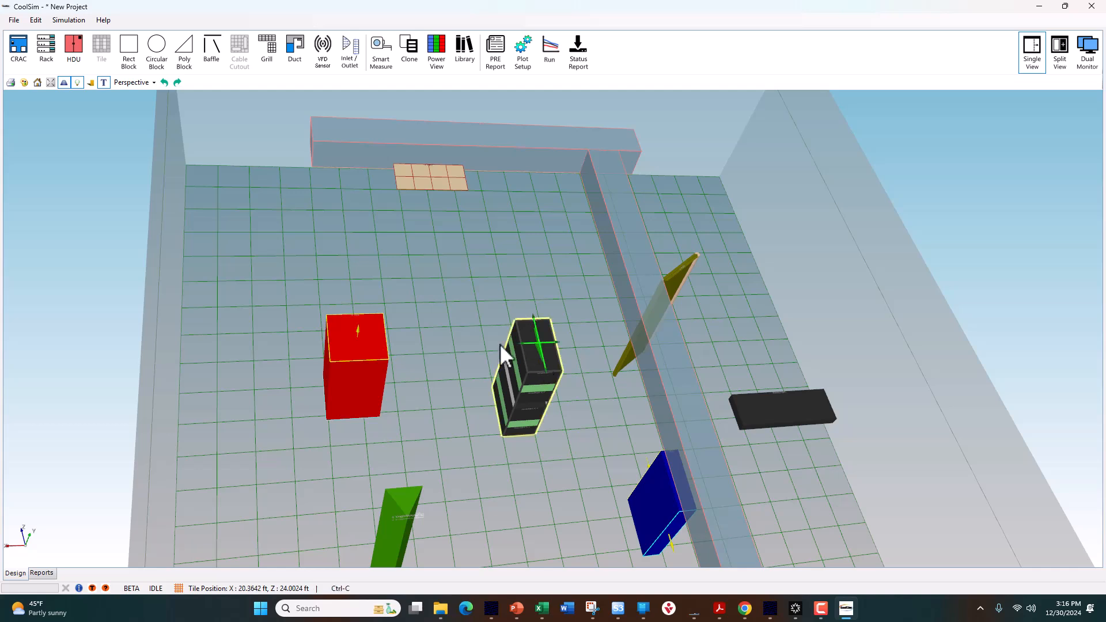
pyautogui.click(455, 288)
pyautogui.click(466, 241)
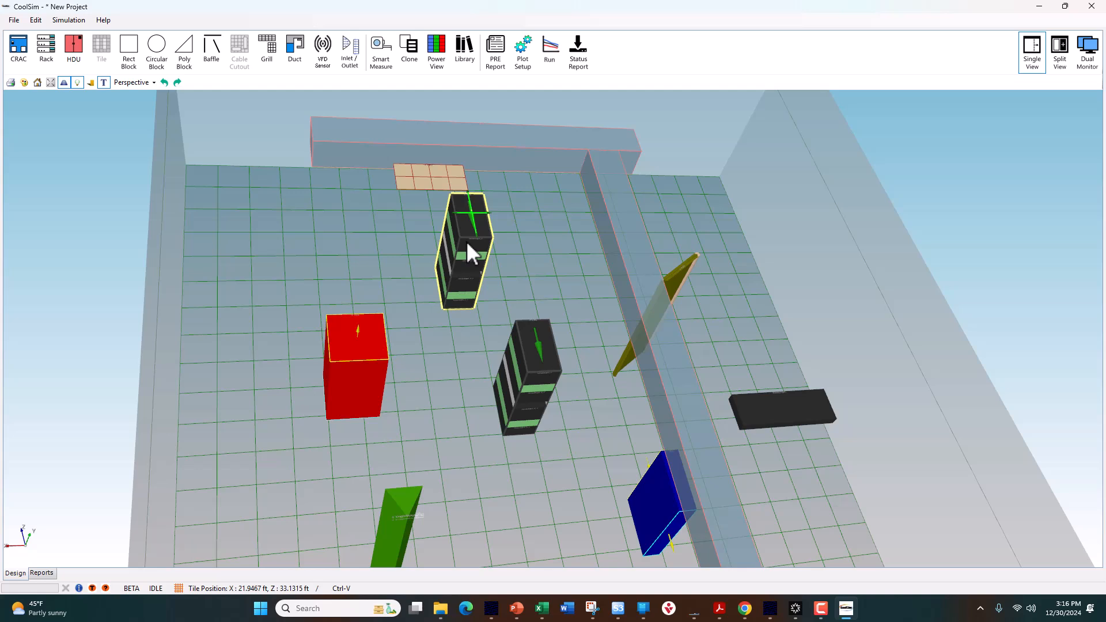
# Group the copied rack with the red HDU and shift the group slightly sideways across the floor.
pyautogui.click(537, 338)
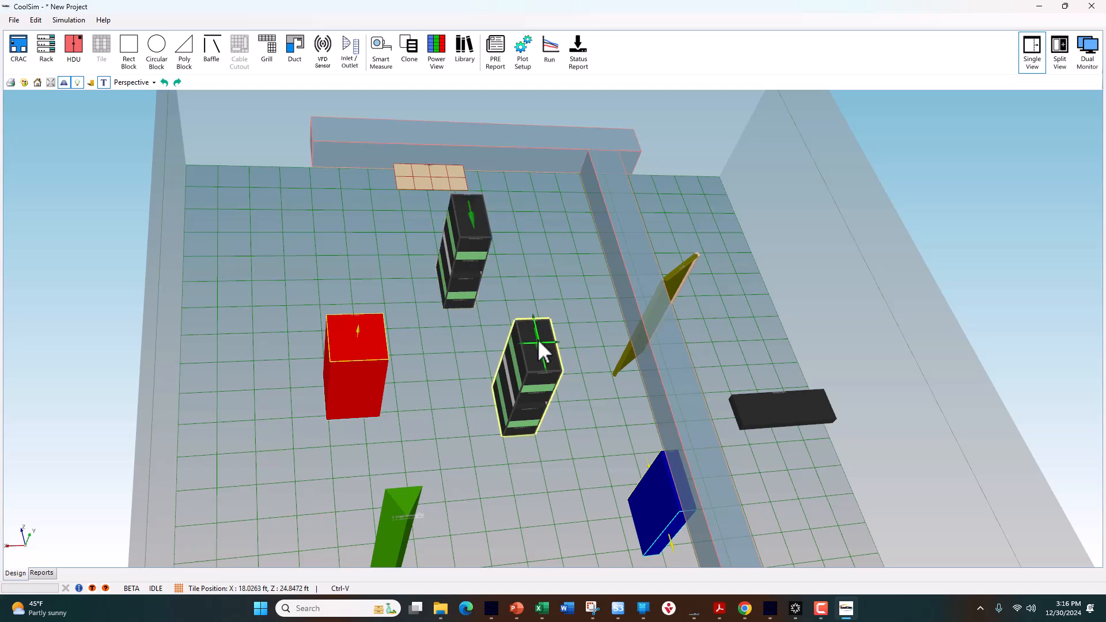
pyautogui.click(468, 259)
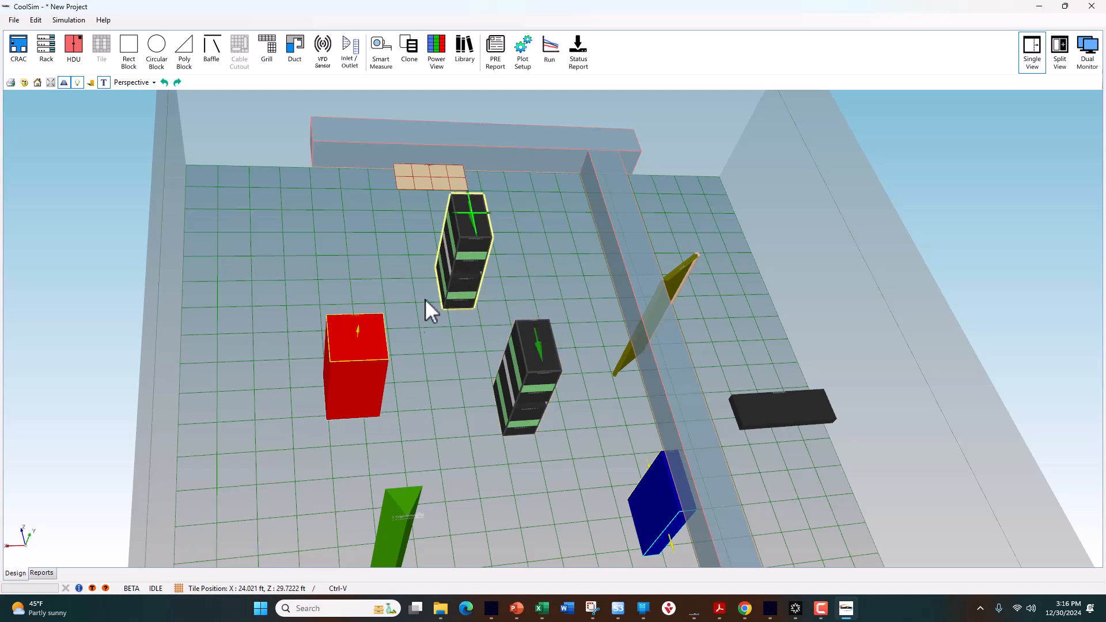
pyautogui.keyDown('ctrl'); pyautogui.click(352, 352); pyautogui.keyUp('ctrl')
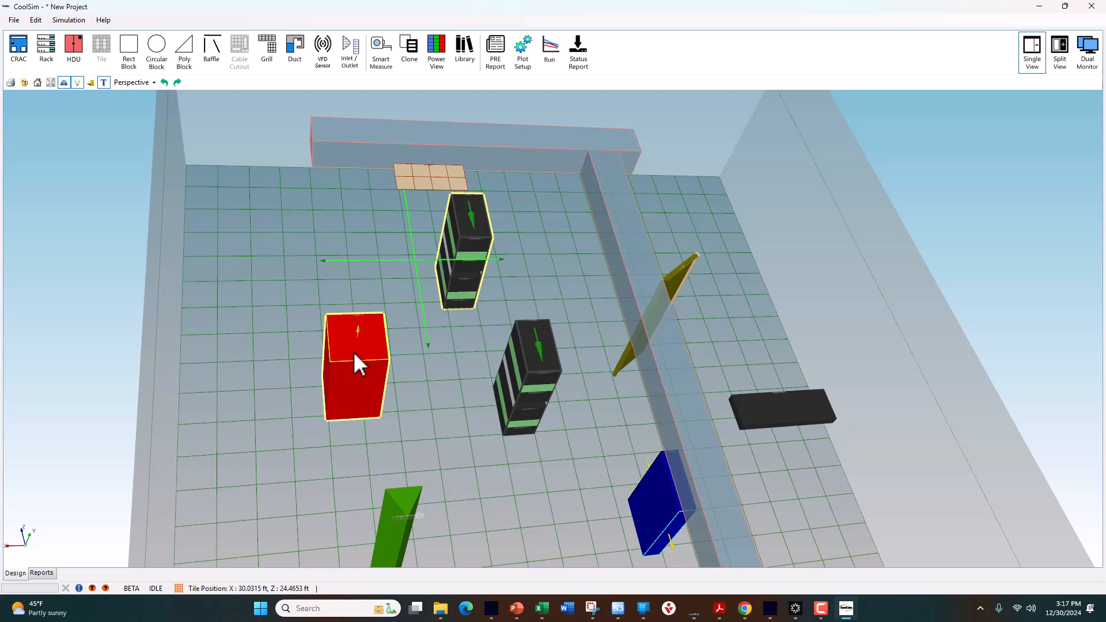
pyautogui.rightClick(353, 351)
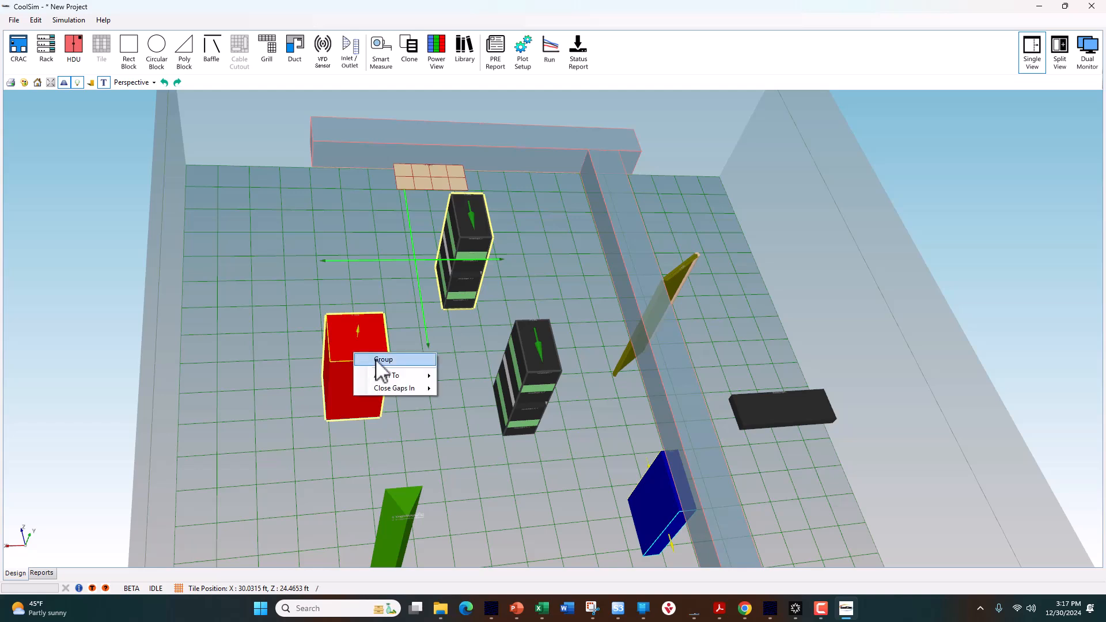
pyautogui.click(378, 361)
pyautogui.moveTo(368, 350)
pyautogui.mouseDown()
pyautogui.moveTo(381, 346)
pyautogui.moveTo(353, 348)
pyautogui.mouseUp()
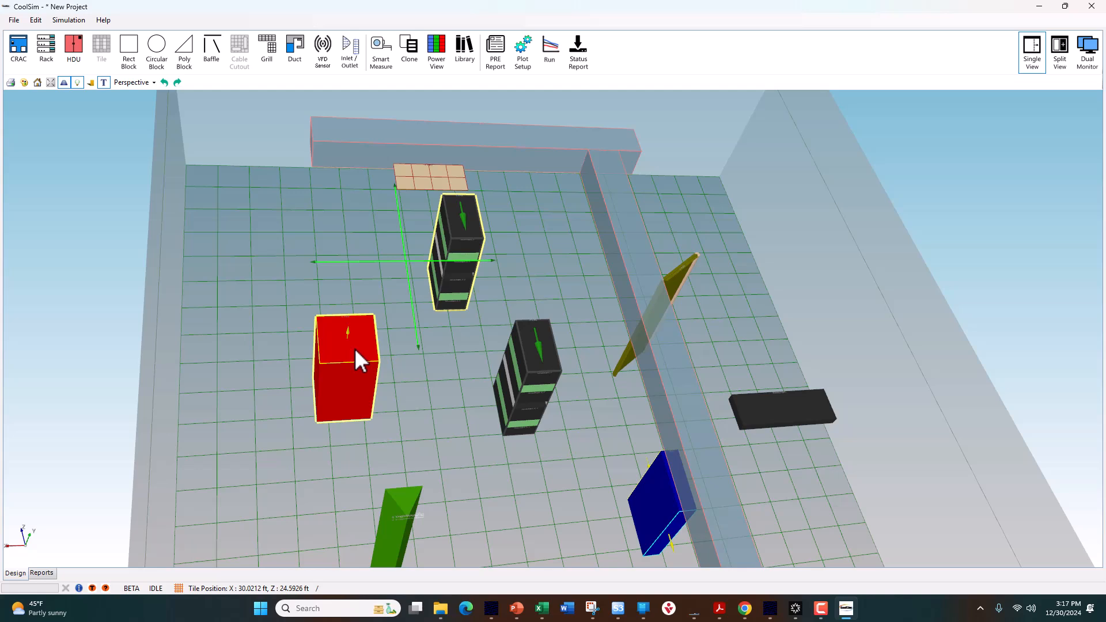
pyautogui.rightClick(354, 348)
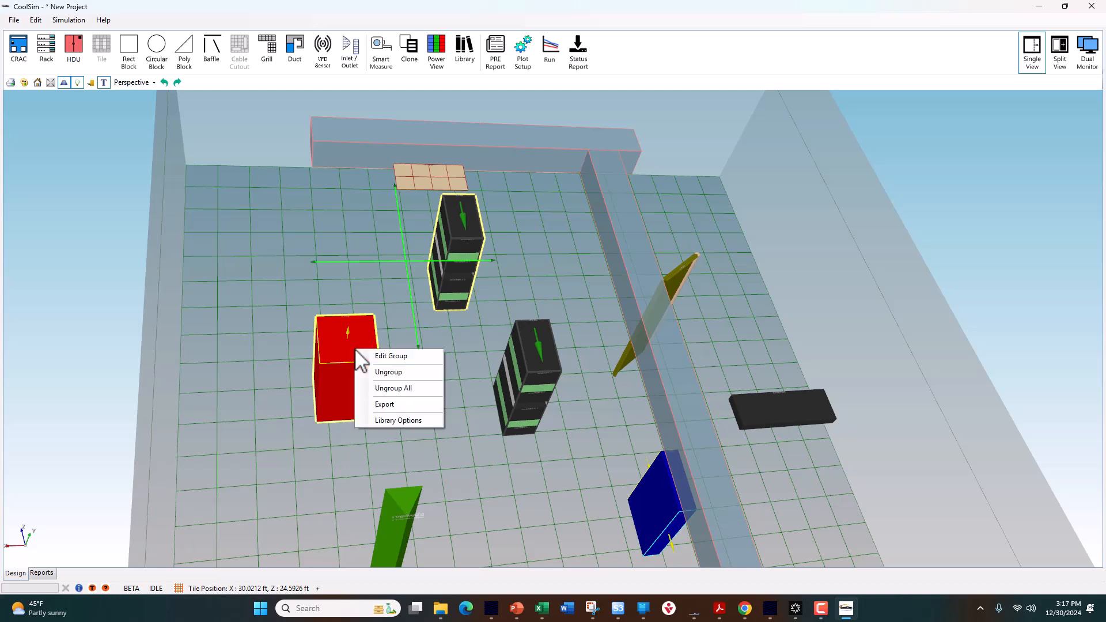
pyautogui.click(336, 340)
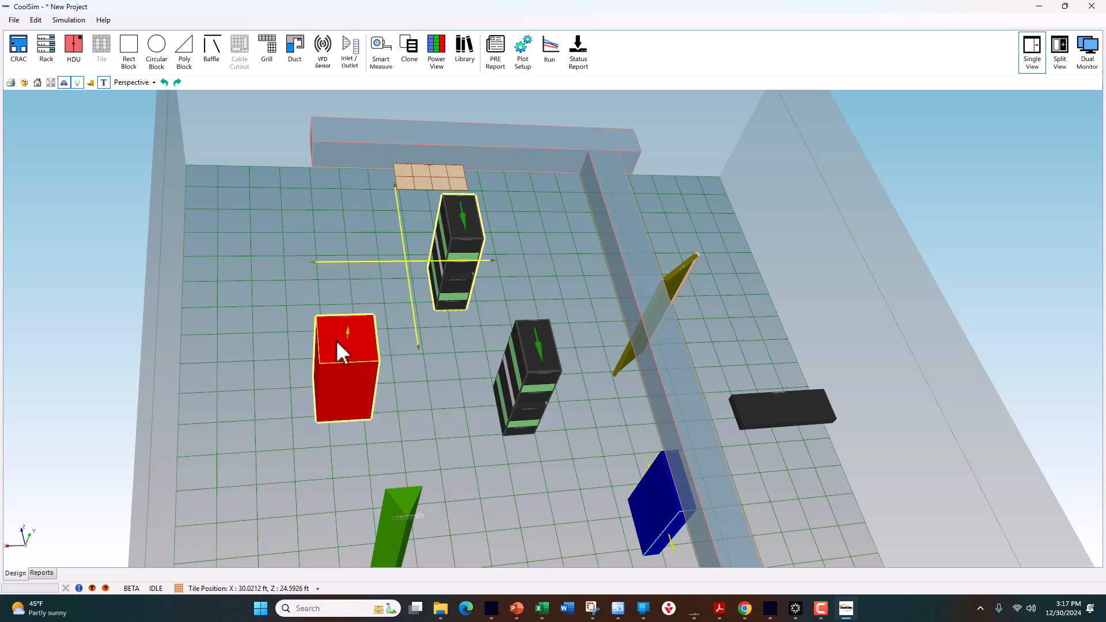
# View the Clone options for the grouped rack and HDU, and close them without making copies.
pyautogui.click(409, 55)
pyautogui.moveTo(548, 215); pyautogui.dragTo(662, 173)
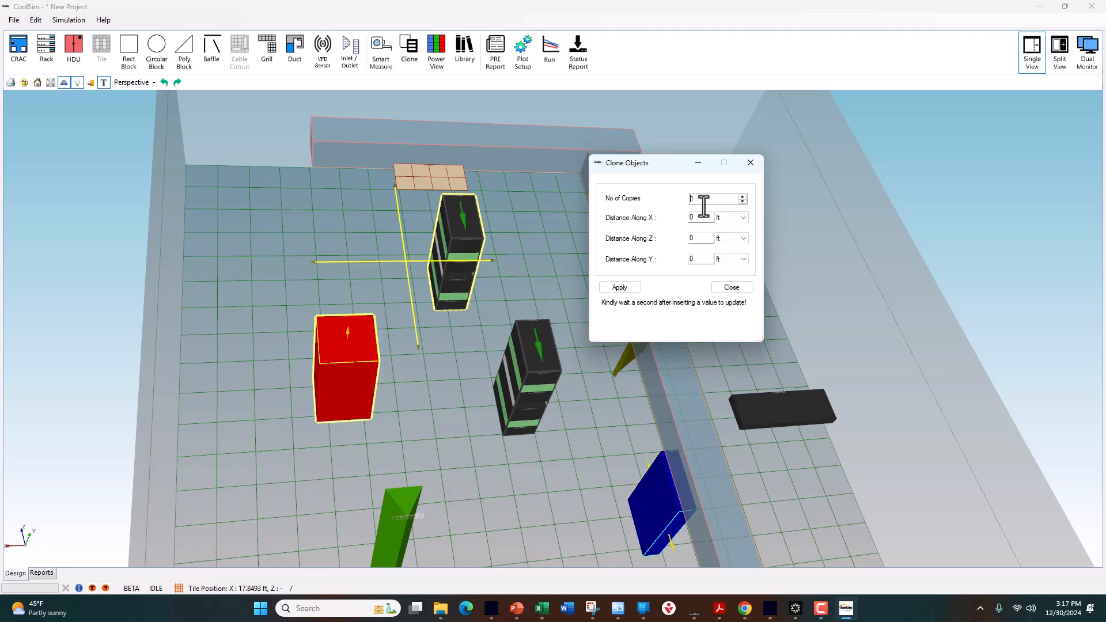
pyautogui.click(734, 288)
# Review the pre-simulation report's specification, air flow and thermal assessment sections, and close the report.
pyautogui.moveTo(519, 185); pyautogui.dragTo(421, 202)
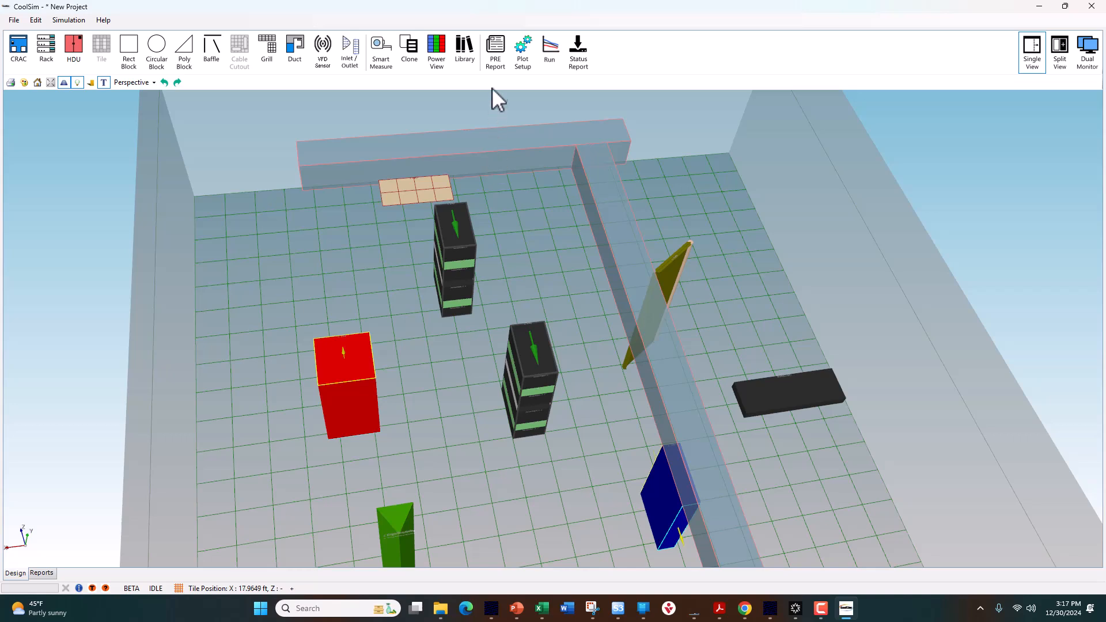
pyautogui.click(495, 57)
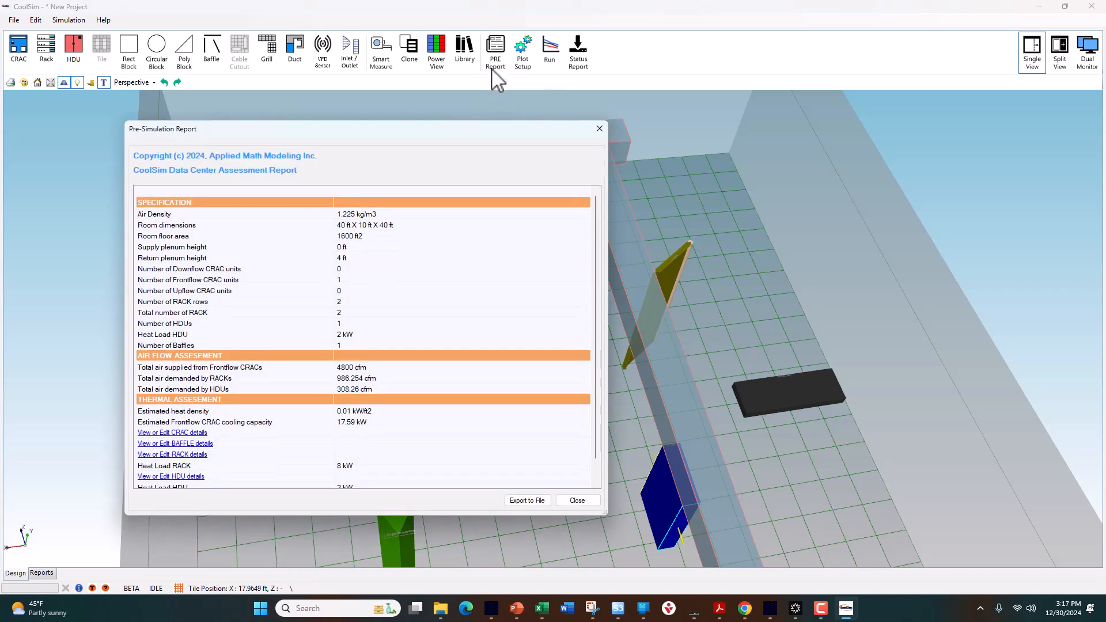
pyautogui.moveTo(457, 141); pyautogui.dragTo(713, 123)
pyautogui.scroll(-3, 702, 277)
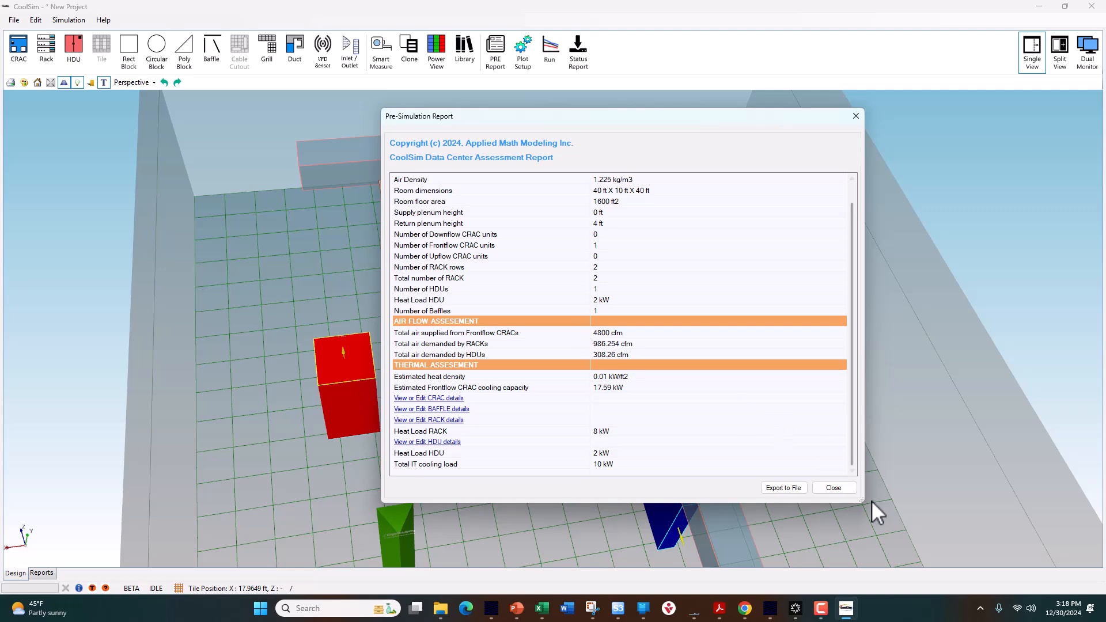
pyautogui.click(838, 488)
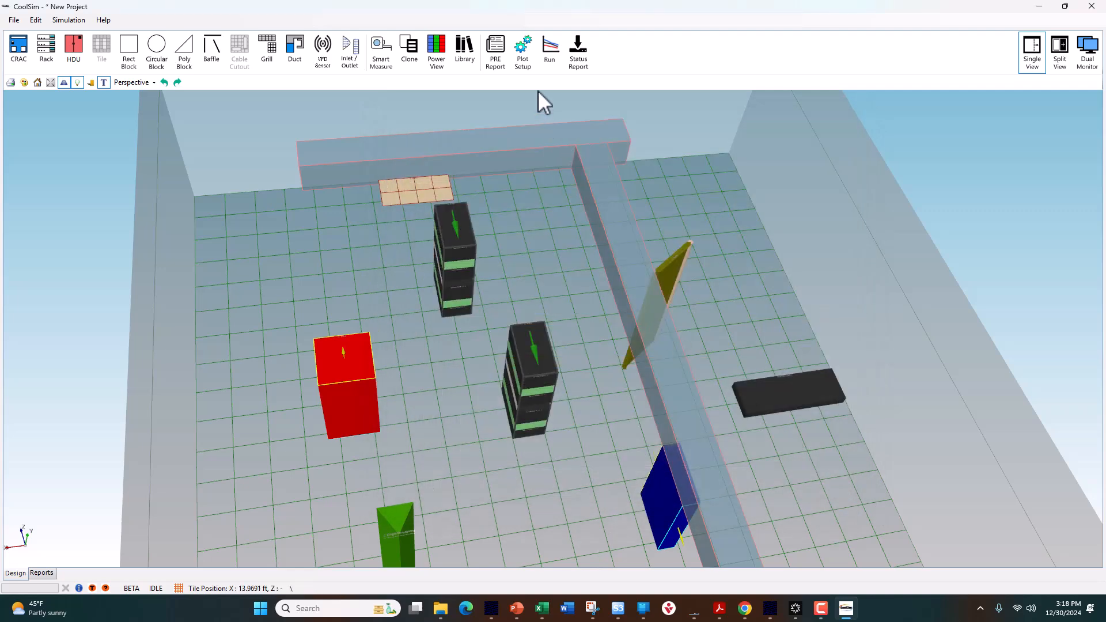
# Enable Modify Post Processing in the plot setup, check the temperature, pressure and air velocity contour settings, and accept the setup.
pyautogui.click(522, 56)
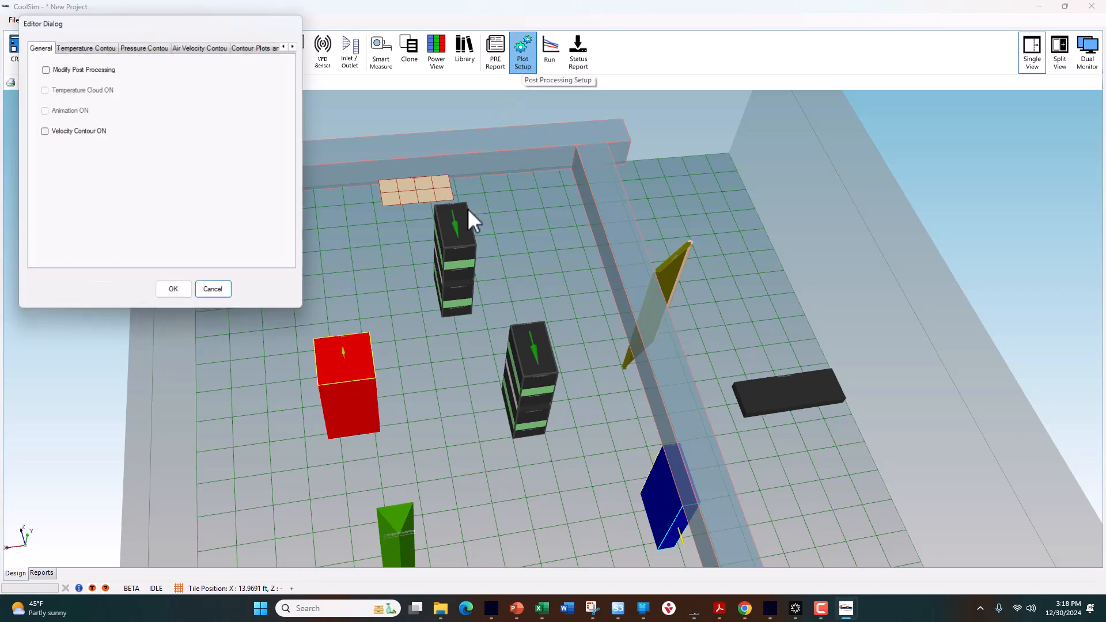
pyautogui.moveTo(137, 24); pyautogui.dragTo(879, 126)
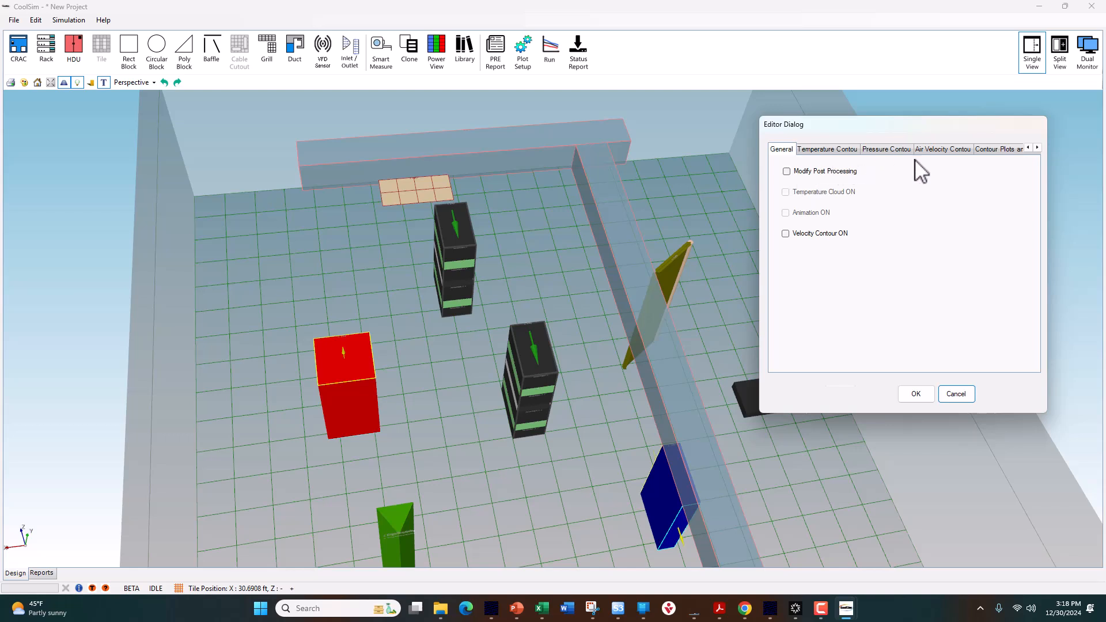
pyautogui.click(787, 171)
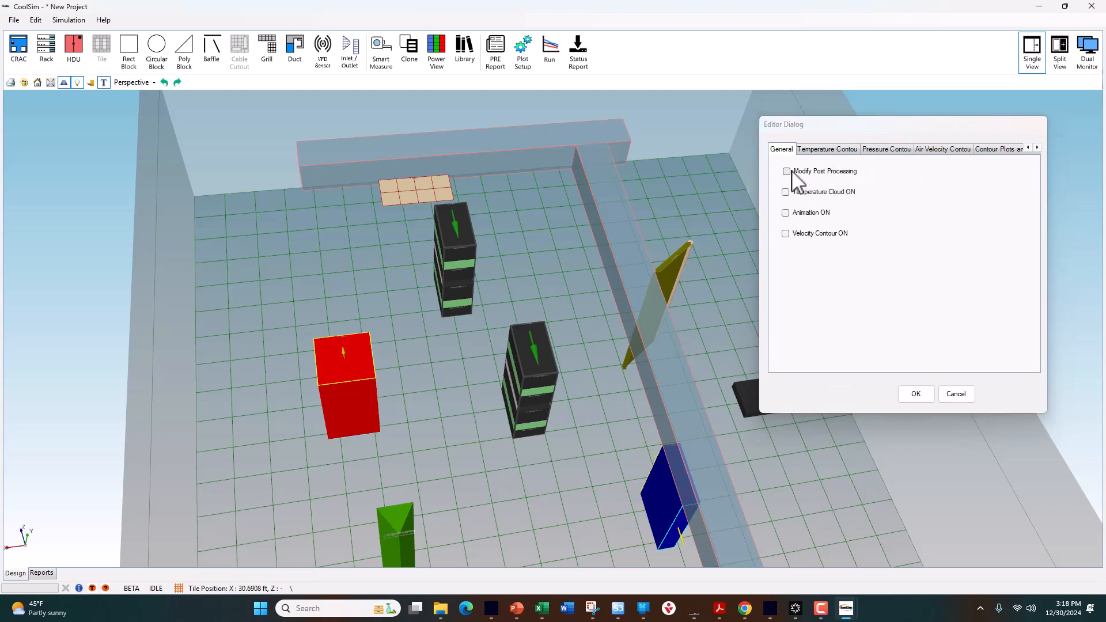
pyautogui.click(839, 151)
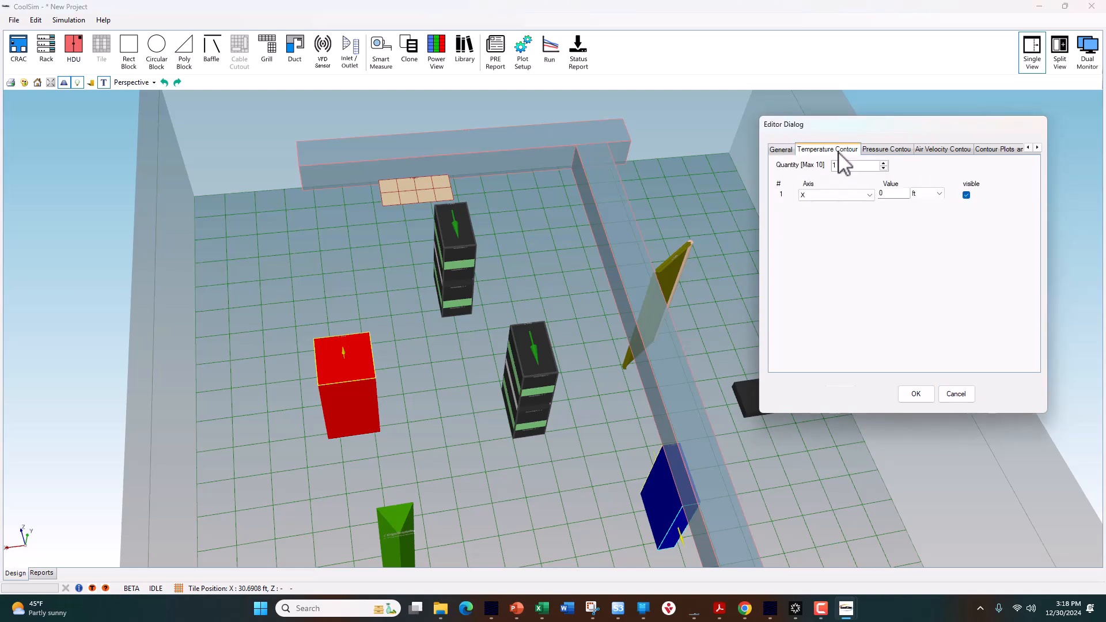
pyautogui.click(903, 150)
pyautogui.click(951, 151)
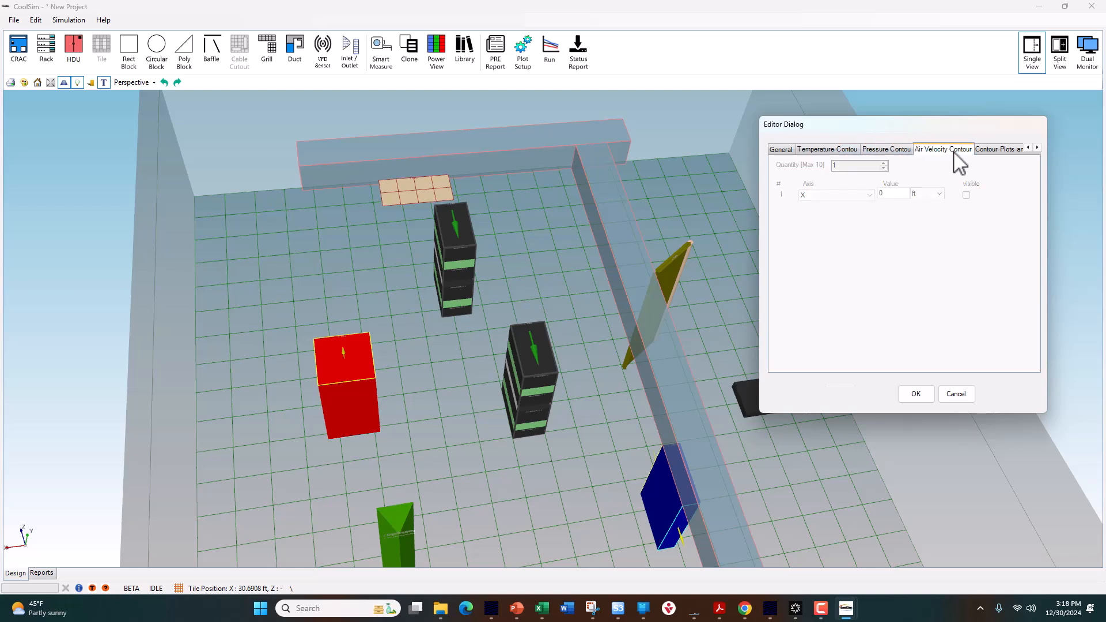
pyautogui.click(914, 395)
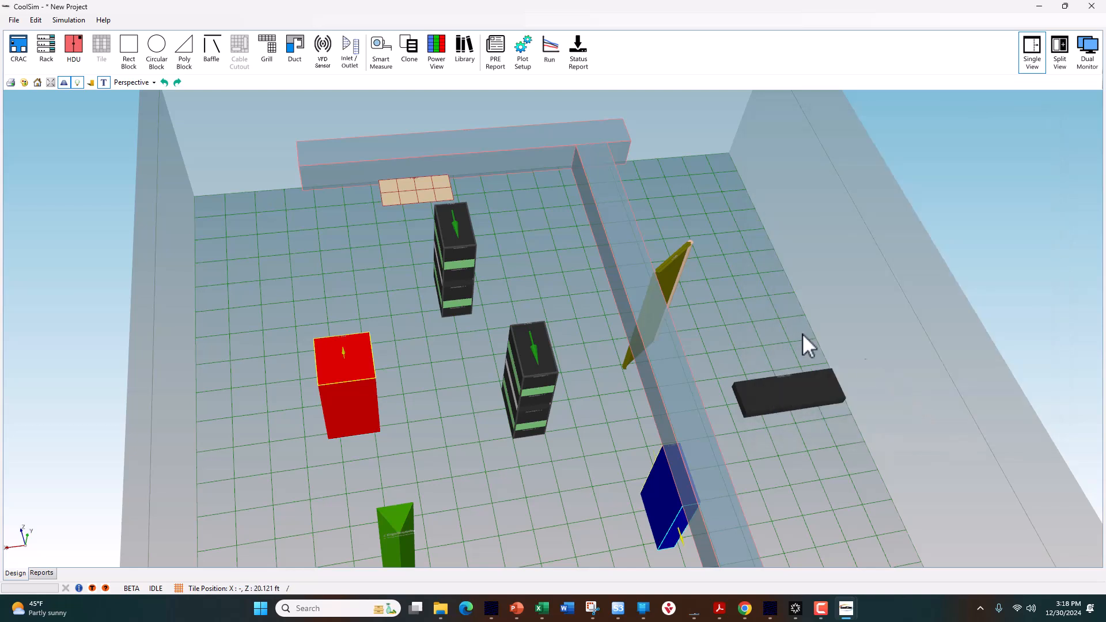
# Check the simulation job submission options without solving, and request the simulation status report.
pyautogui.click(550, 52)
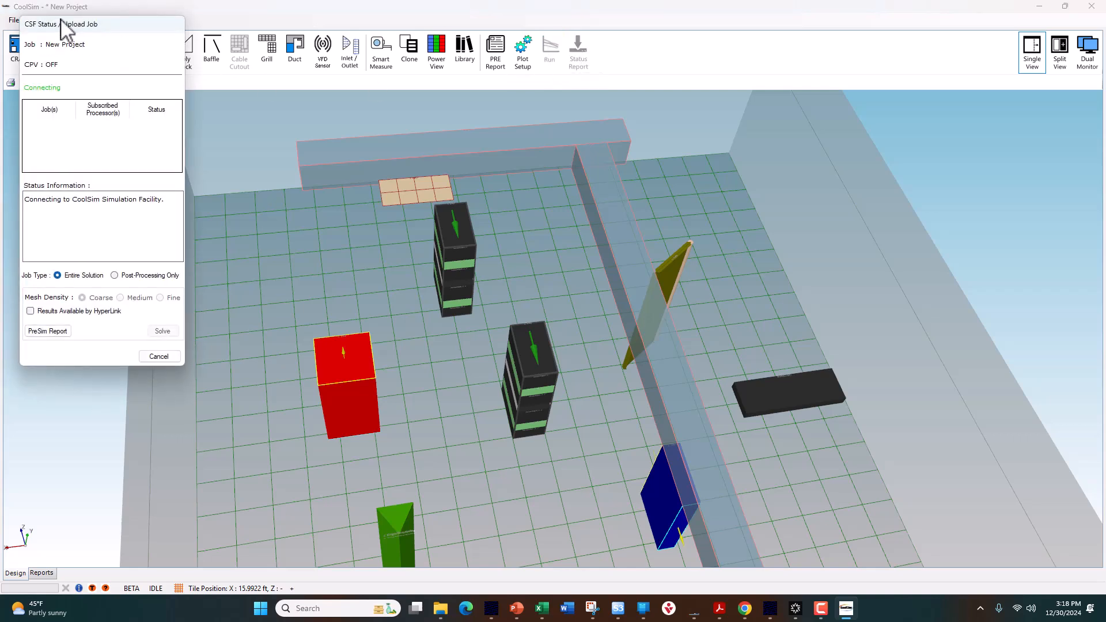
pyautogui.moveTo(75, 28); pyautogui.dragTo(800, 148)
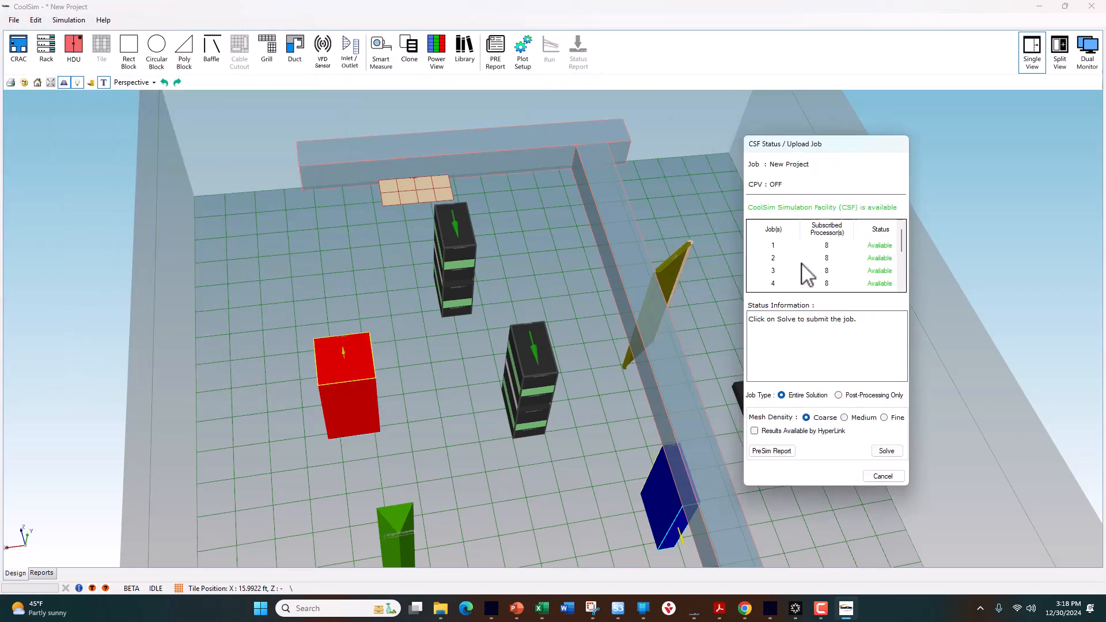
pyautogui.click(883, 476)
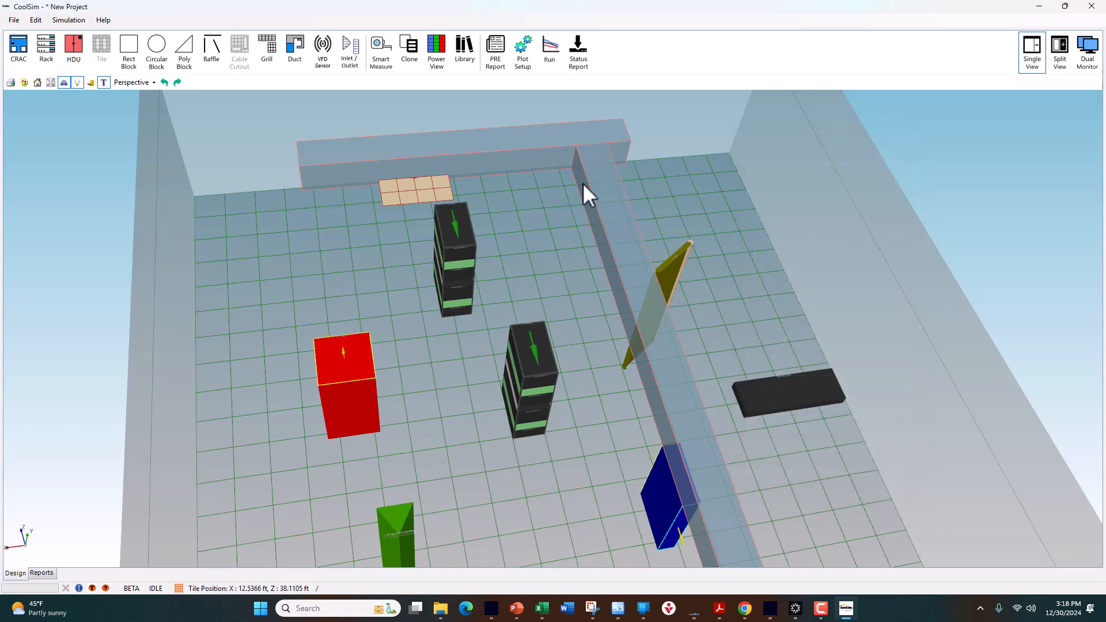
pyautogui.click(575, 56)
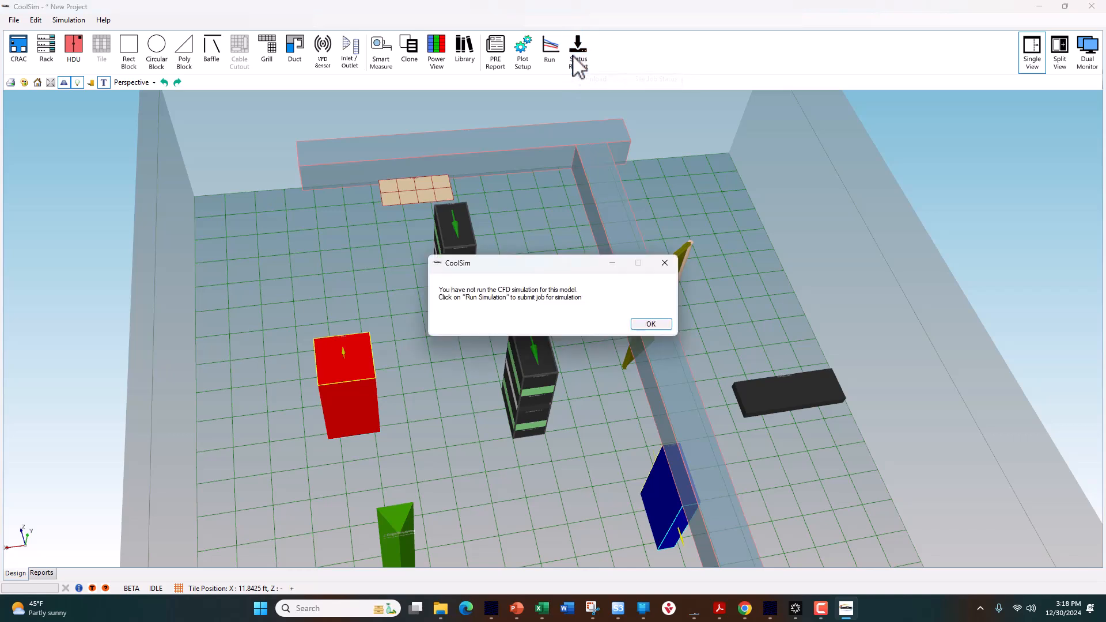
pyautogui.click(650, 323)
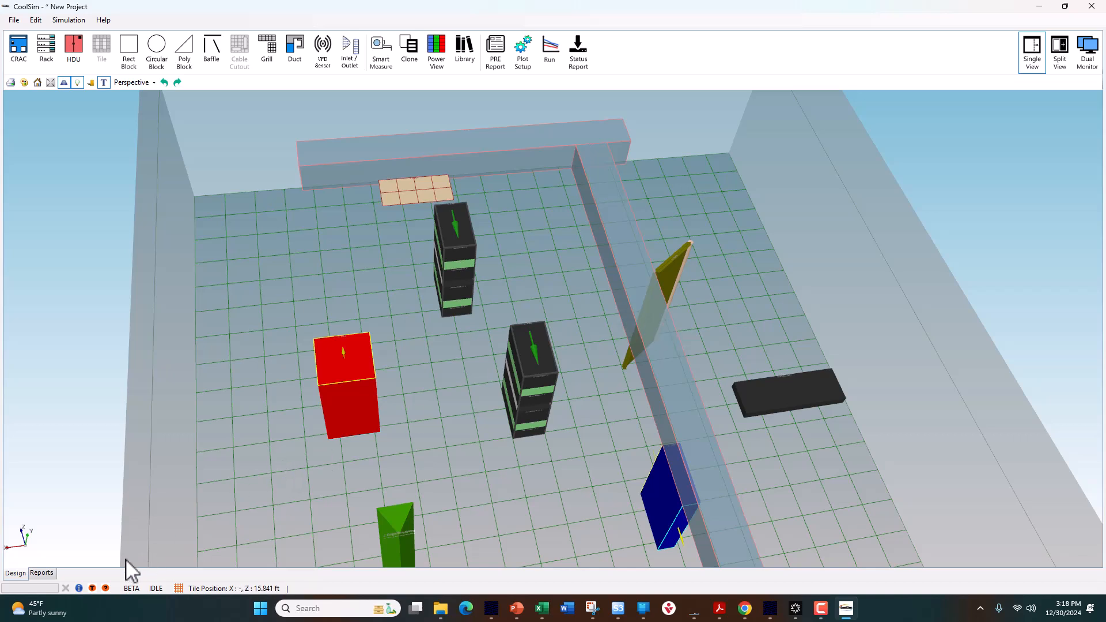
# Switch between the Reports and Design views and inspect the complete room model from several angles.
pyautogui.click(32, 572)
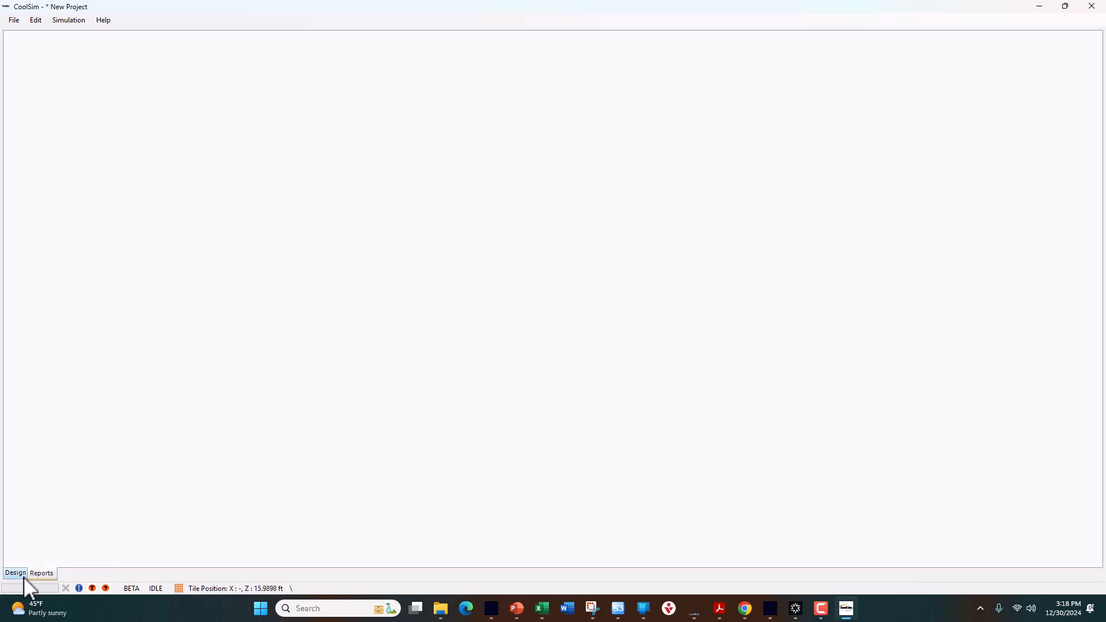
pyautogui.click(23, 573)
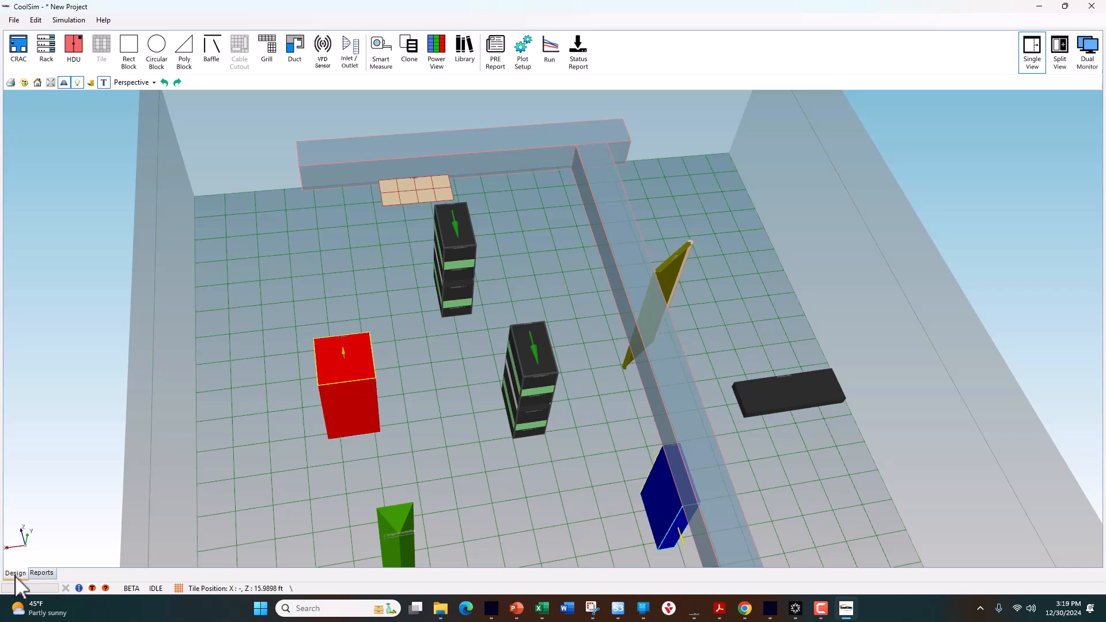
pyautogui.click(41, 572)
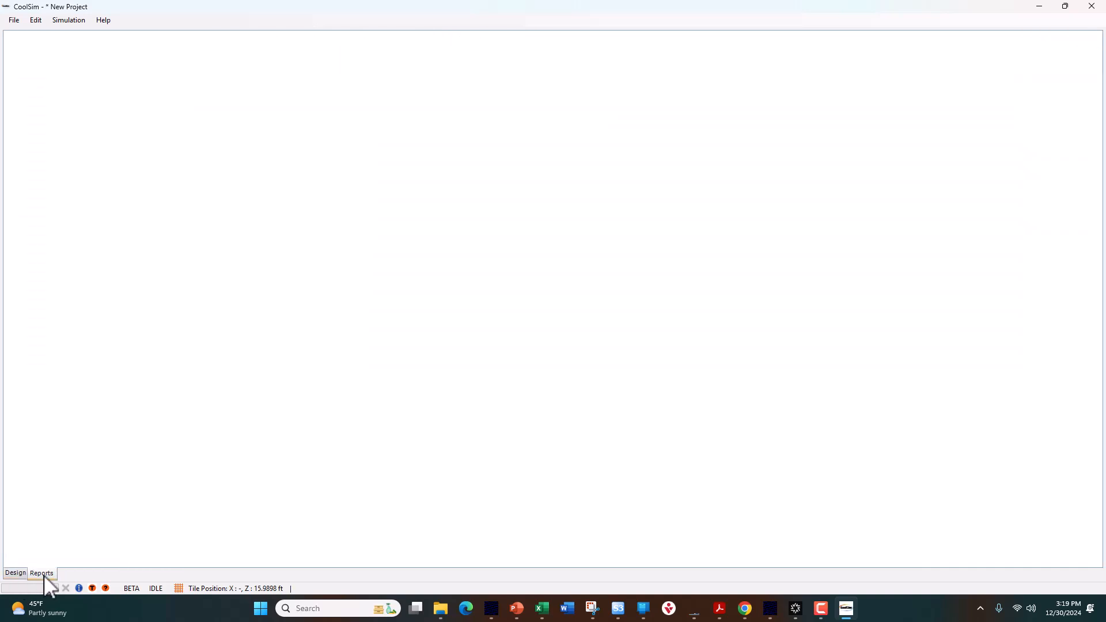
pyautogui.click(16, 573)
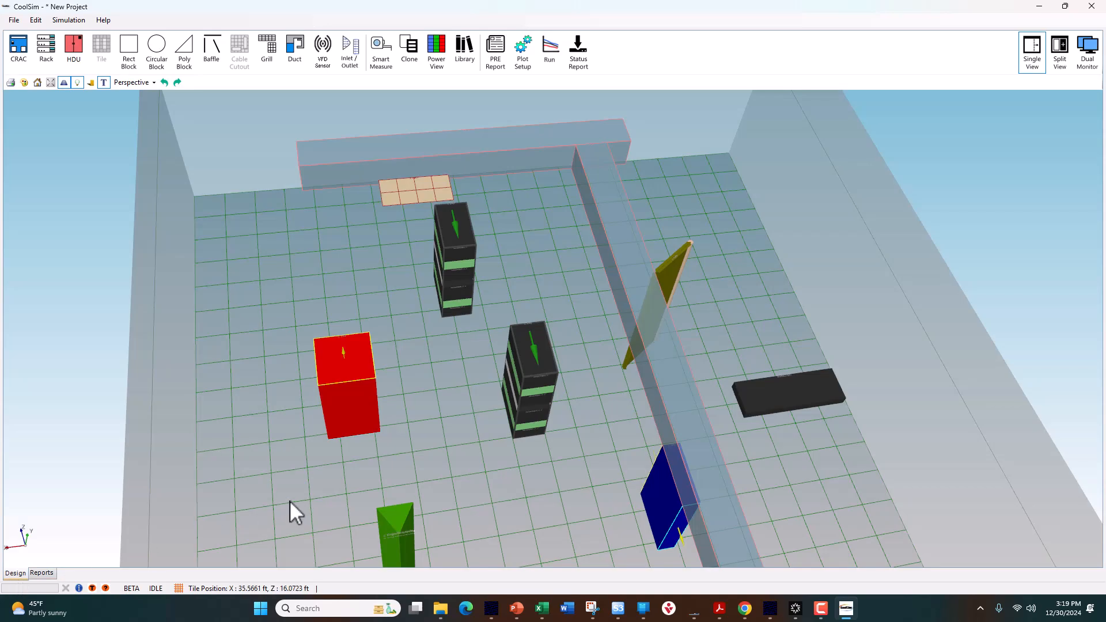
pyautogui.moveTo(454, 448); pyautogui.dragTo(534, 359, button='middle')
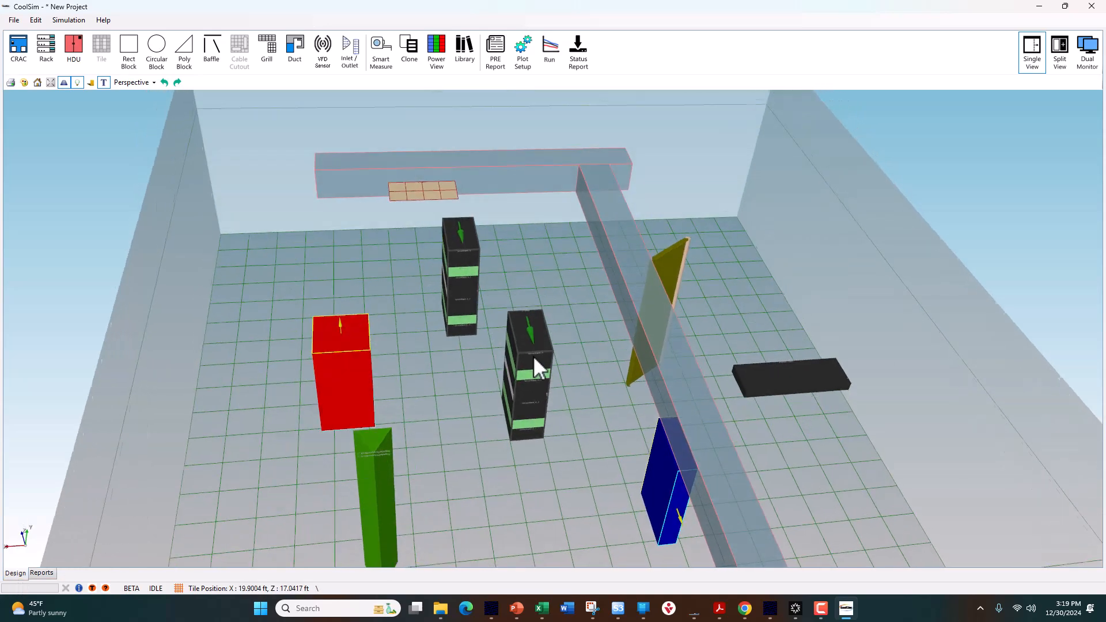
pyautogui.scroll(-3, 533, 356)
pyautogui.moveTo(559, 400)
pyautogui.mouseDown()
pyautogui.moveTo(671, 420)
pyautogui.moveTo(741, 415)
pyautogui.moveTo(425, 390)
pyautogui.moveTo(561, 381)
pyautogui.mouseUp()
pyautogui.scroll(-3, 562, 384)
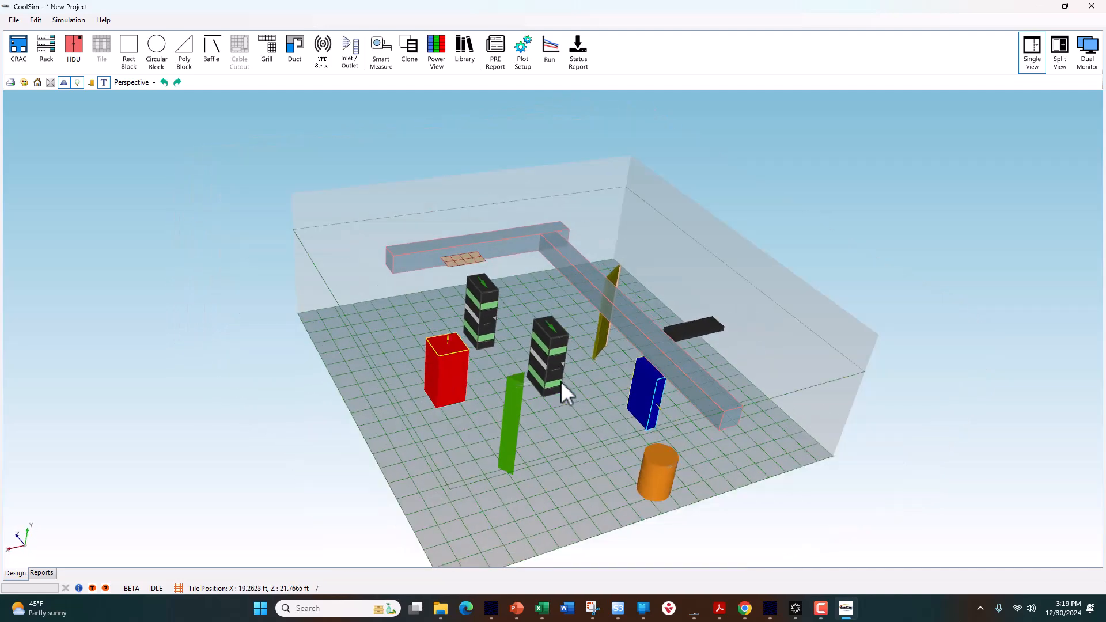
pyautogui.click(37, 575)
pyautogui.click(17, 574)
pyautogui.moveTo(161, 439); pyautogui.dragTo(475, 408, button='middle')
pyautogui.scroll(3, 617, 443)
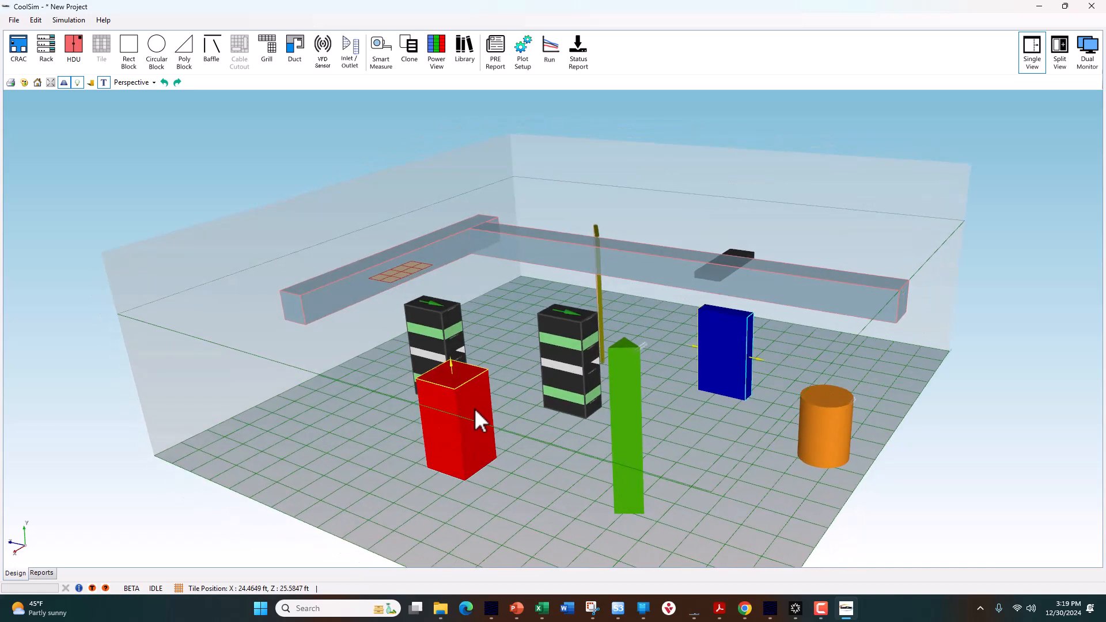